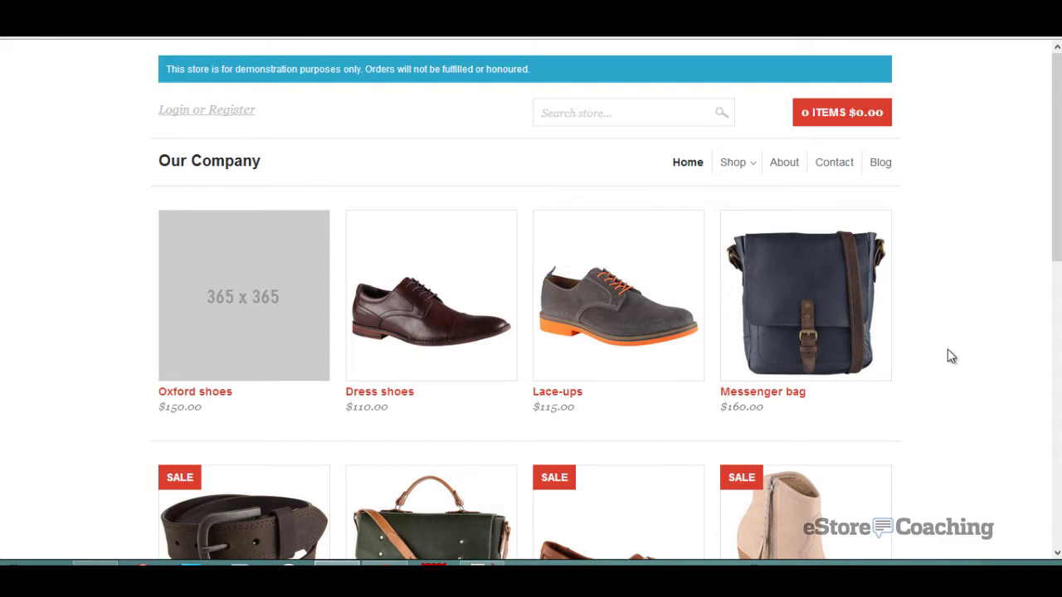
Step: Scroll the home page down to Latest Blog Posts and back up to show the Shop categories dropdown
scroll(947, 352, down, 5)
scroll(952, 356, down, 4)
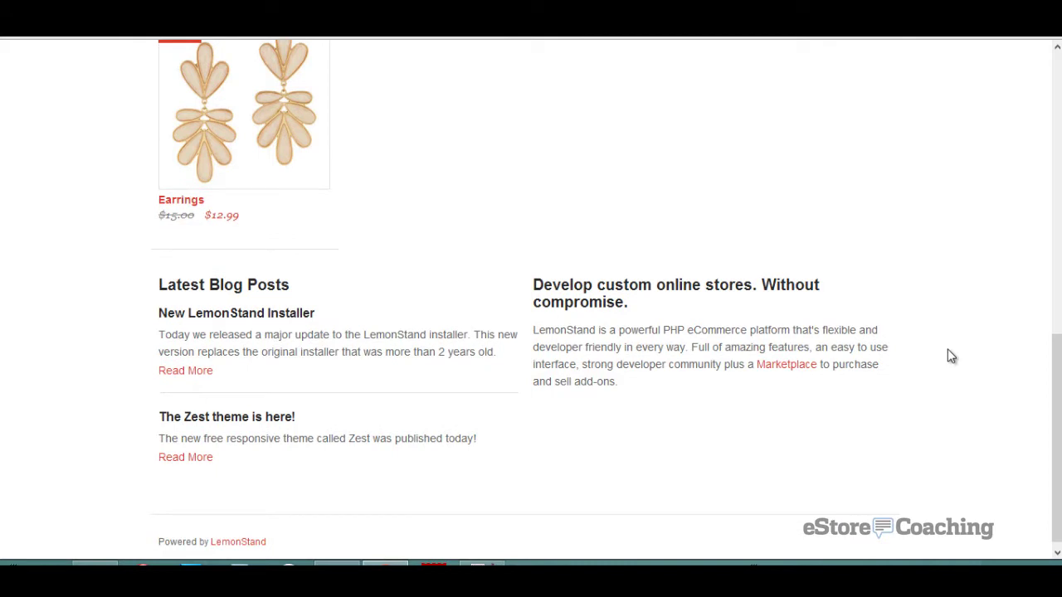
scroll(952, 356, down, 1)
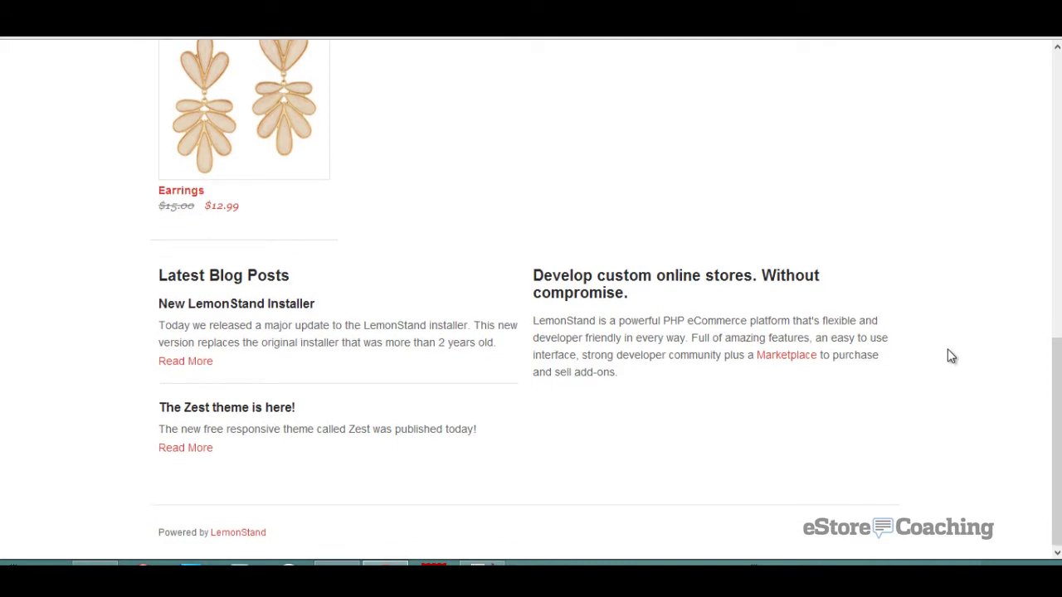
scroll(951, 356, up, 5)
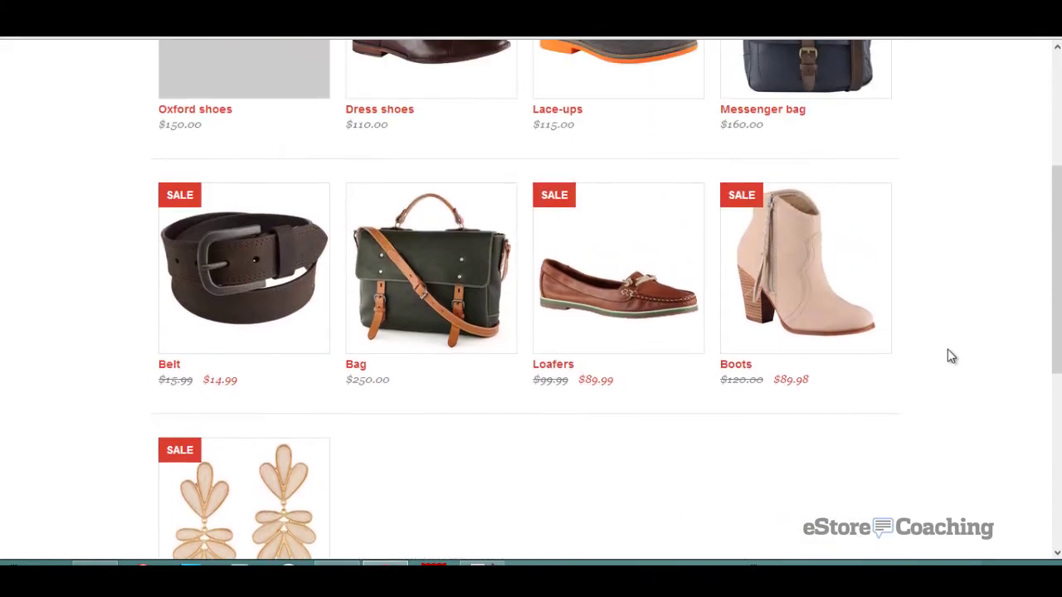
scroll(952, 356, up, 4)
mouse_move(747, 166)
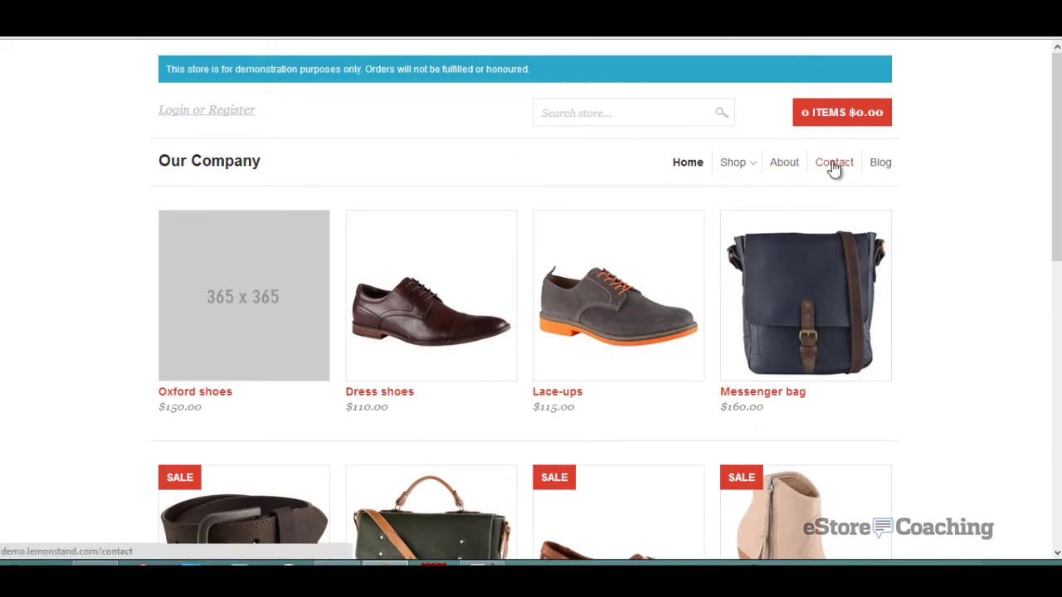
Step: Browse Men's Accessories, Men's Shoes, Women's Accessories and Women's Shoes, ending on the Loafers product
mouse_move(695, 200)
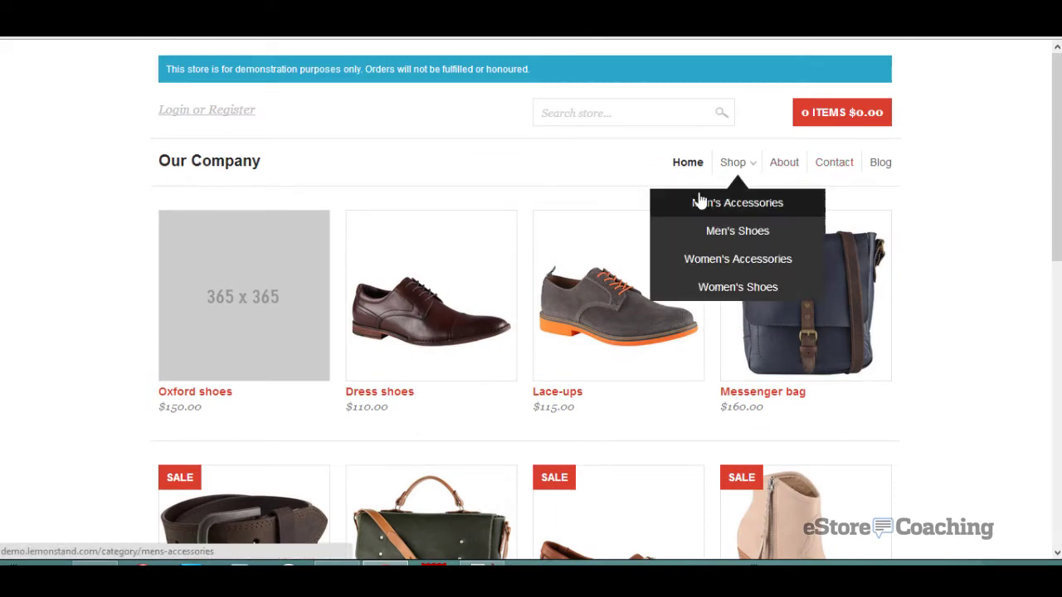
click(696, 202)
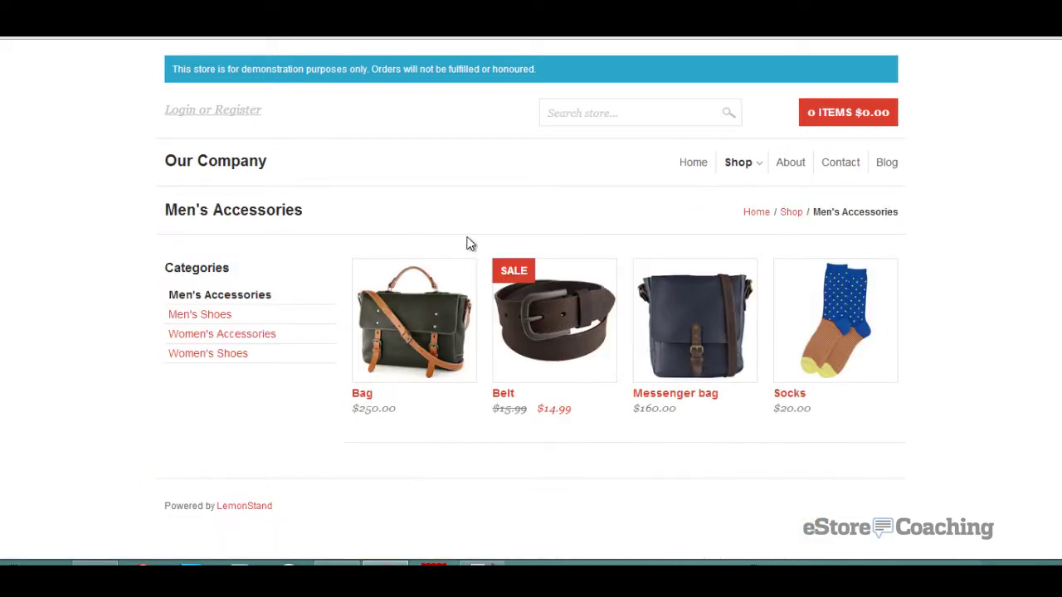
click(228, 319)
click(230, 340)
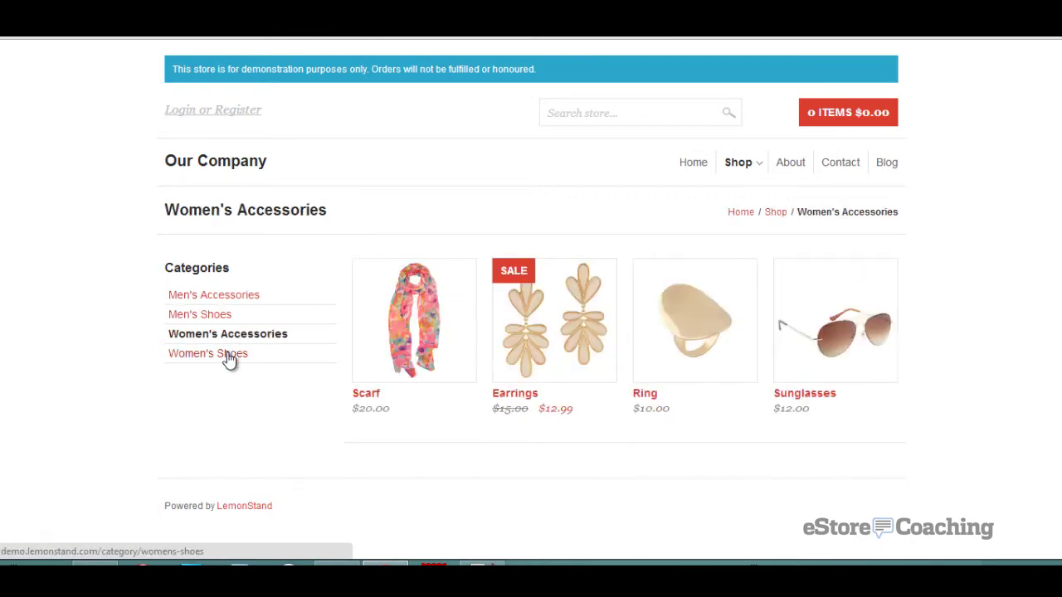
click(230, 356)
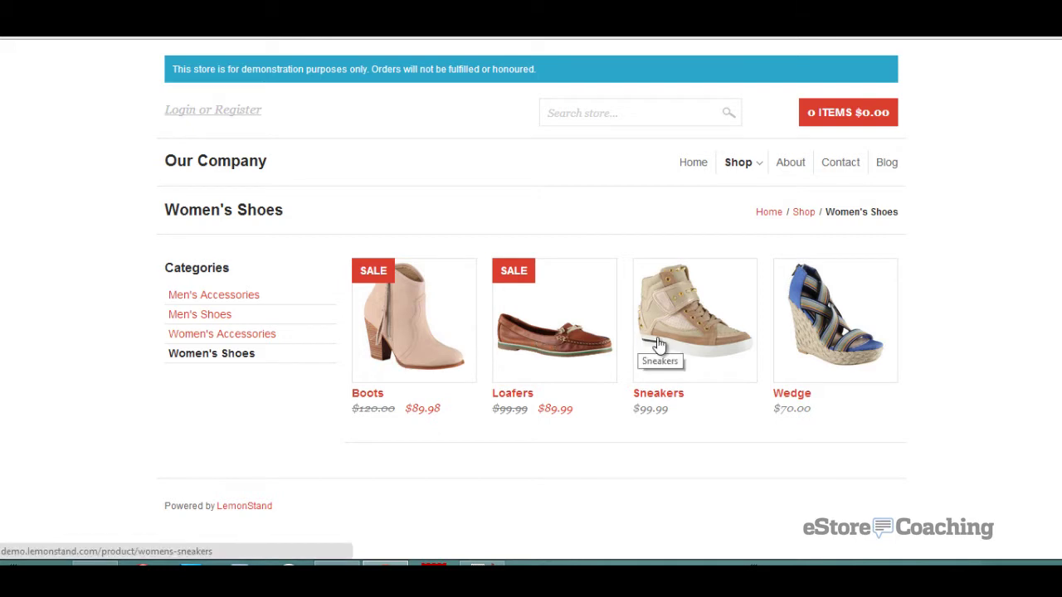
click(560, 351)
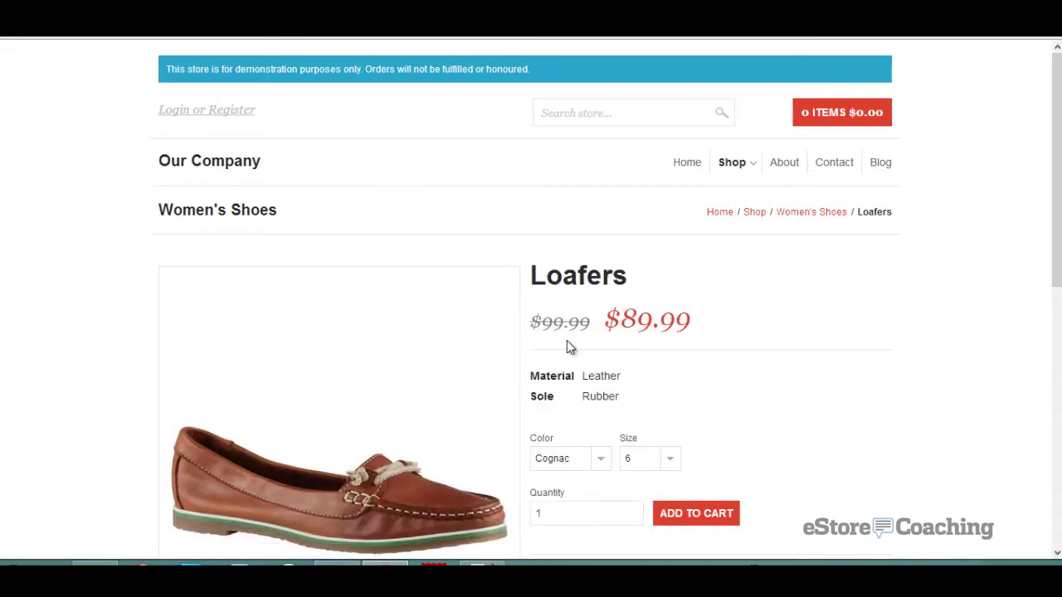
Step: Choose size 6.5 and White for the Loafers and add them to the cart at $89.99
scroll(693, 365, down, 3)
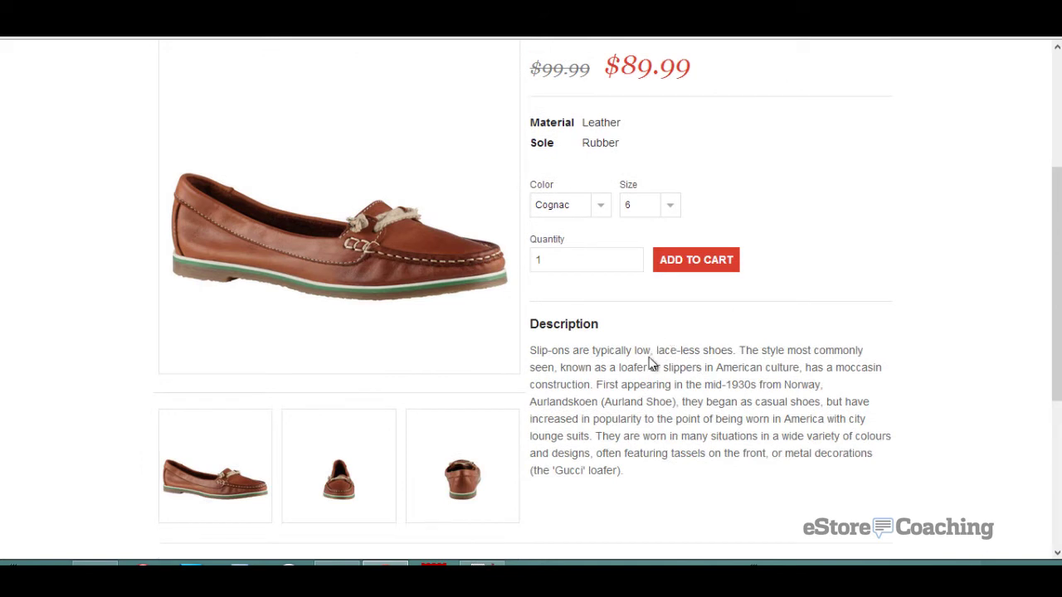
click(664, 212)
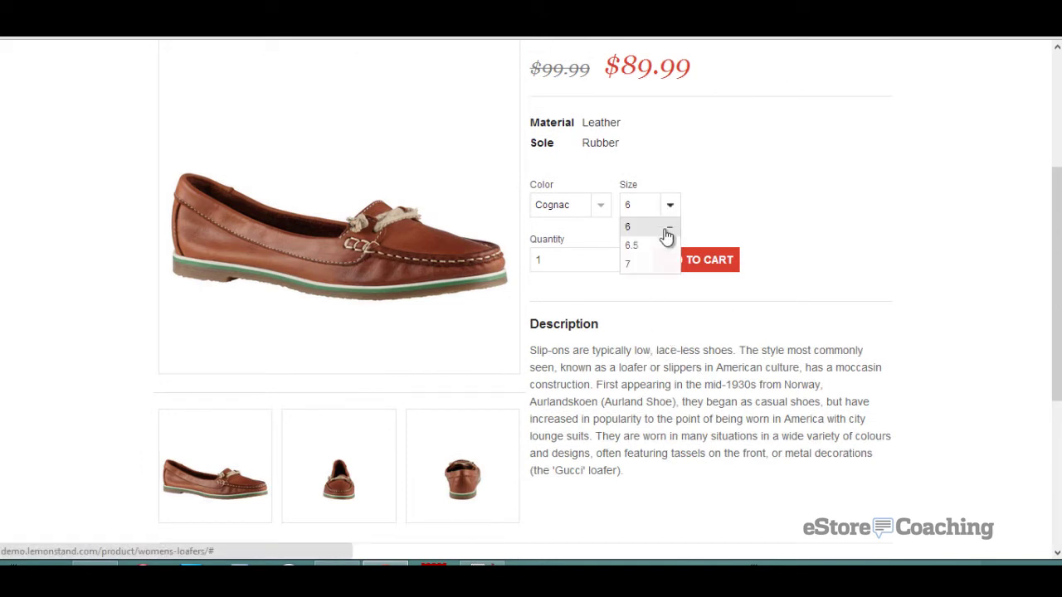
click(663, 247)
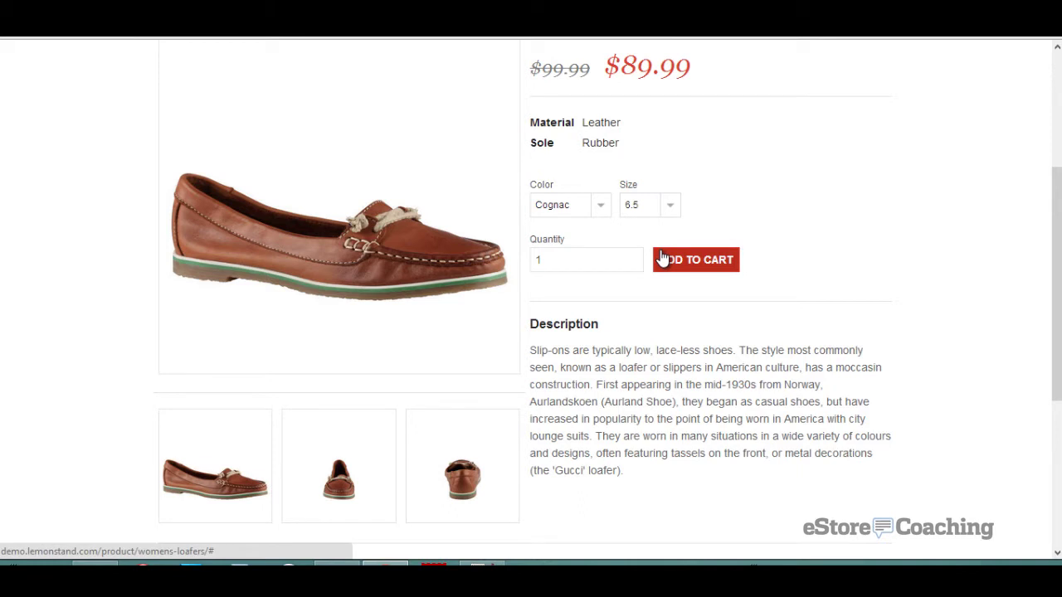
click(570, 207)
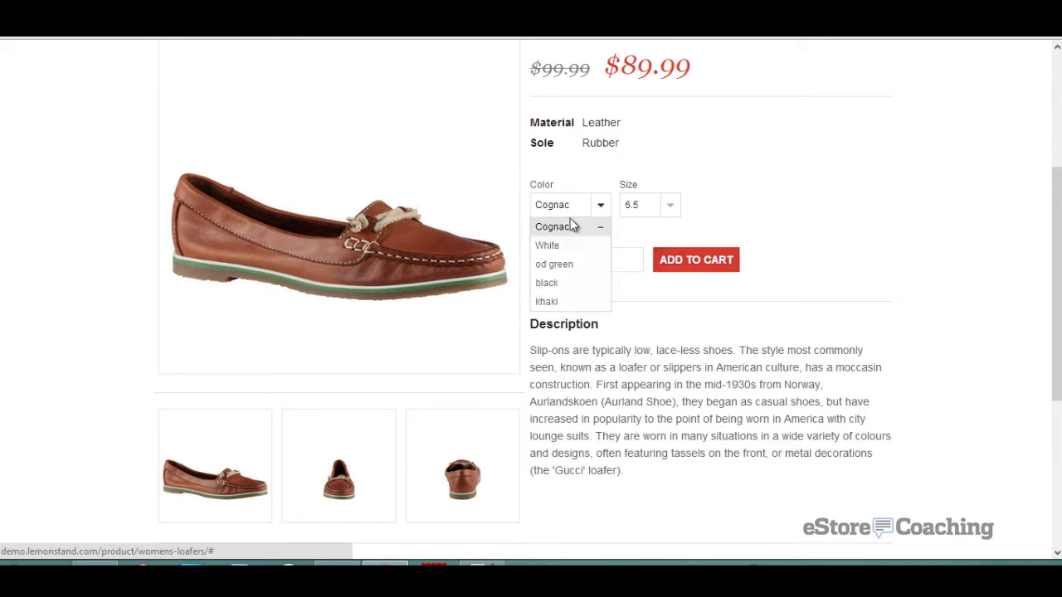
click(572, 249)
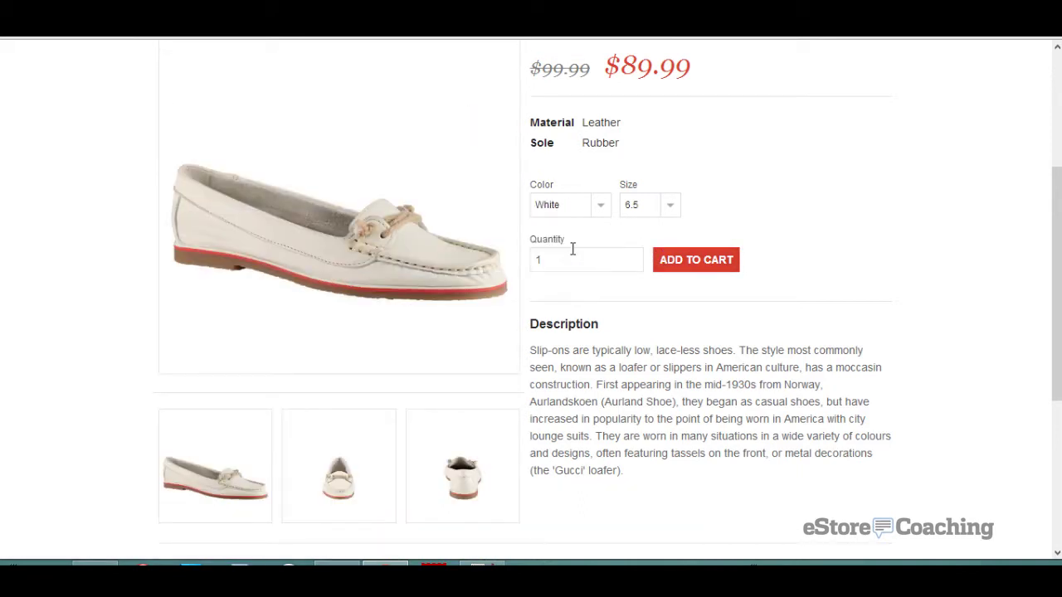
click(672, 260)
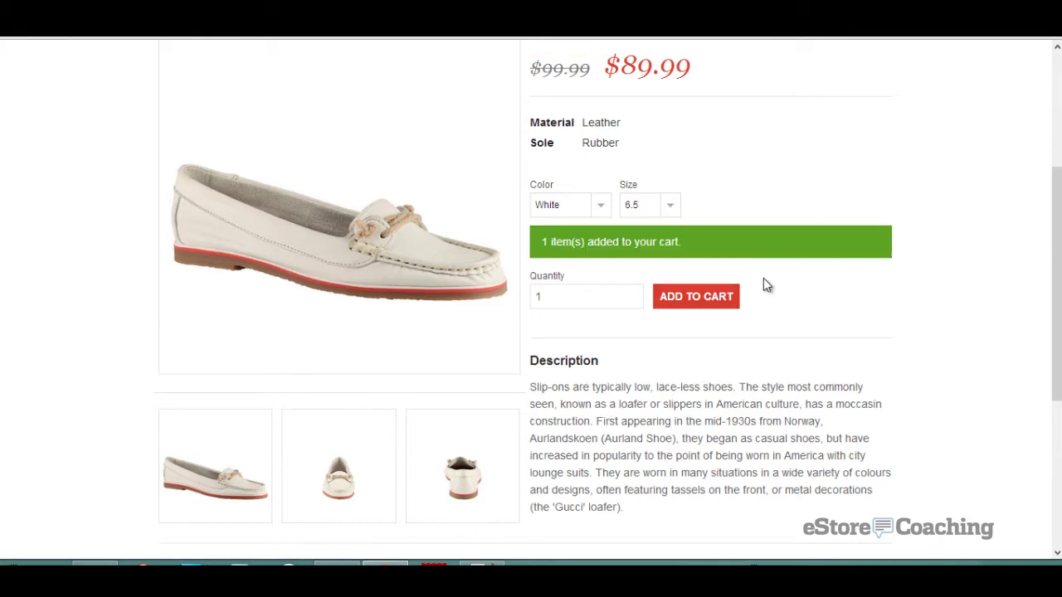
scroll(767, 297, down, 4)
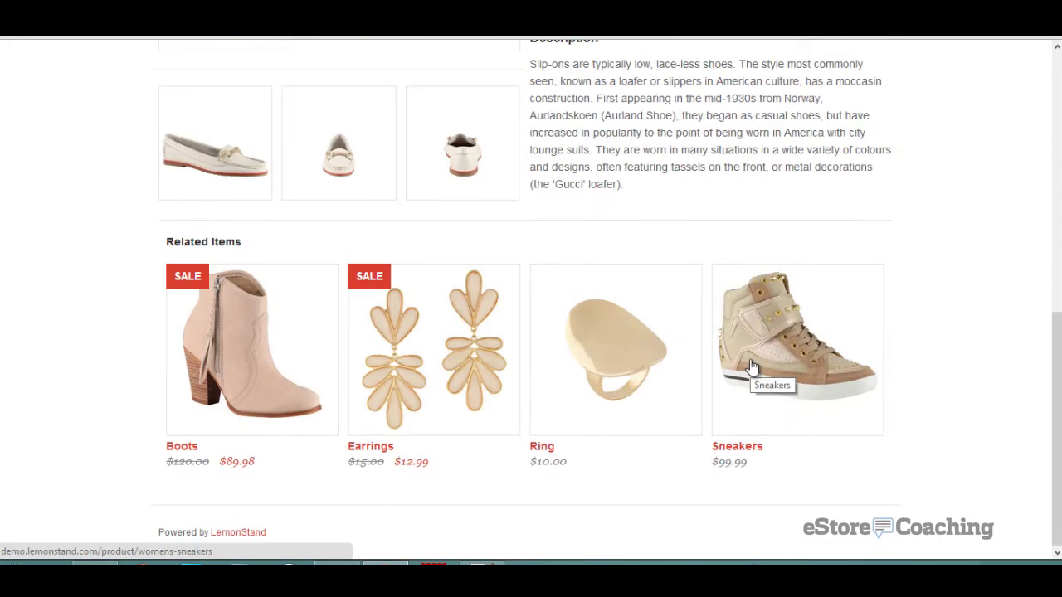
scroll(654, 360, up, 6)
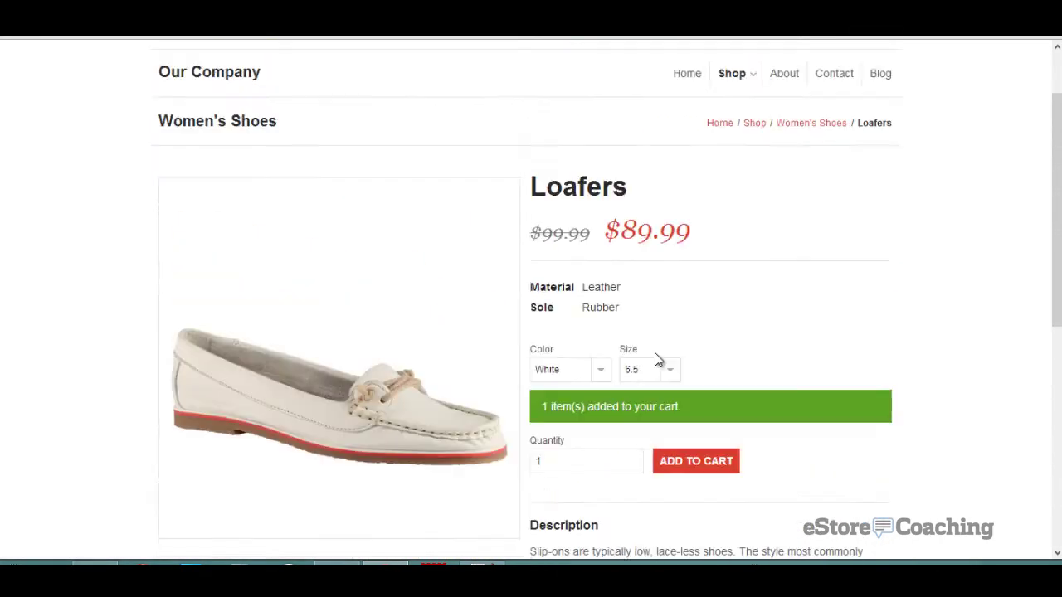
scroll(655, 359, up, 1)
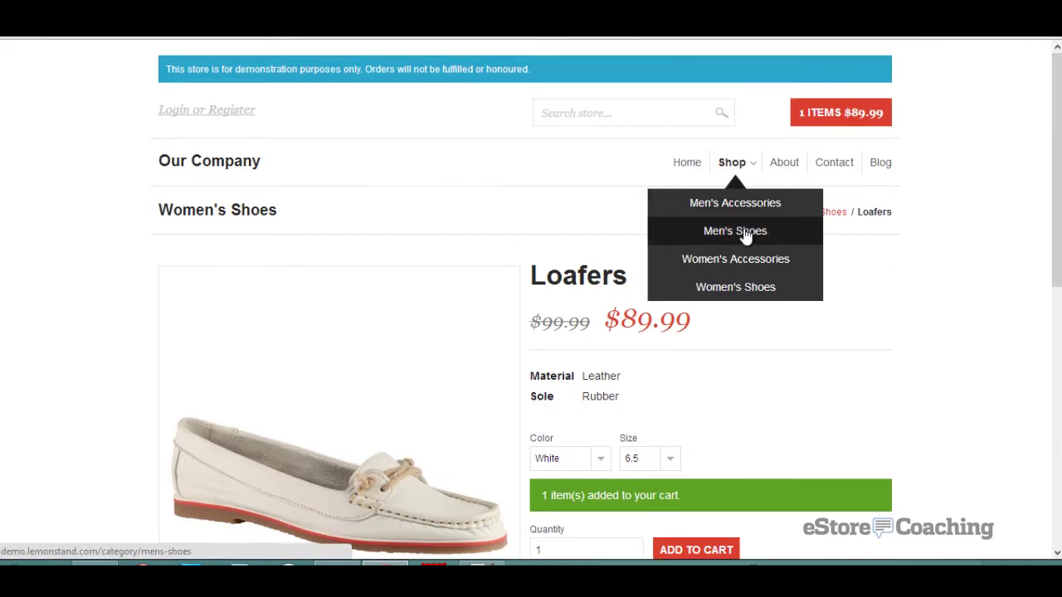
Step: Open the High-top sneakers from Men's Shoes and preview Camel, Grey, then Black colours
click(745, 234)
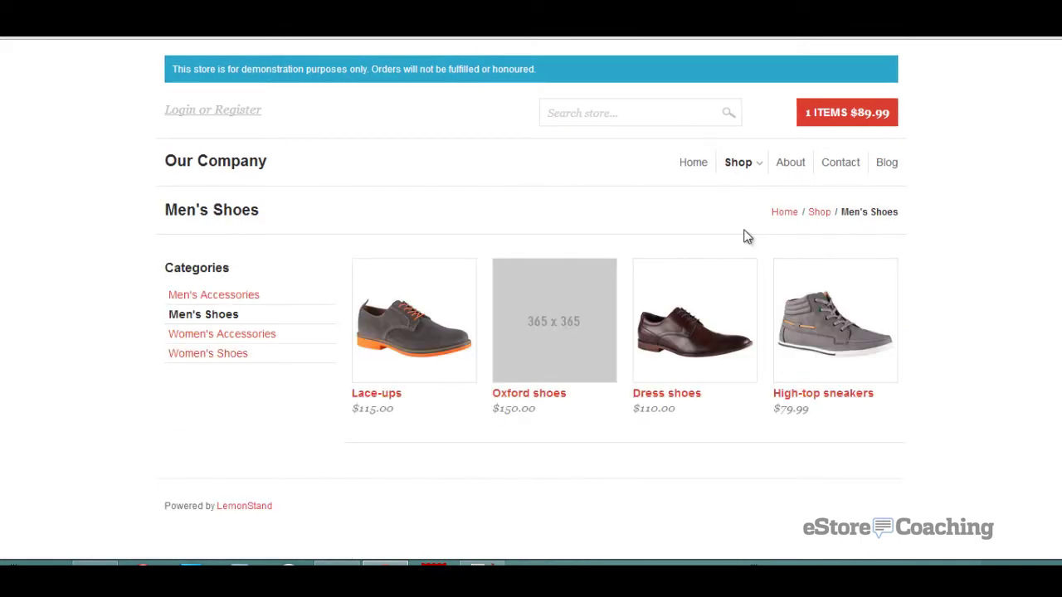
click(789, 292)
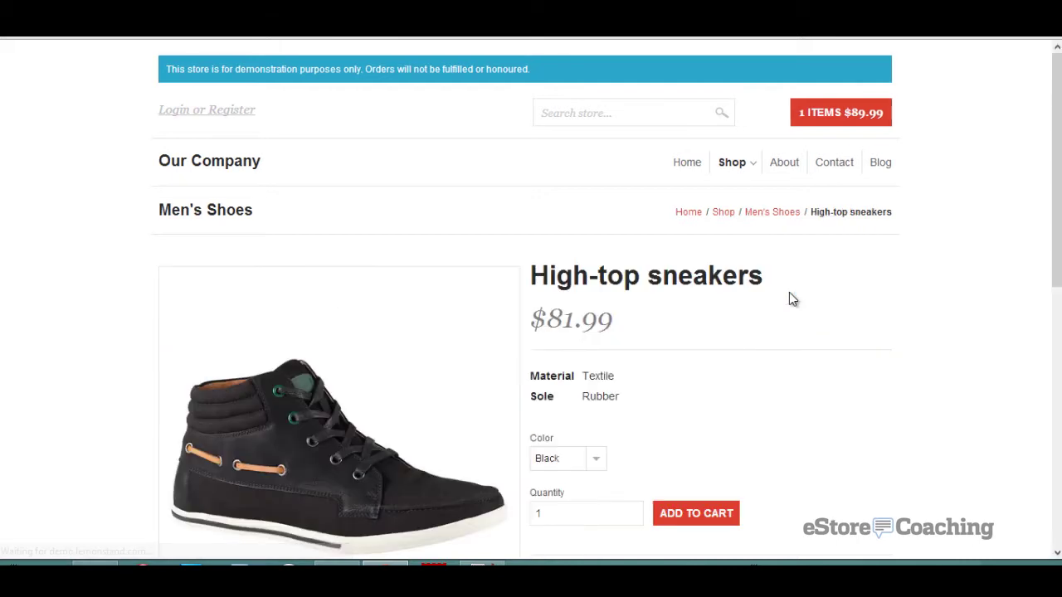
scroll(784, 299, down, 2)
click(586, 268)
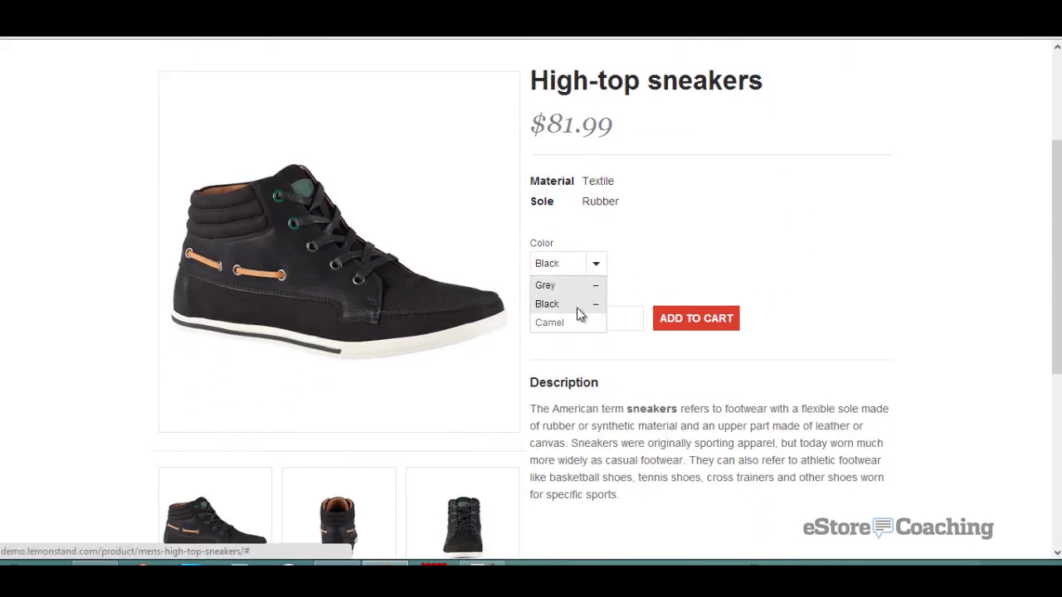
click(572, 322)
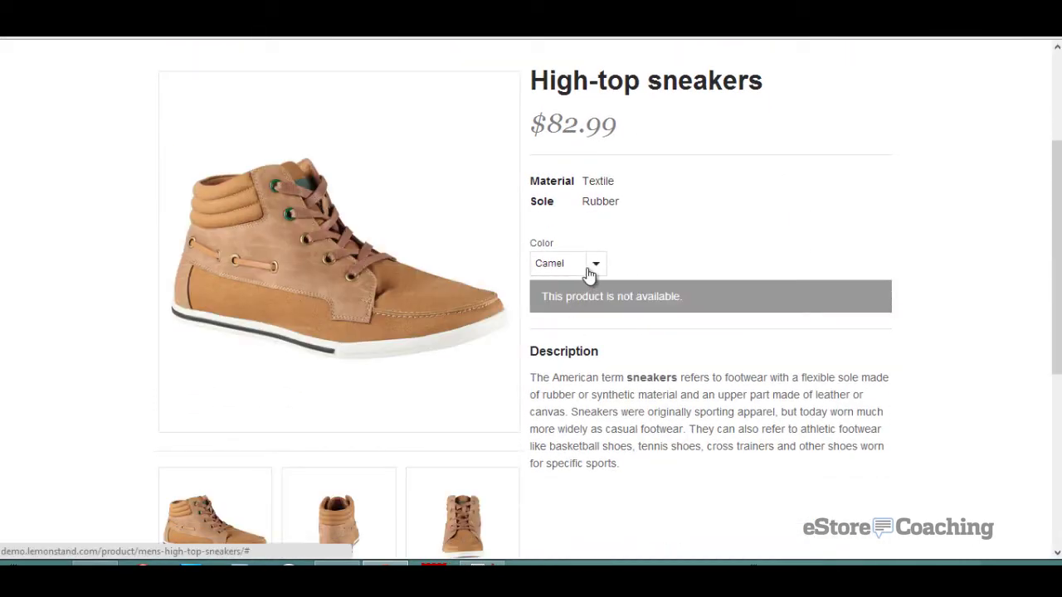
click(588, 273)
click(570, 287)
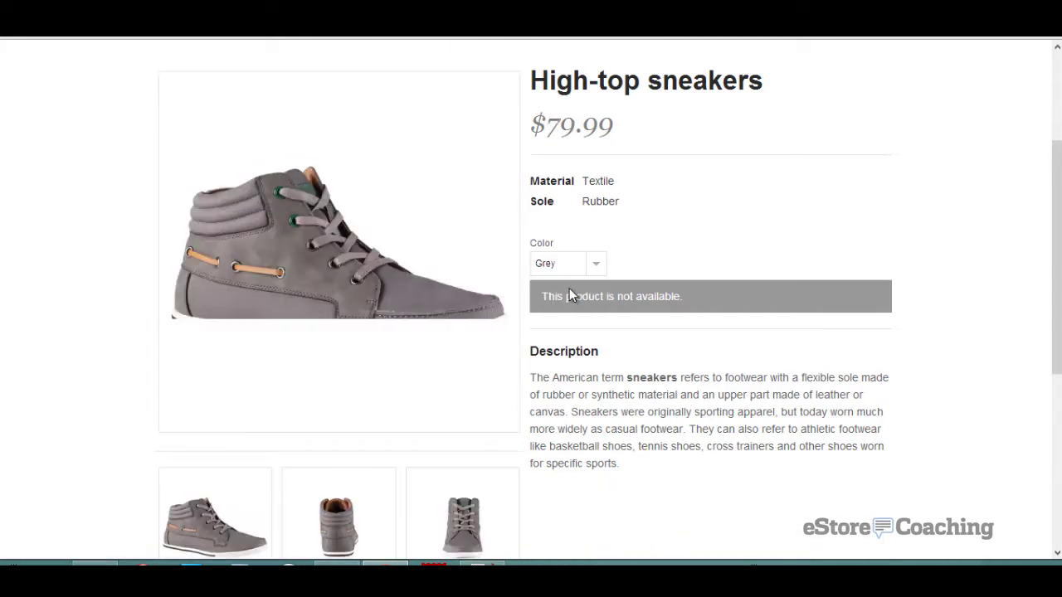
click(588, 270)
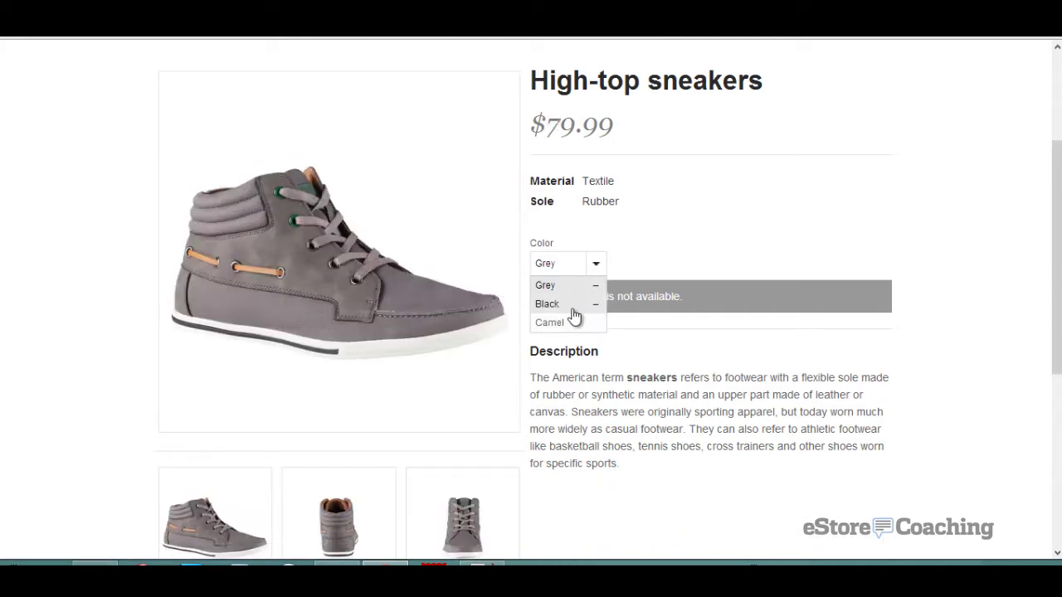
click(573, 305)
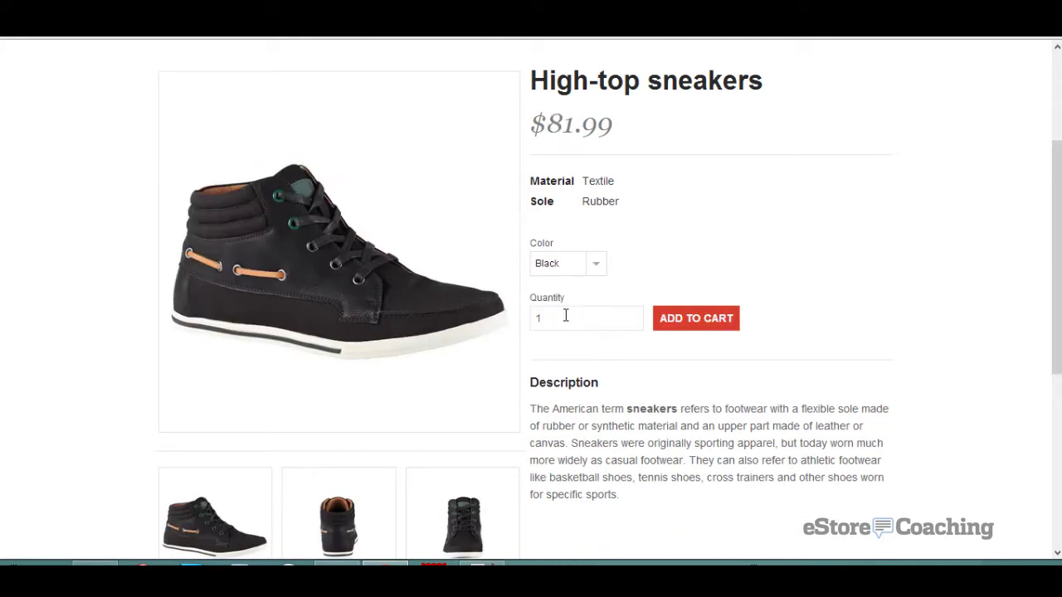
Step: Add two black High-top sneakers to the cart at $81.99 each
click(565, 315)
key(BackSpace)
text(2)
click(677, 322)
scroll(837, 337, down, 3)
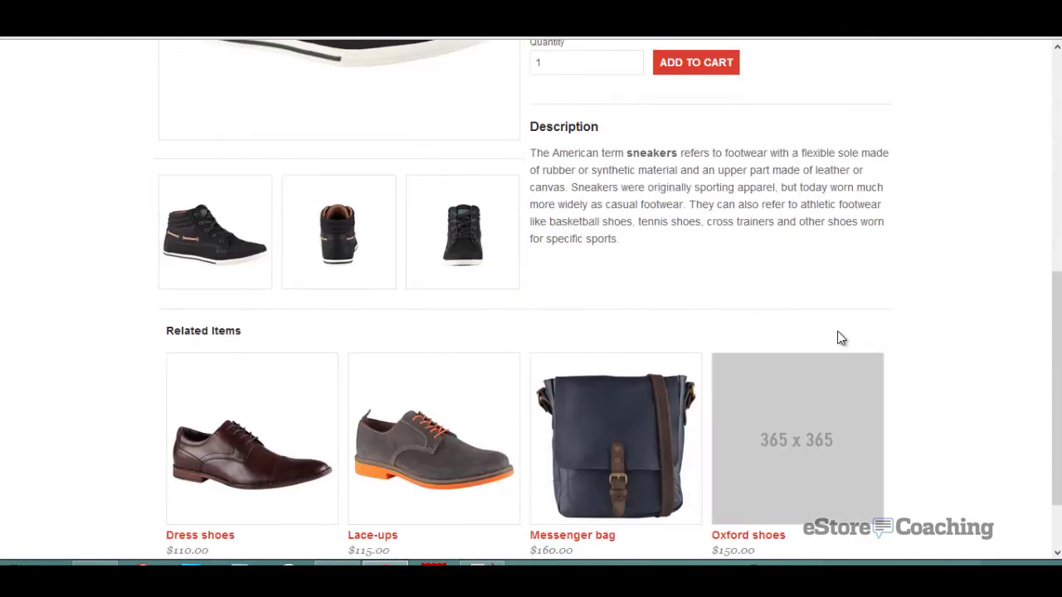
scroll(473, 259, up, 3)
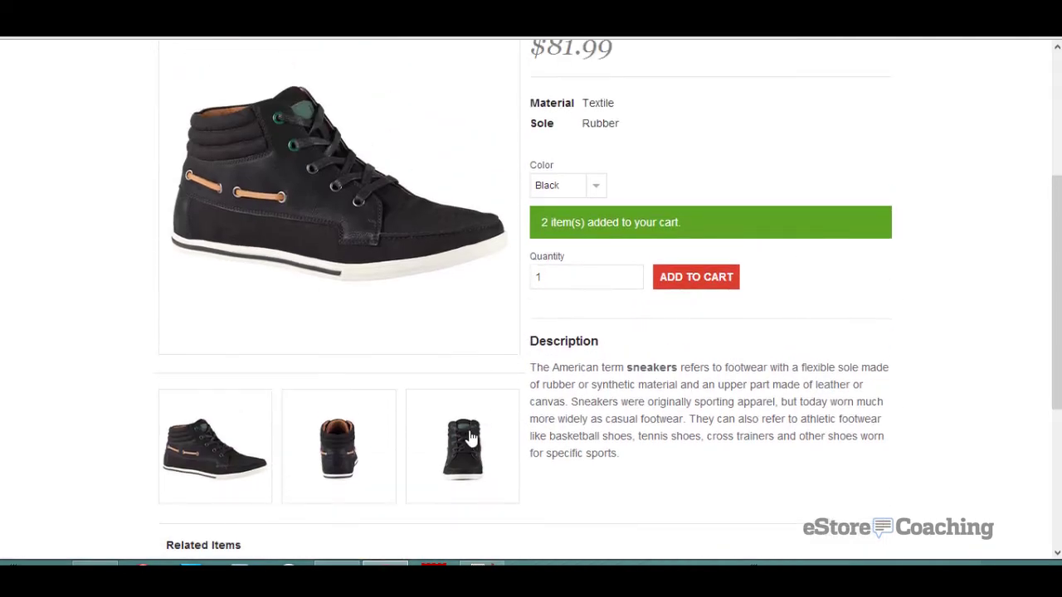
Step: View the sneaker's front, back and side images and scroll through Related Items
click(468, 444)
click(350, 444)
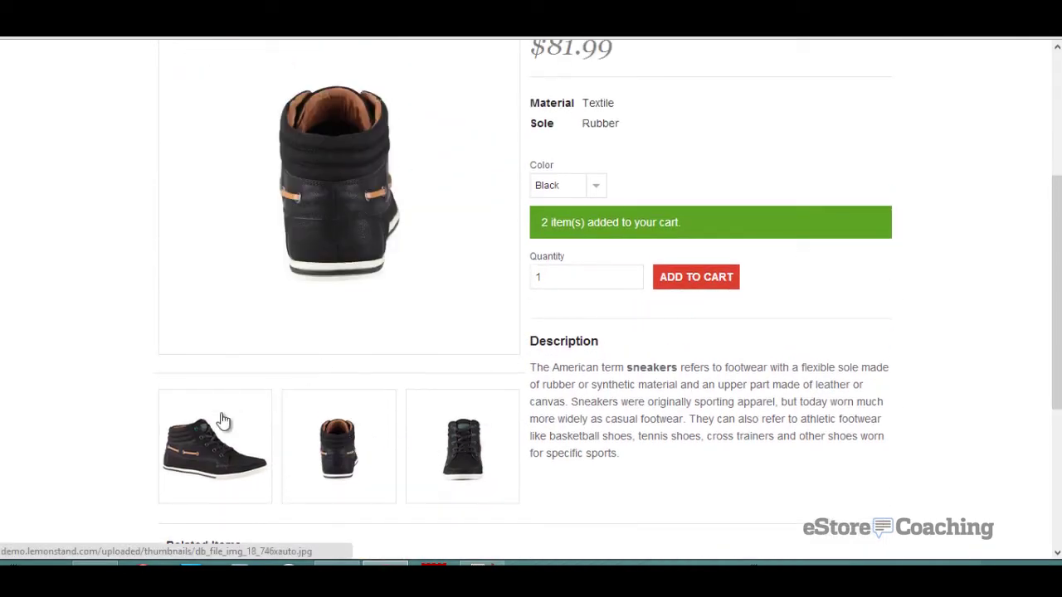
click(202, 429)
scroll(417, 300, up, 1)
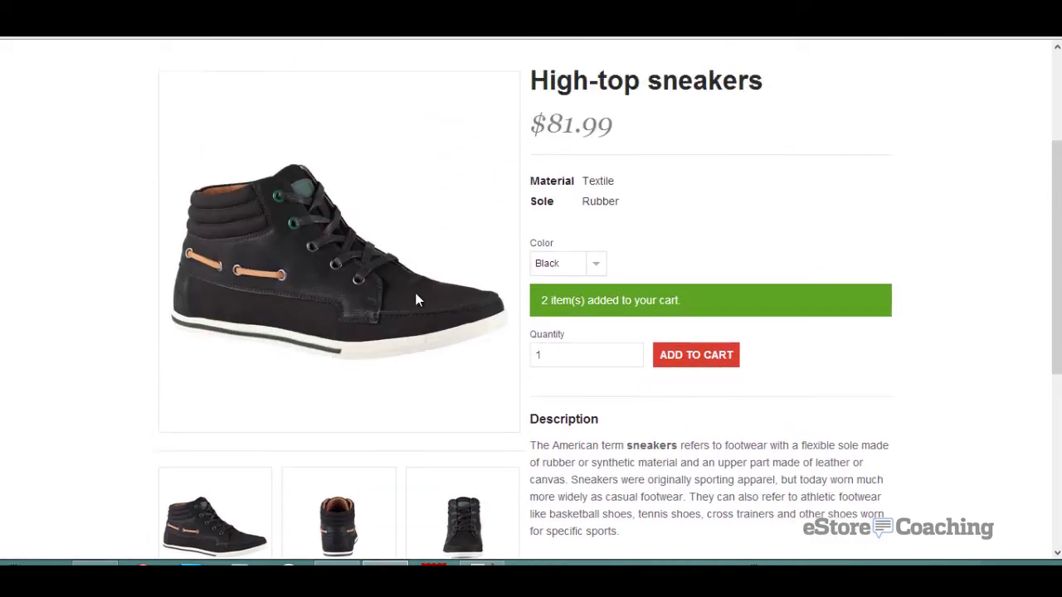
scroll(417, 300, up, 1)
scroll(554, 321, down, 4)
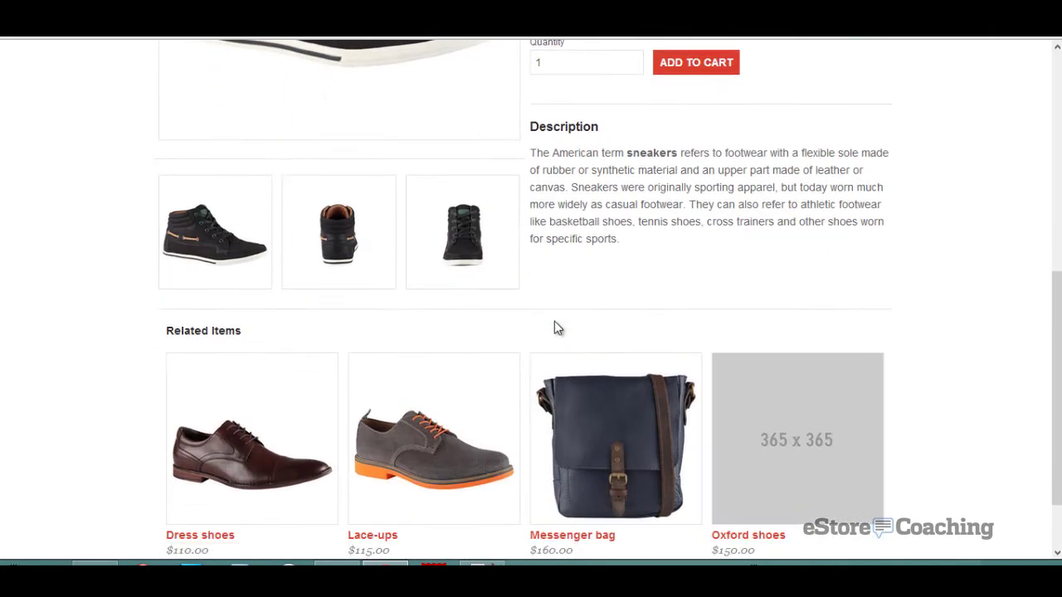
scroll(554, 322, down, 1)
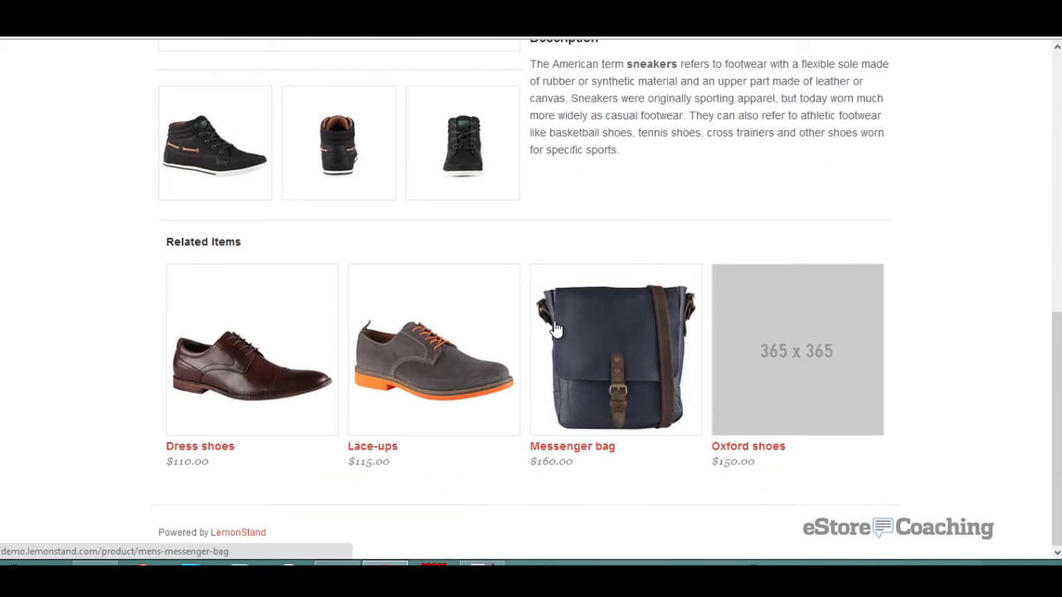
scroll(573, 315, up, 7)
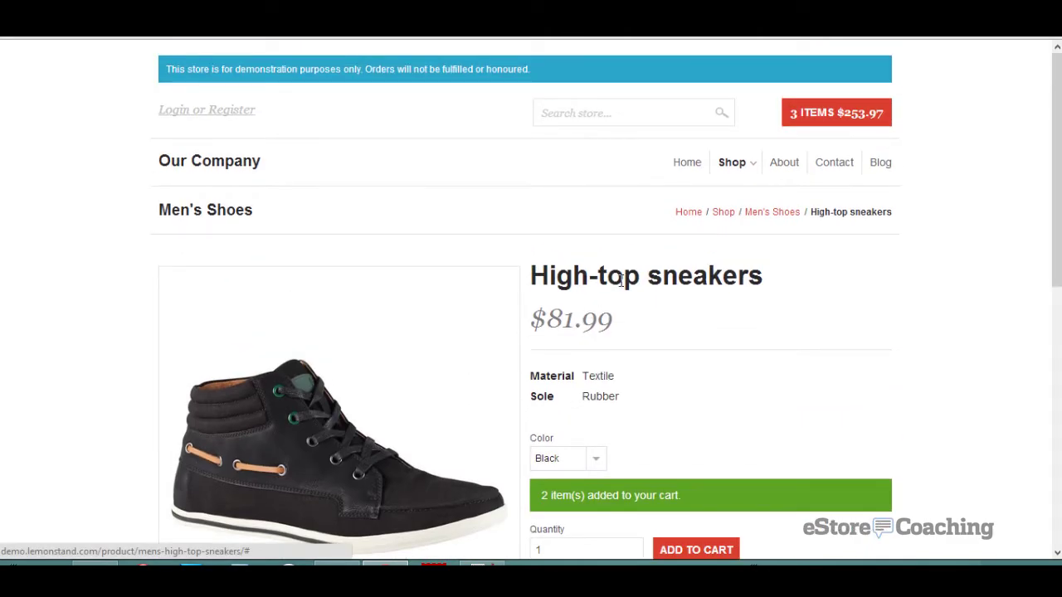
Step: Visit the About, Contact and Blog pages, then read 'The Zest theme is here!' post
click(787, 173)
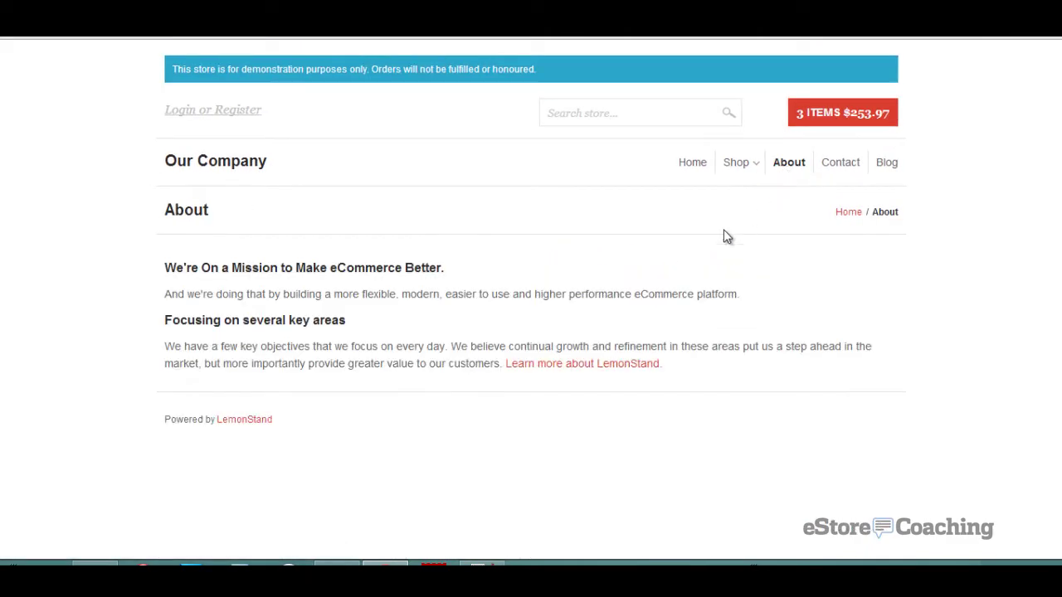
click(841, 175)
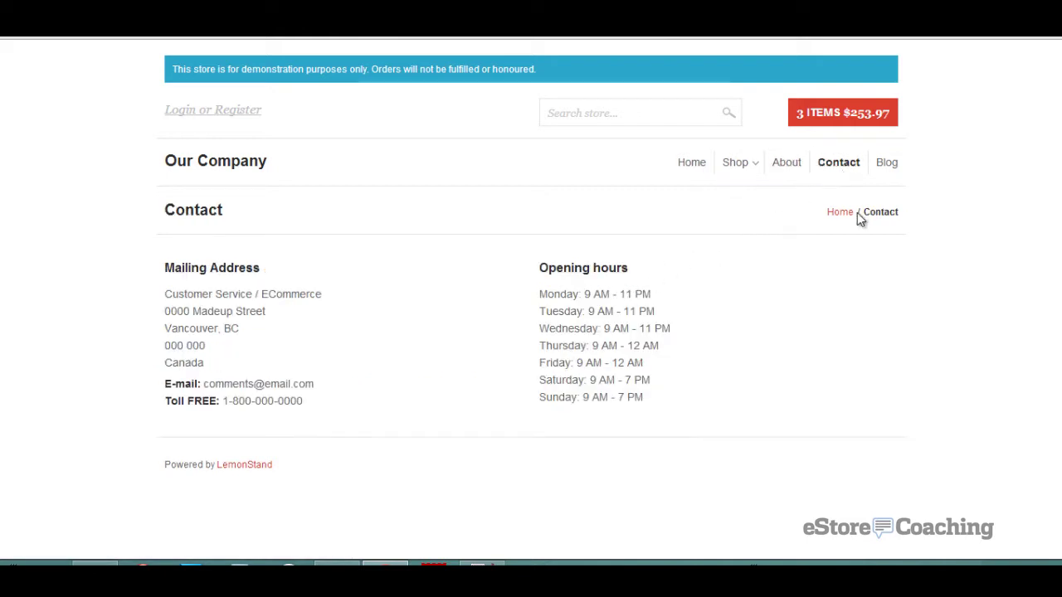
click(888, 163)
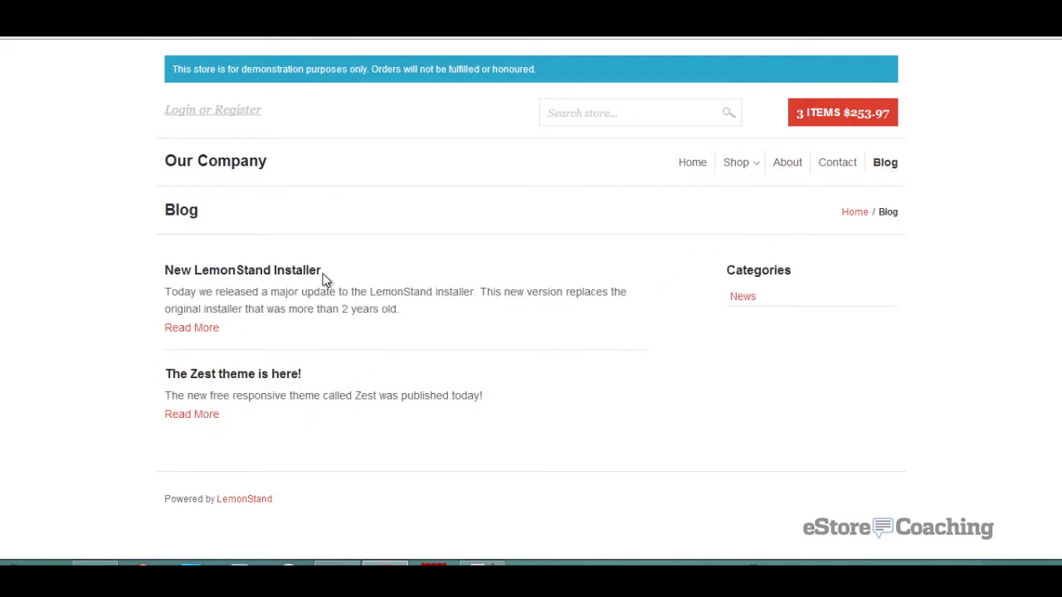
click(260, 375)
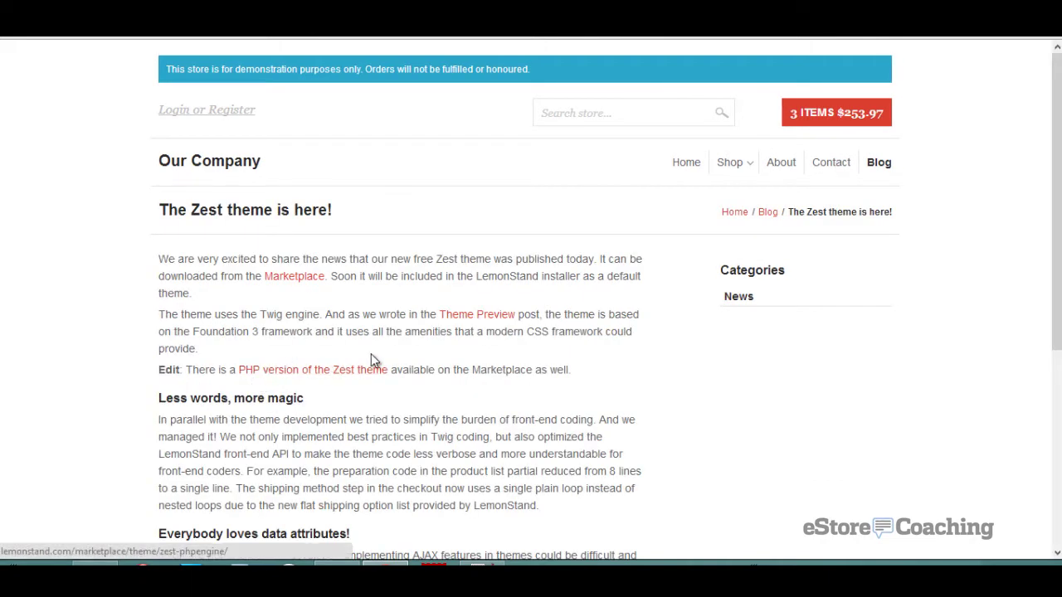
scroll(373, 356, down, 4)
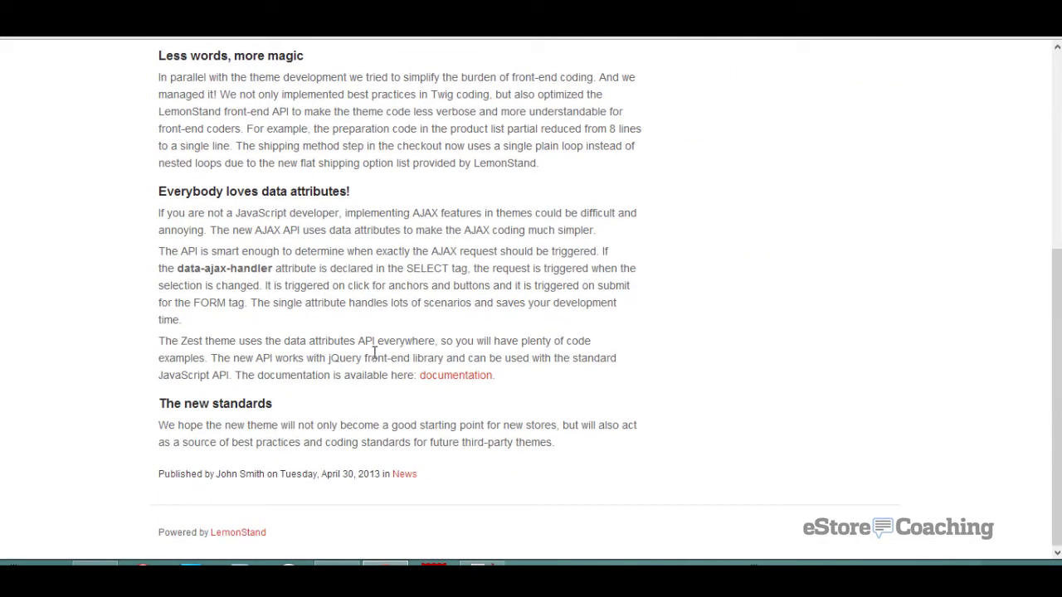
scroll(375, 354, up, 4)
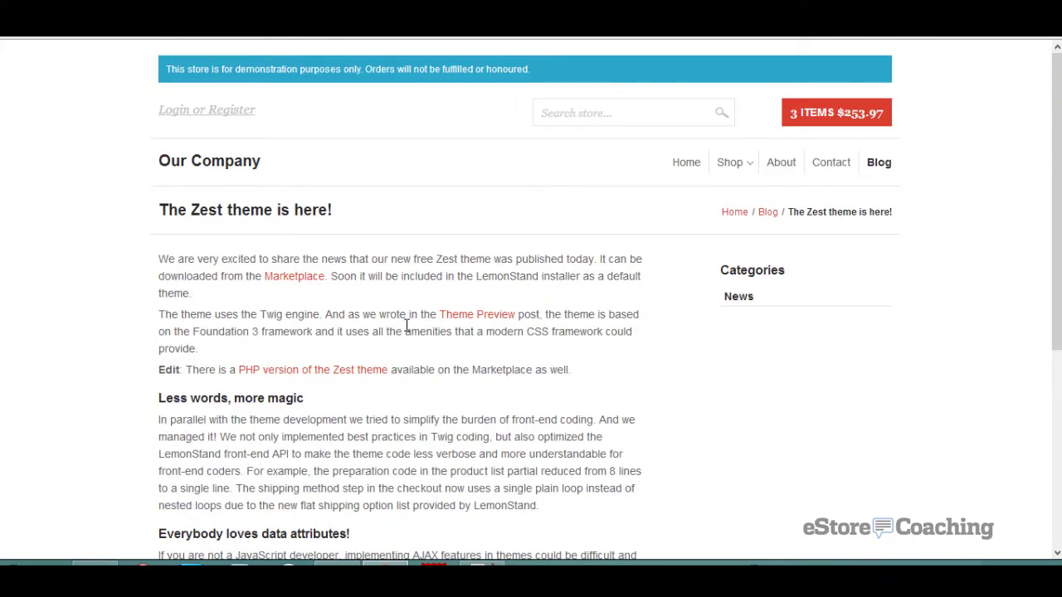
Step: In the cart's shipping estimate, set the country to United States and state to New York
click(817, 121)
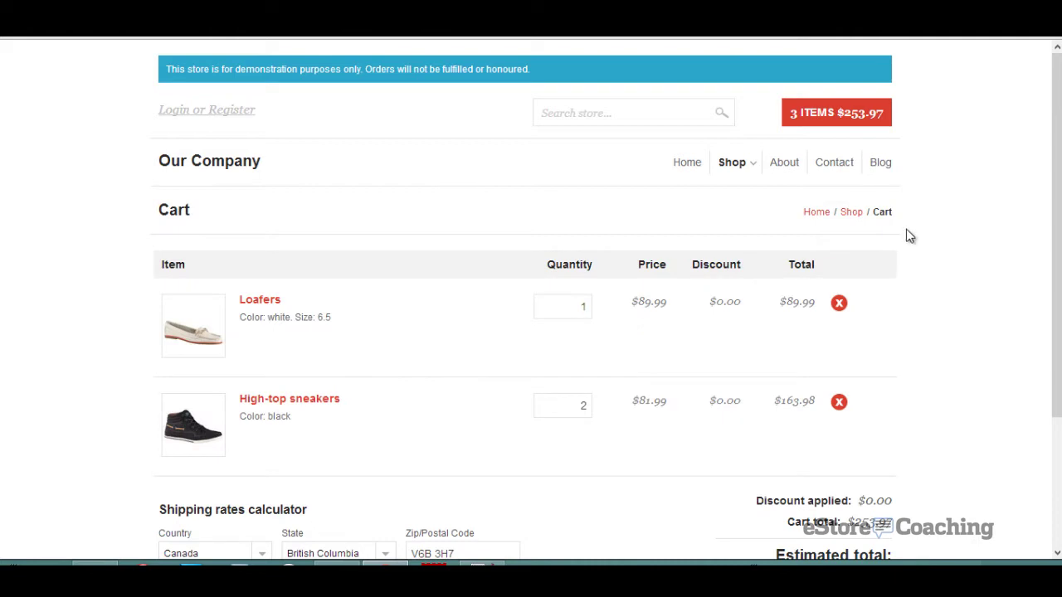
scroll(903, 265, down, 2)
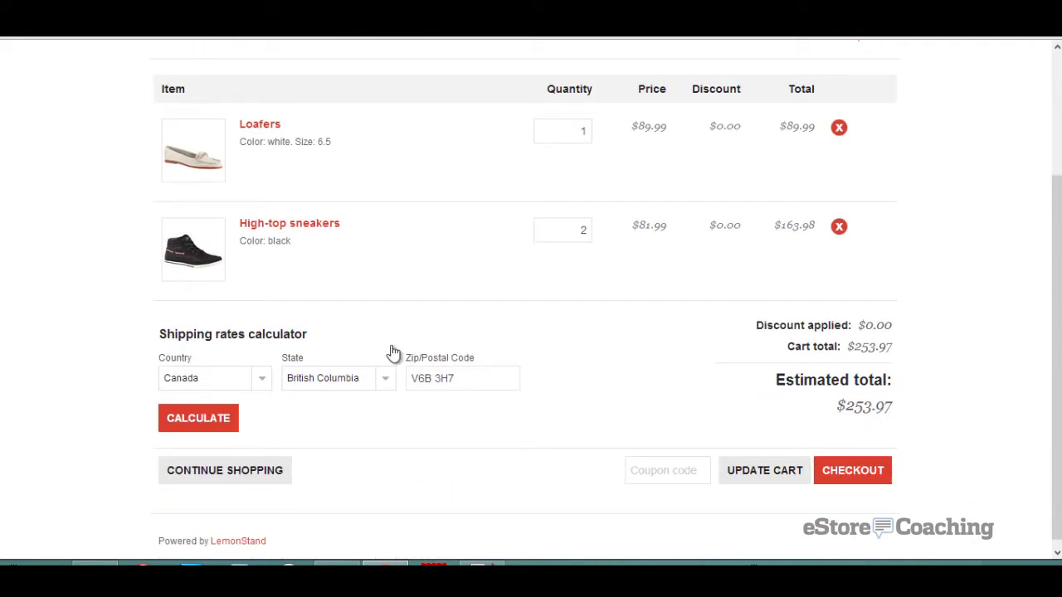
click(263, 387)
scroll(308, 414, down, 1)
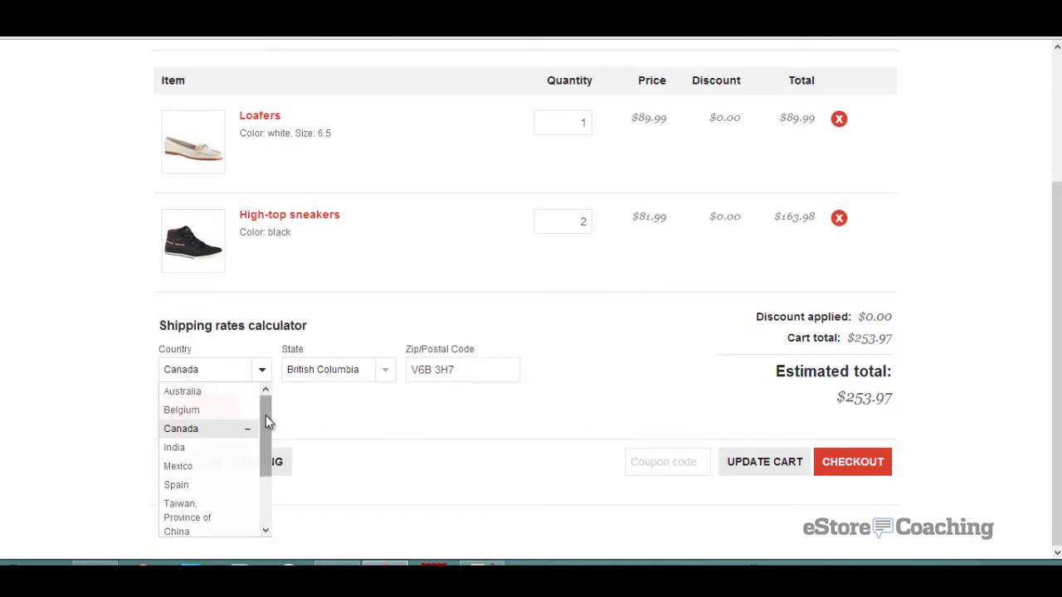
drag(270, 424, 280, 505)
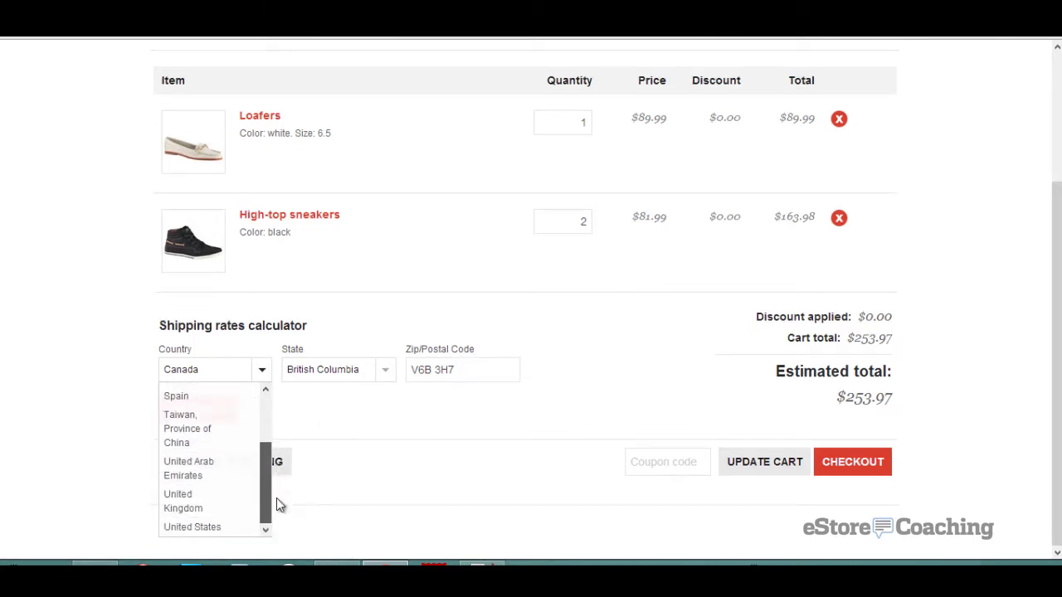
click(214, 527)
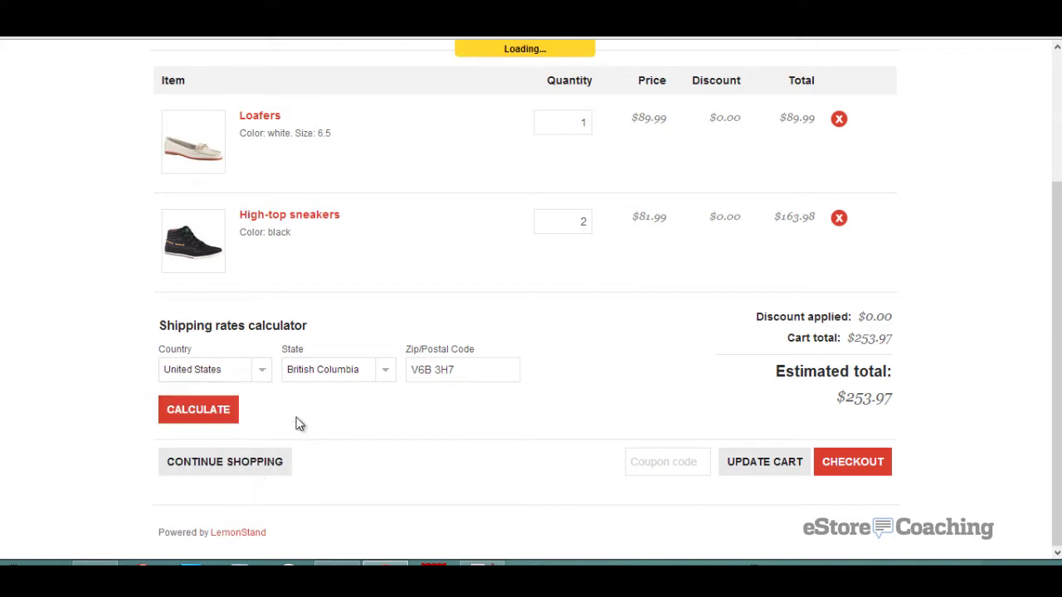
click(388, 377)
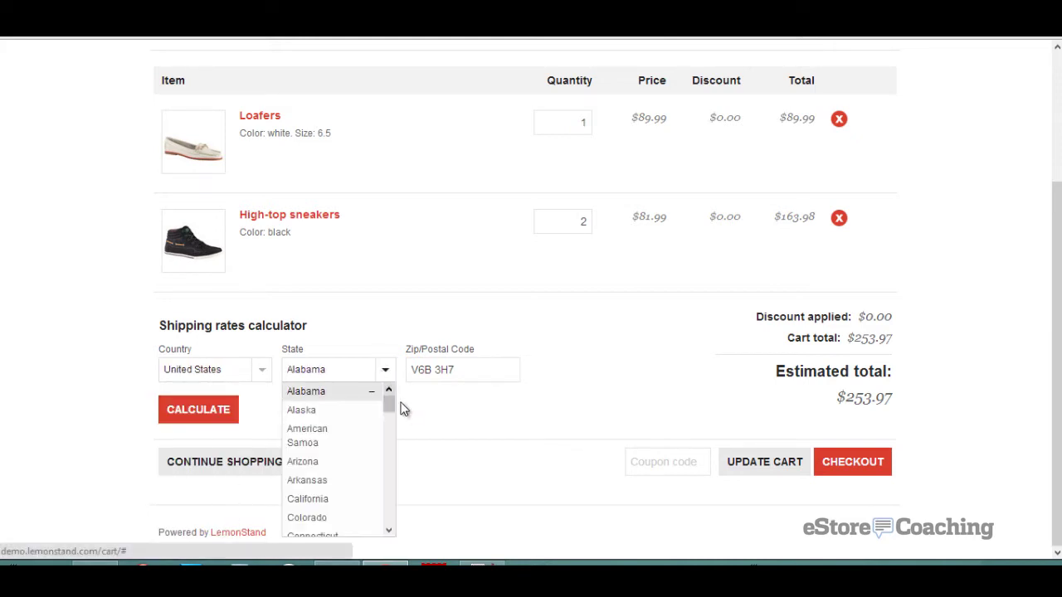
drag(389, 405, 389, 476)
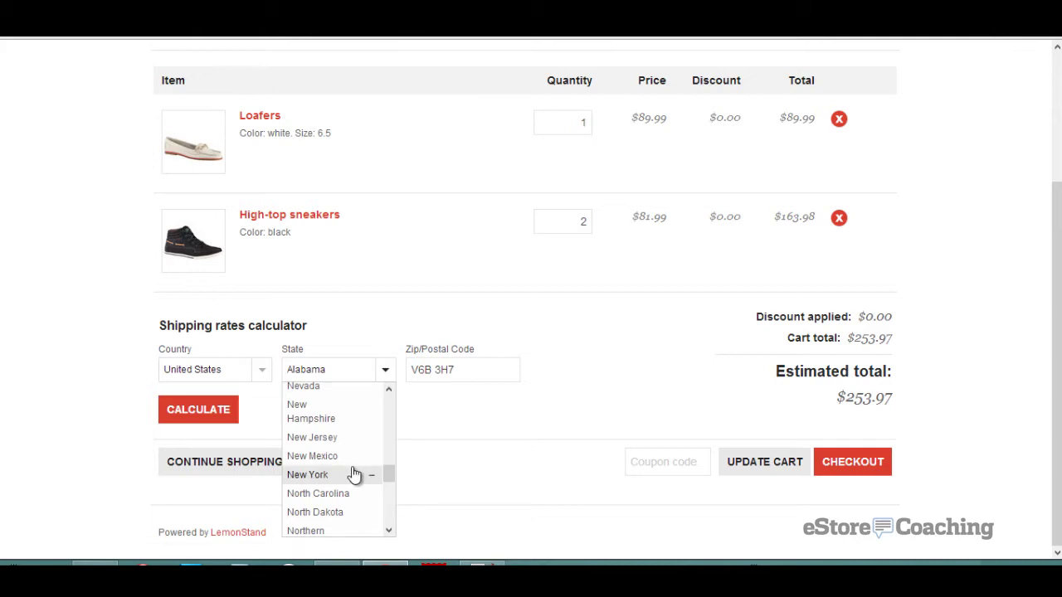
click(354, 475)
Step: Enter zip 11204 and calculate shipping: In-store pick up free, Air Mail $10.99
drag(457, 372, 391, 382)
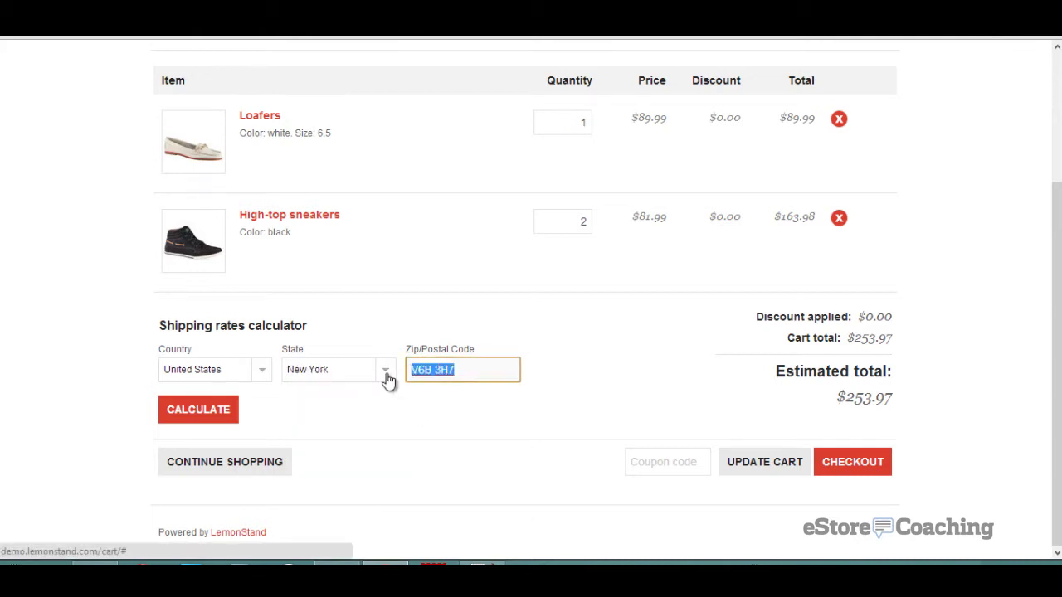
text(11204)
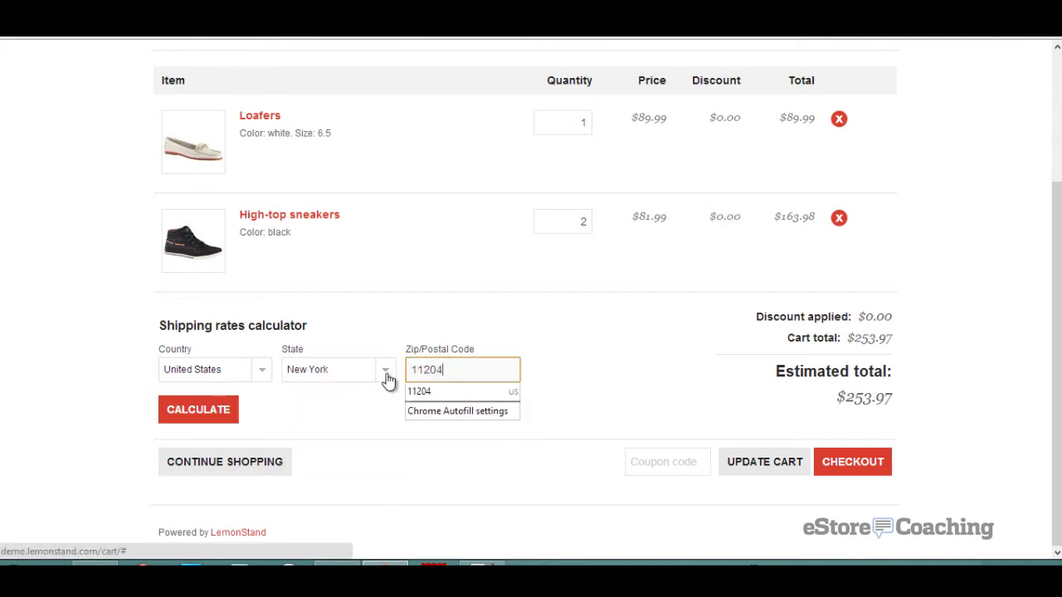
key(Tab)
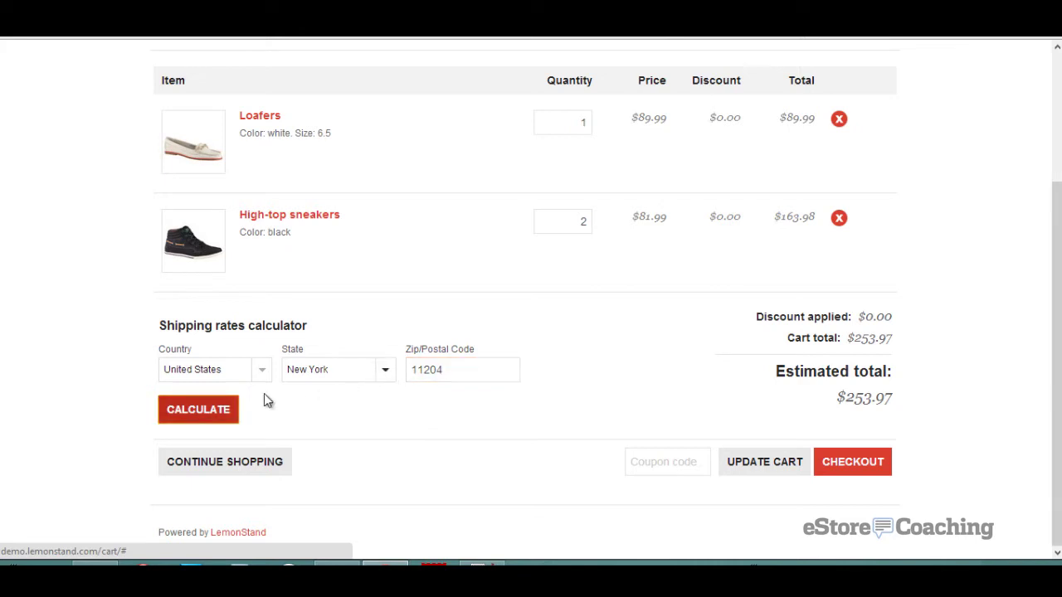
click(209, 415)
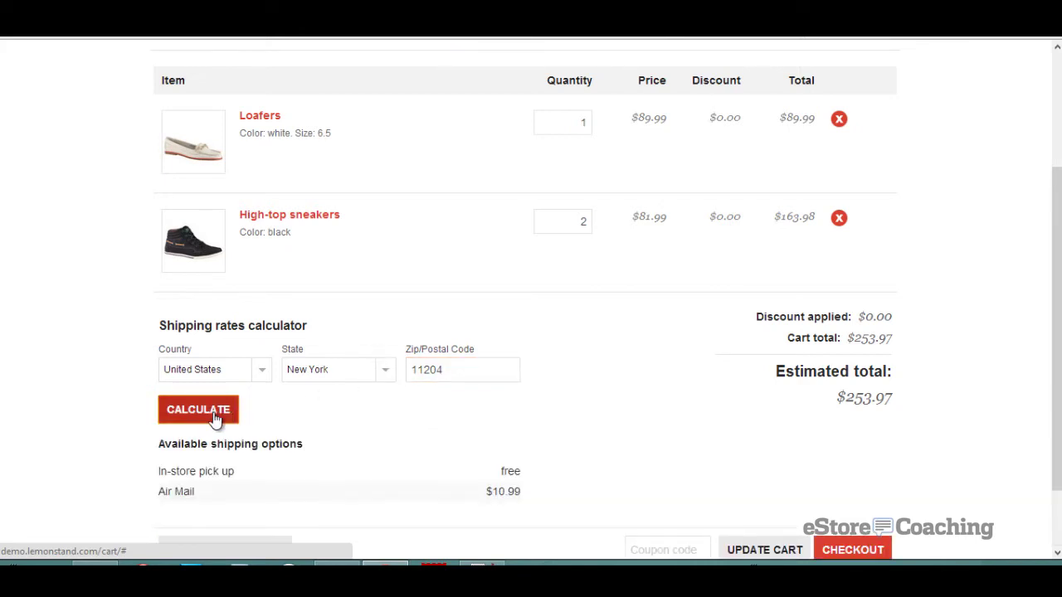
scroll(507, 412, down, 1)
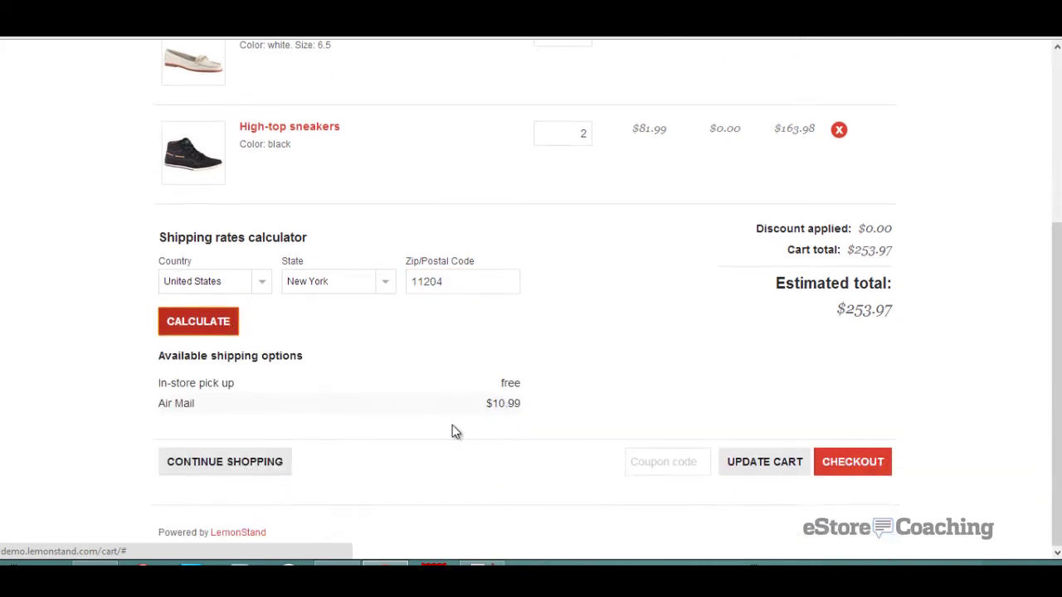
click(357, 390)
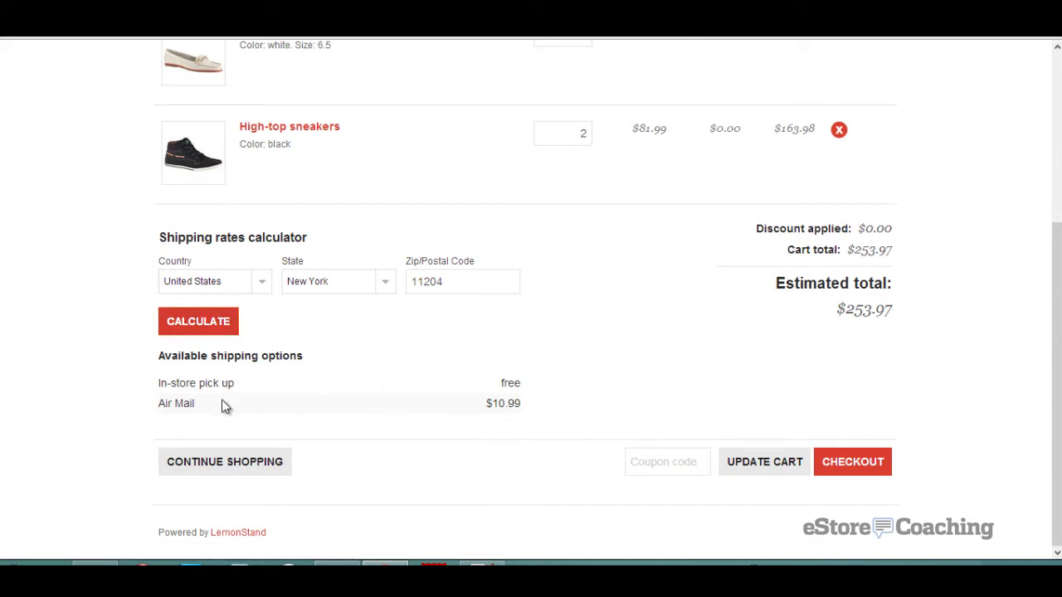
Step: Check out as a guest and replace the billing first name with a new name
click(852, 462)
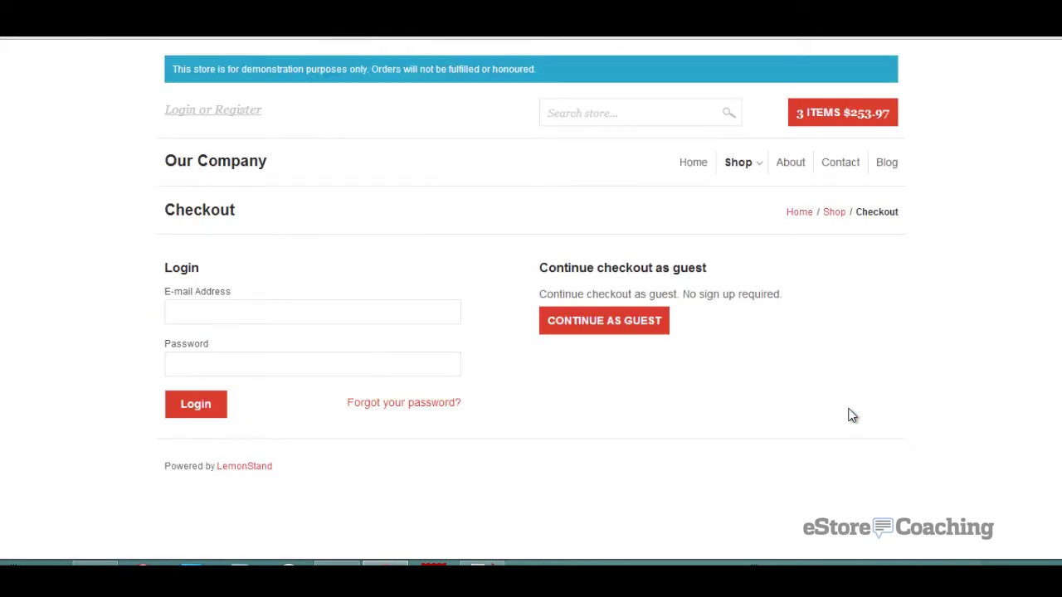
click(645, 328)
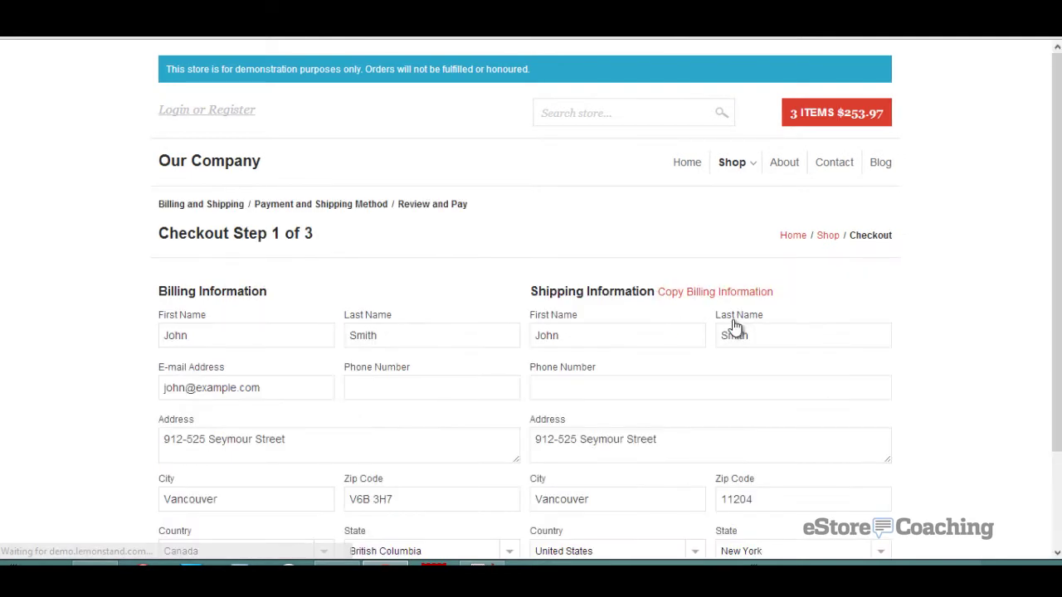
drag(261, 340, 129, 365)
text(Jason)
key(Tab)
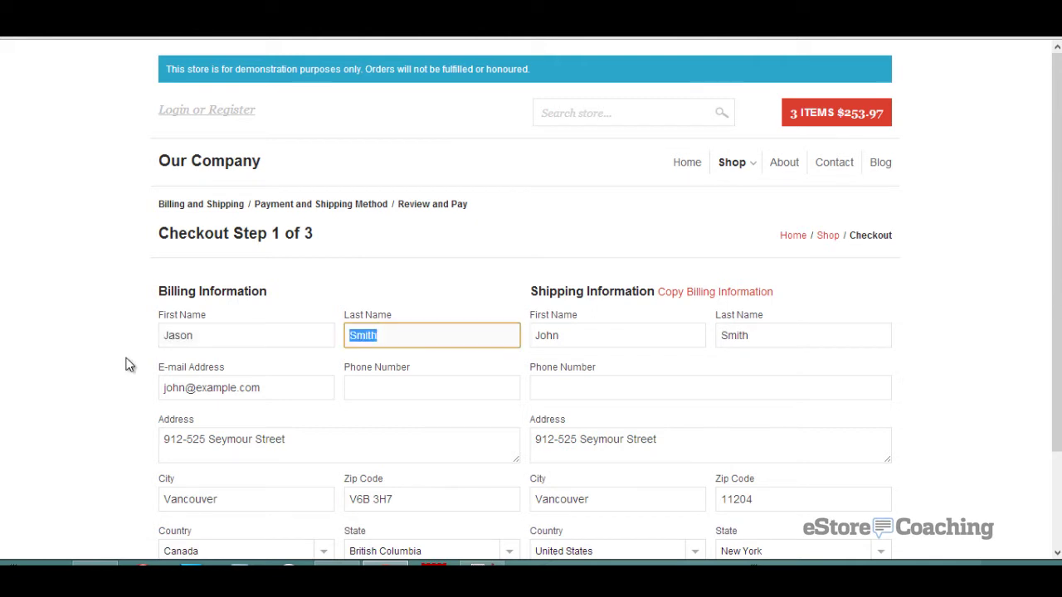
click(425, 262)
scroll(409, 298, down, 1)
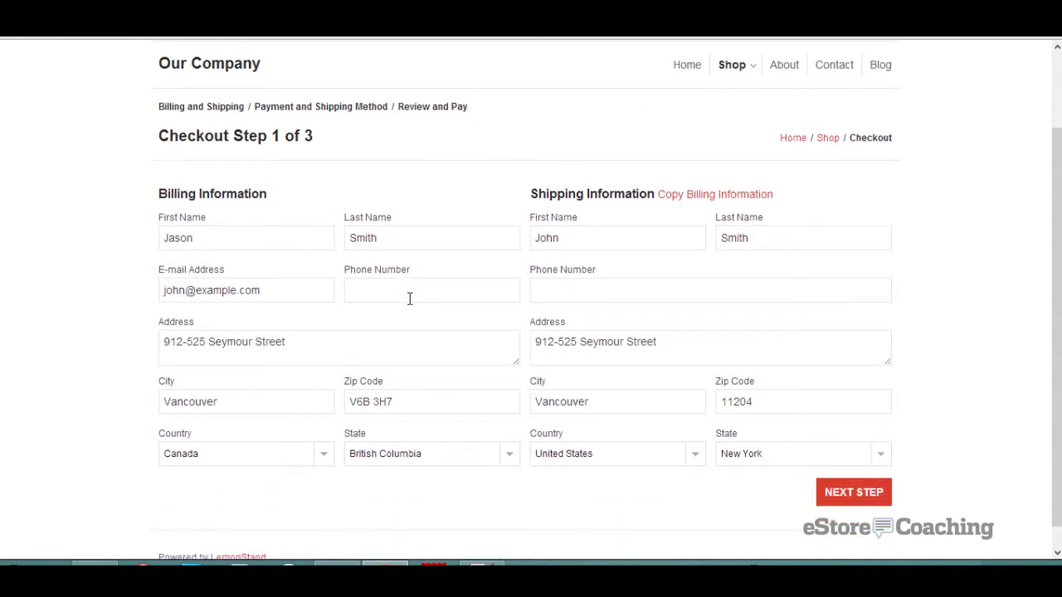
scroll(410, 303, down, 1)
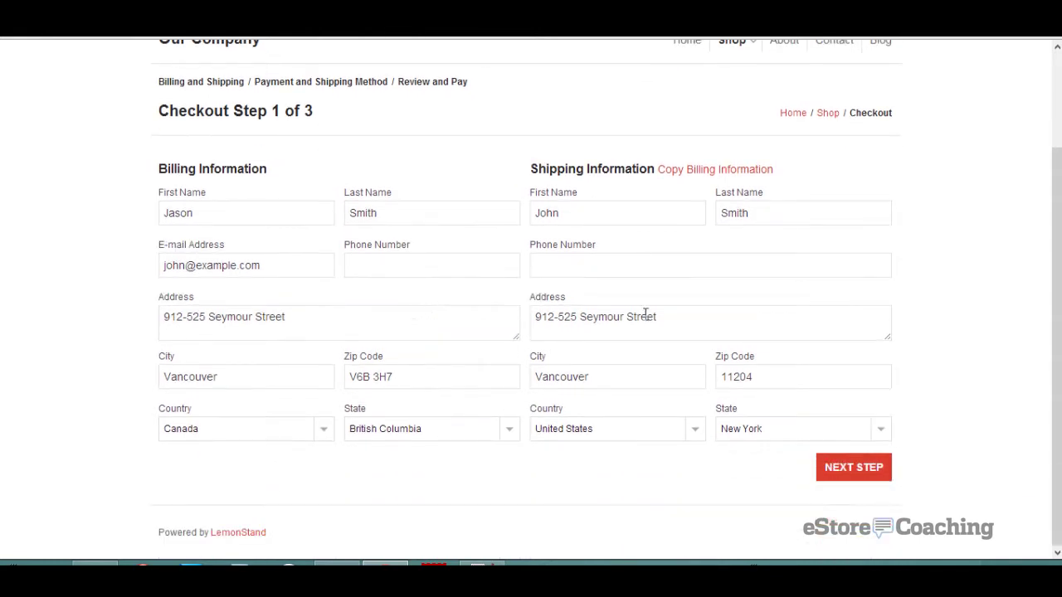
Step: Choose in-store pick up and submit payment with the test credit card, totaling $253.97
click(832, 469)
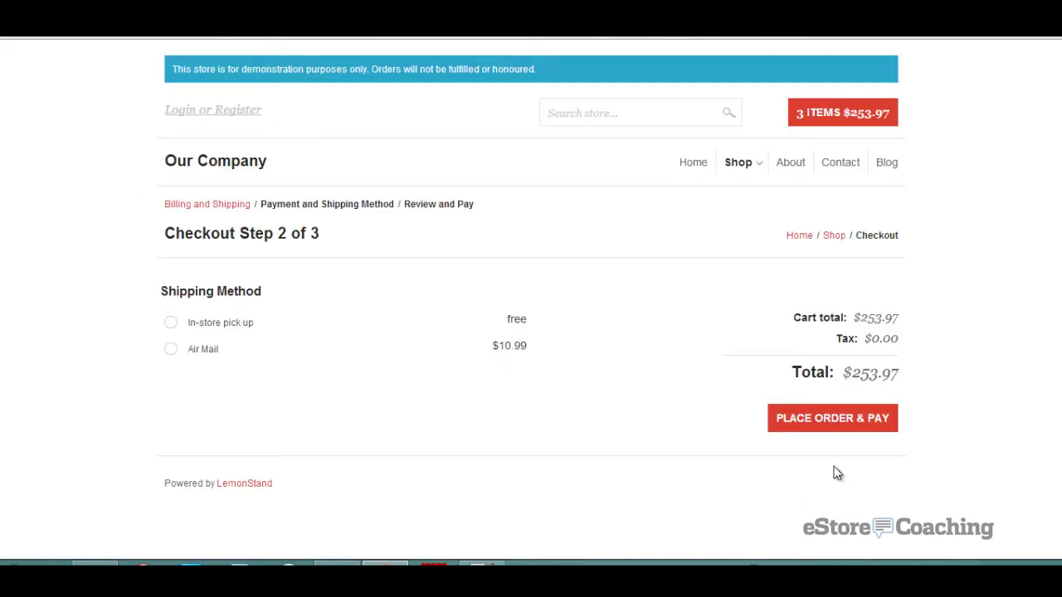
click(174, 323)
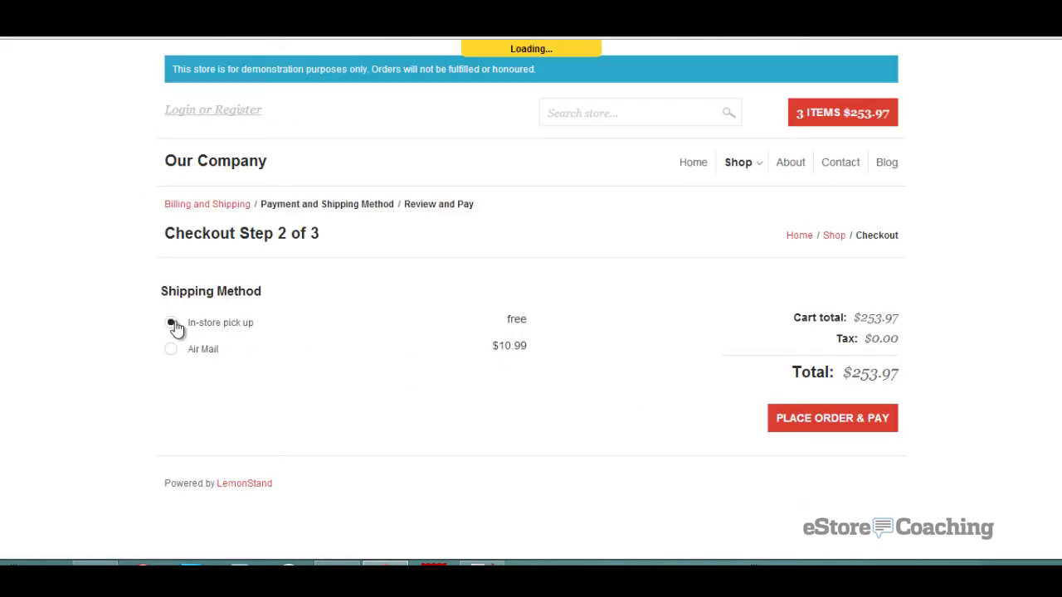
click(856, 423)
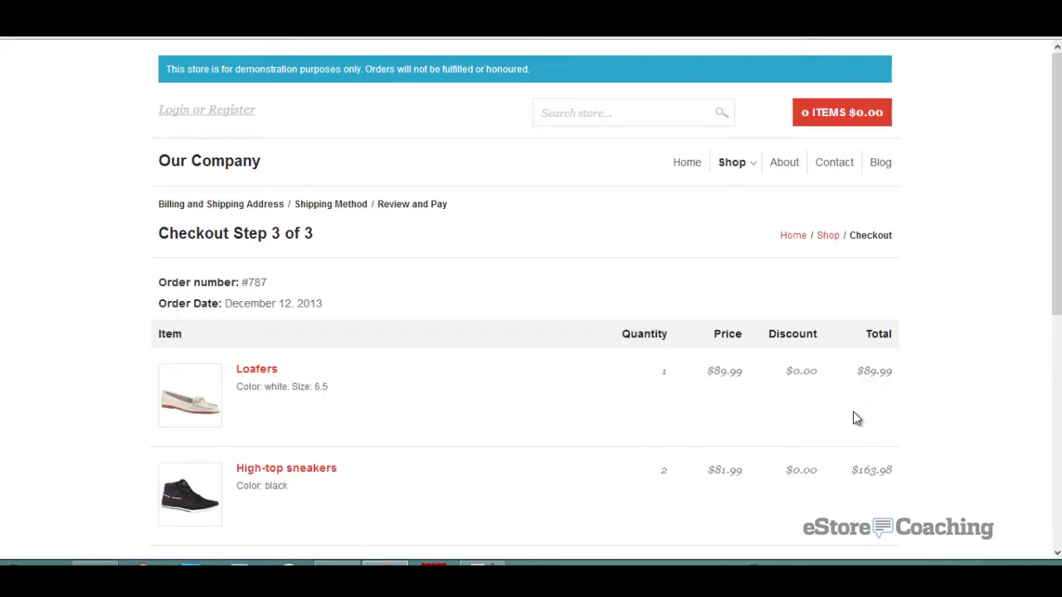
scroll(952, 397, down, 1)
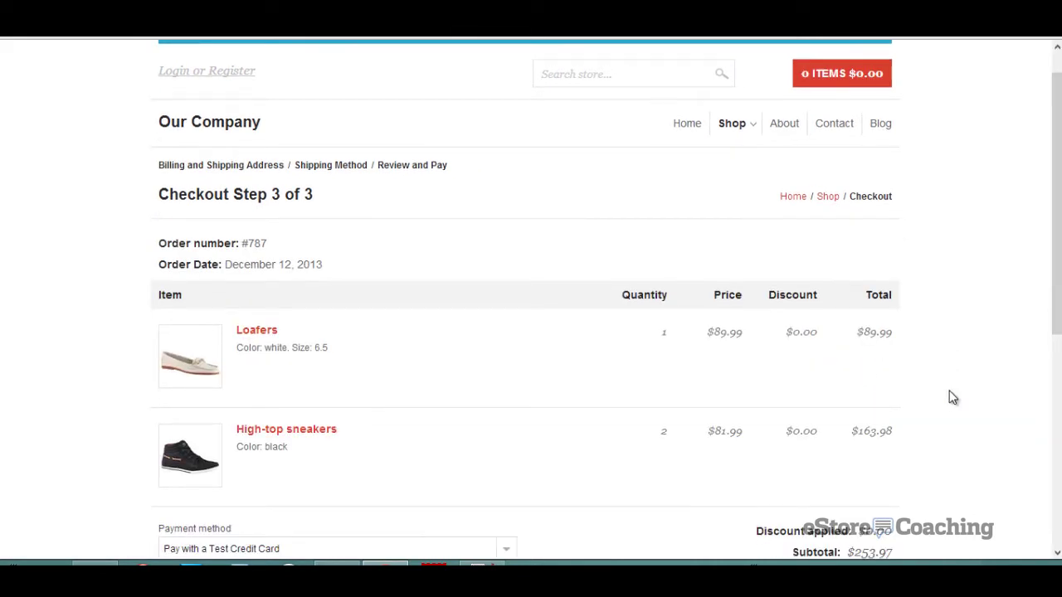
scroll(952, 397, down, 4)
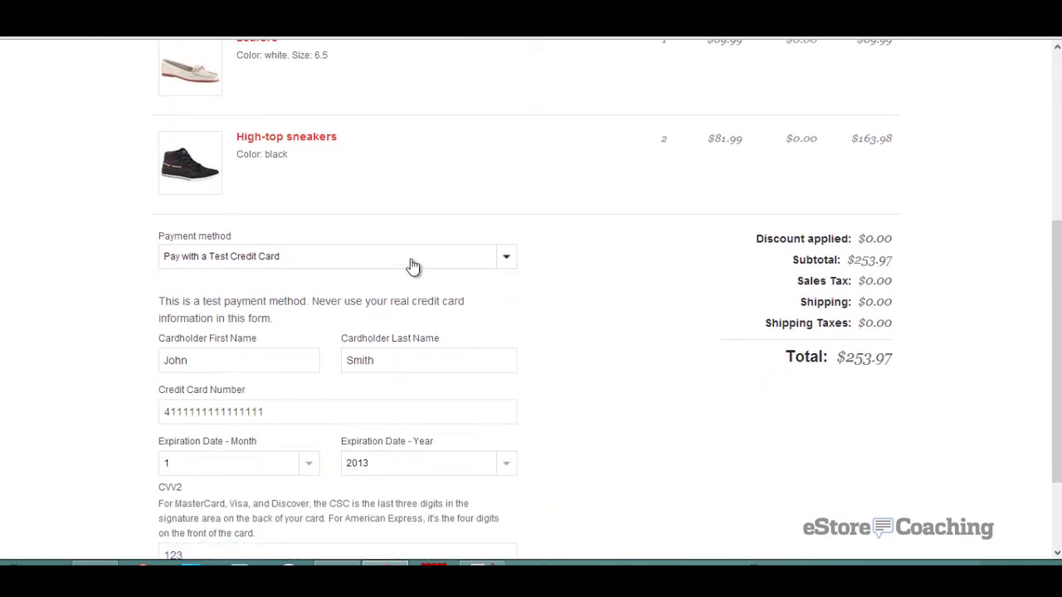
scroll(542, 292, down, 3)
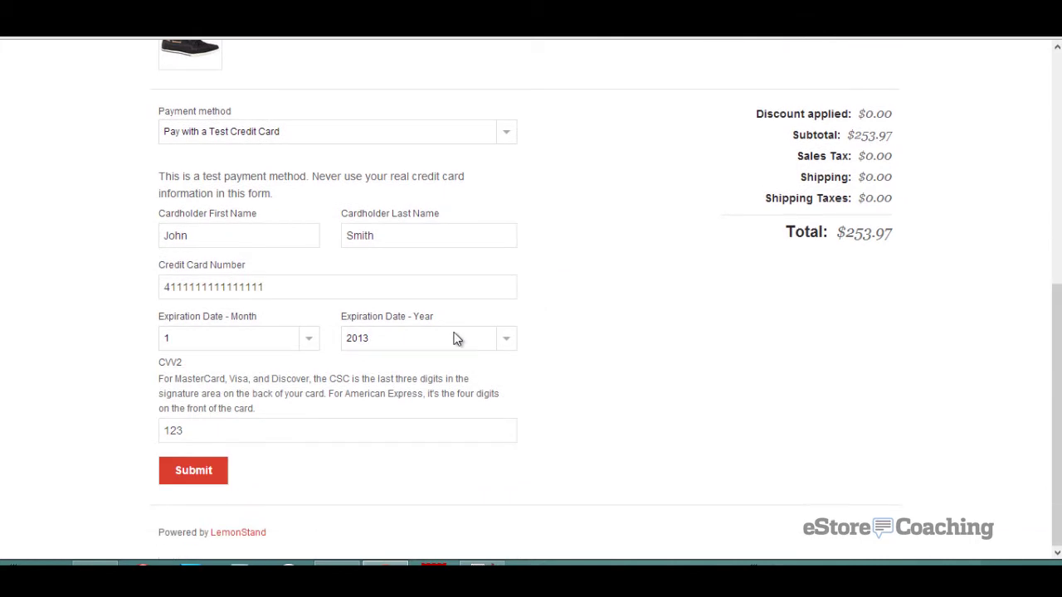
click(209, 484)
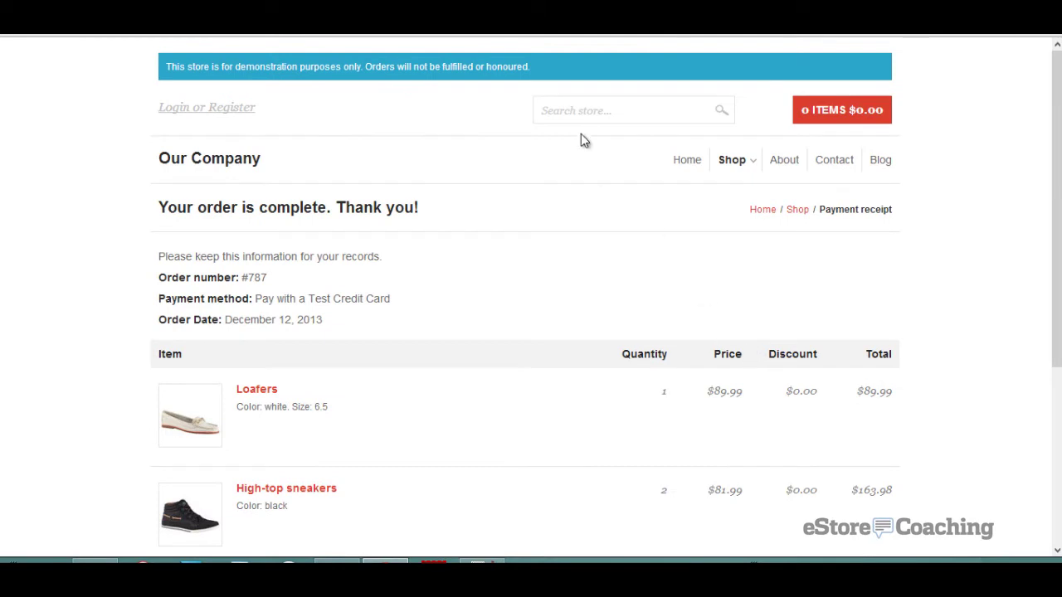
Step: Reload the admin Dashboard to see Paid Order Totals of $2,304.30 and show the backend sections list
click(584, 122)
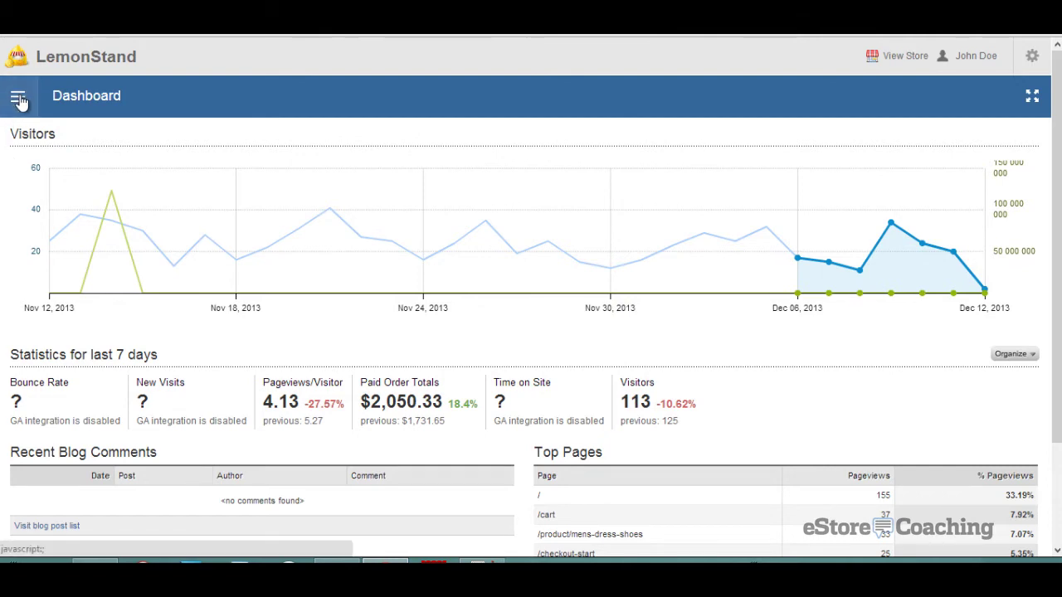
click(66, 55)
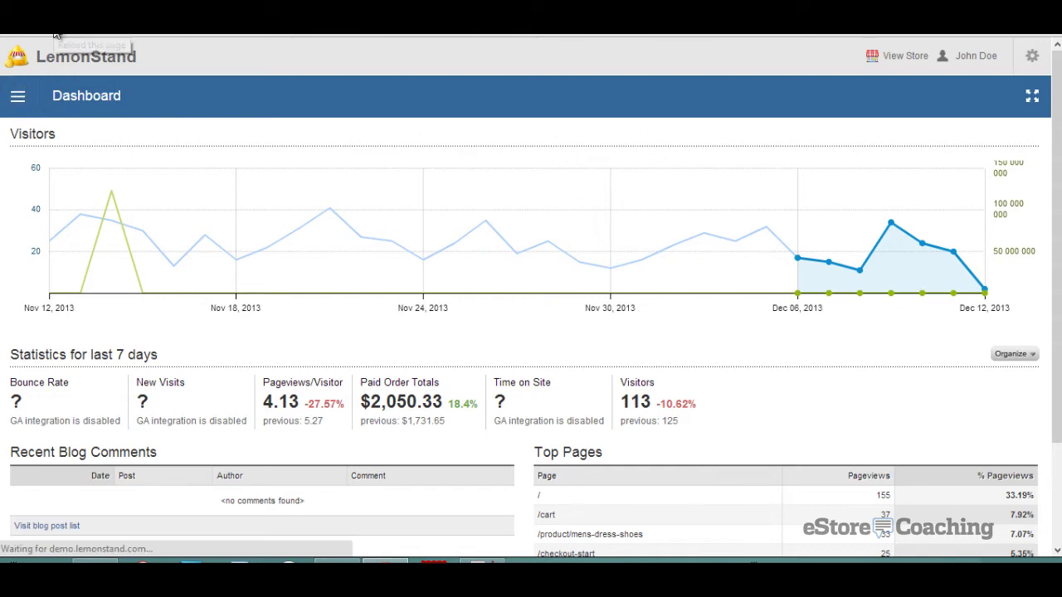
scroll(160, 312, down, 3)
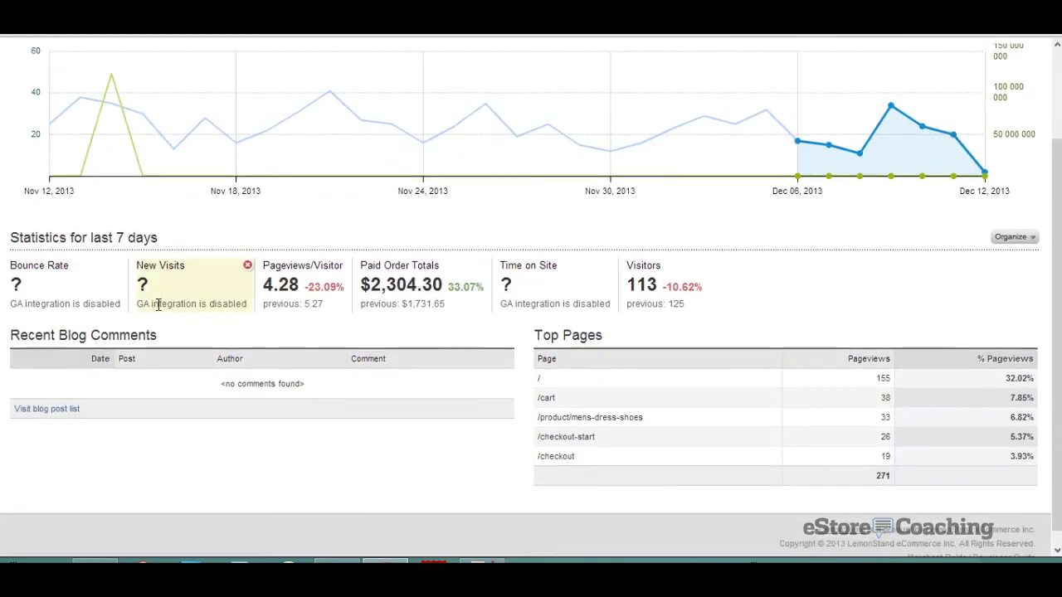
scroll(160, 312, up, 3)
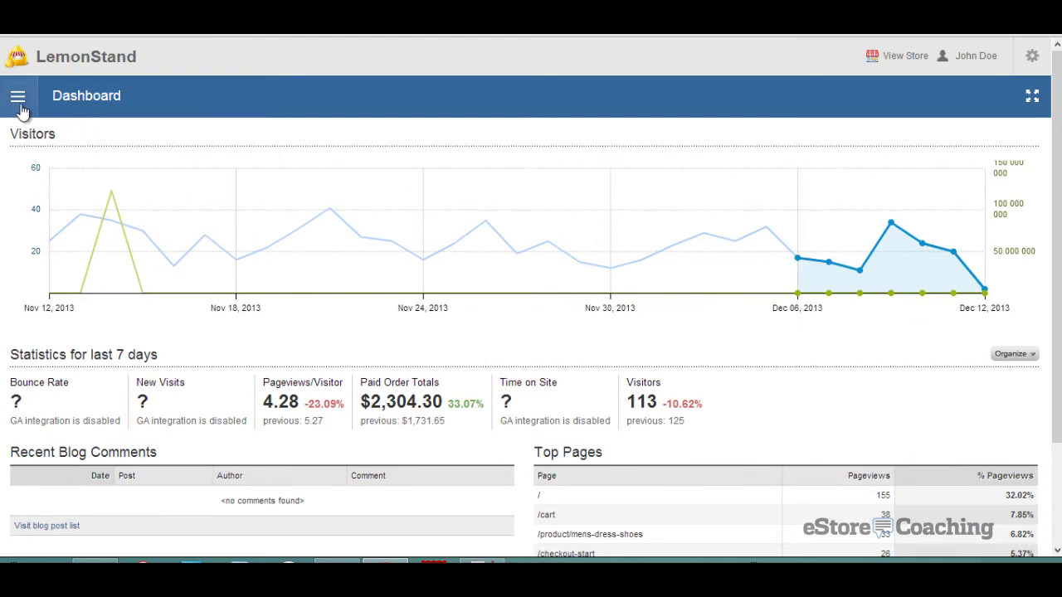
click(19, 104)
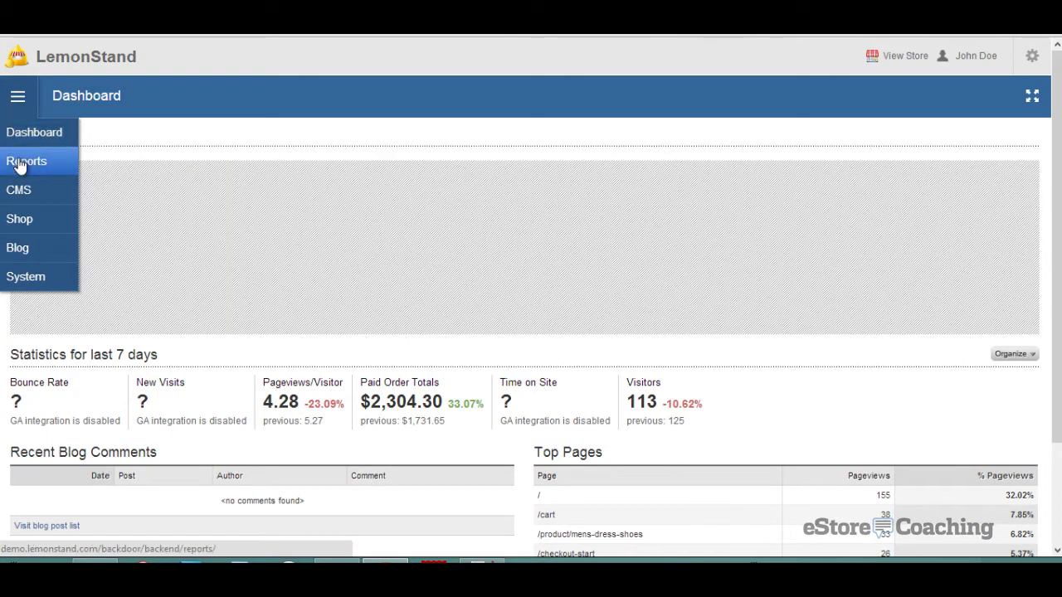
Step: Show the Products report with the report date set to December 11, 2013
click(20, 164)
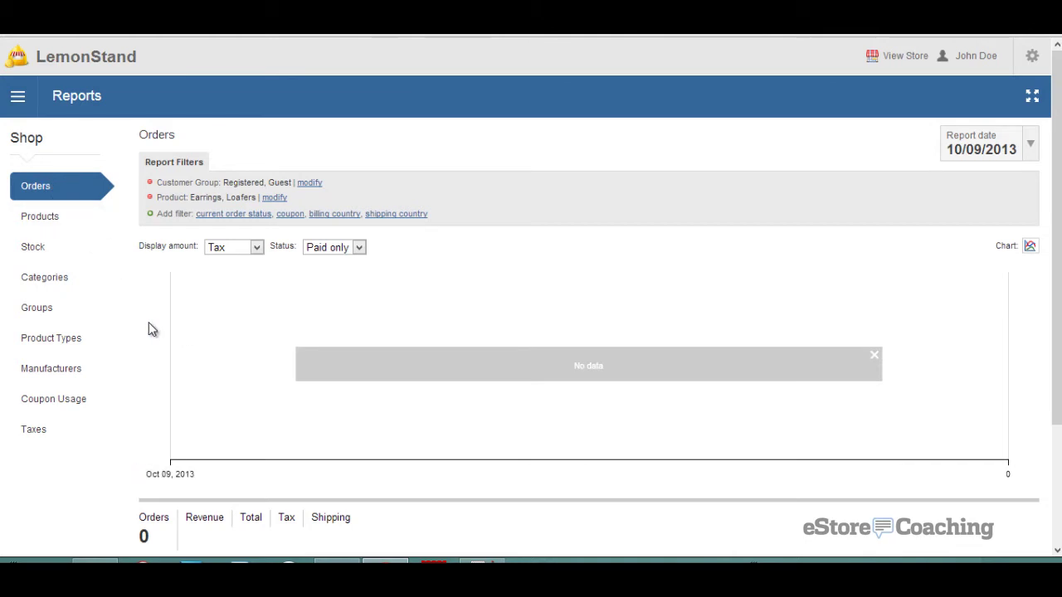
scroll(147, 330, down, 2)
scroll(148, 329, up, 2)
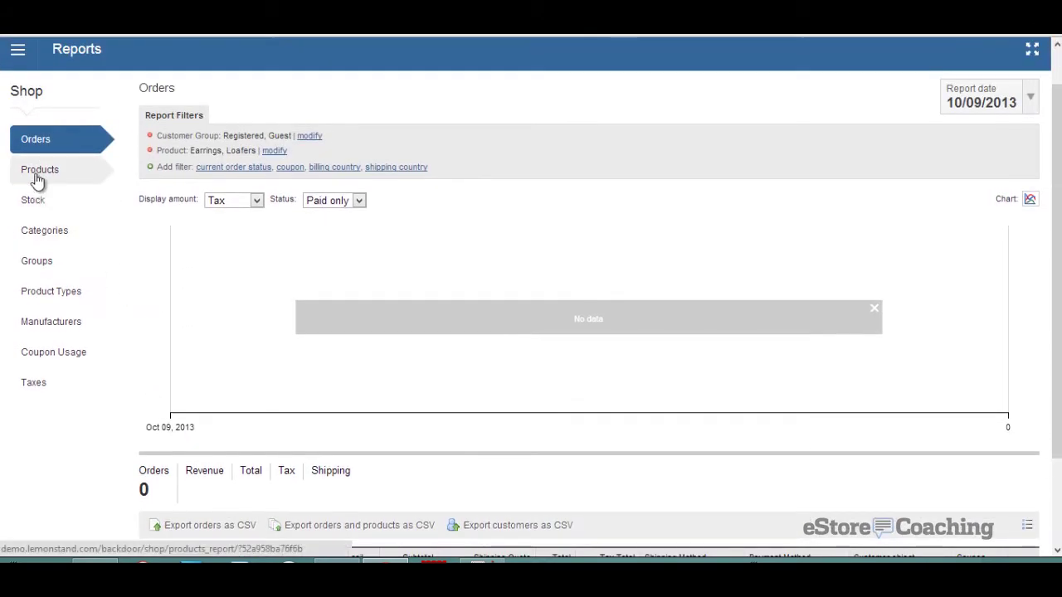
click(37, 176)
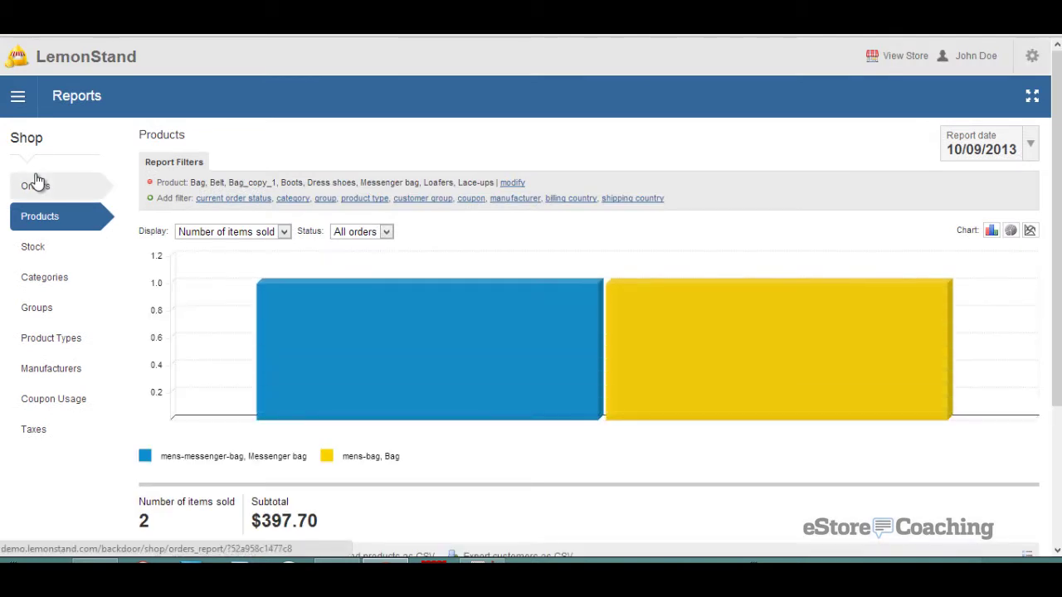
click(1031, 146)
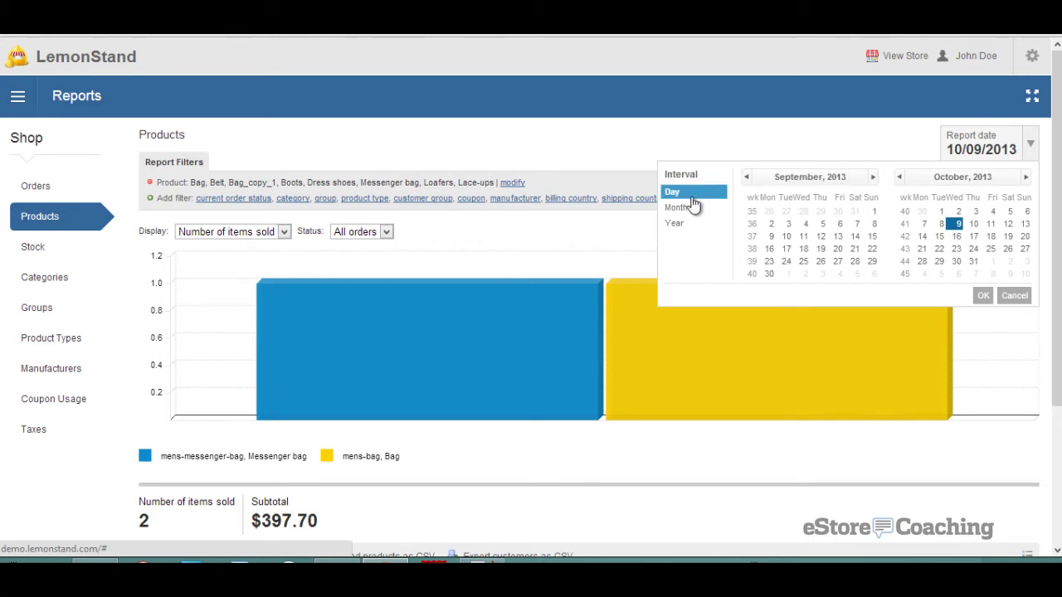
click(1026, 180)
click(1026, 180)
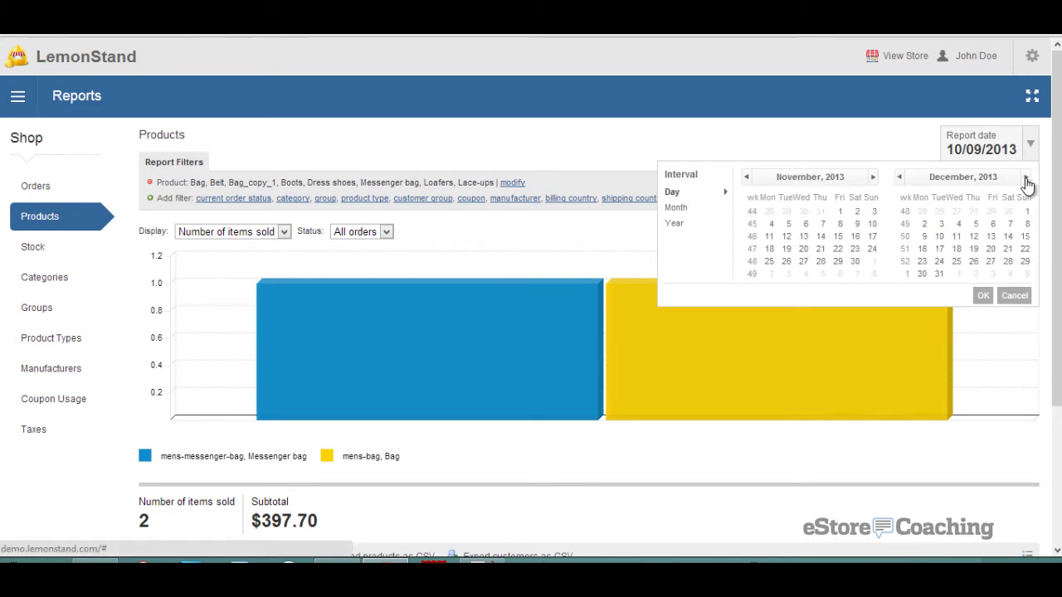
click(959, 237)
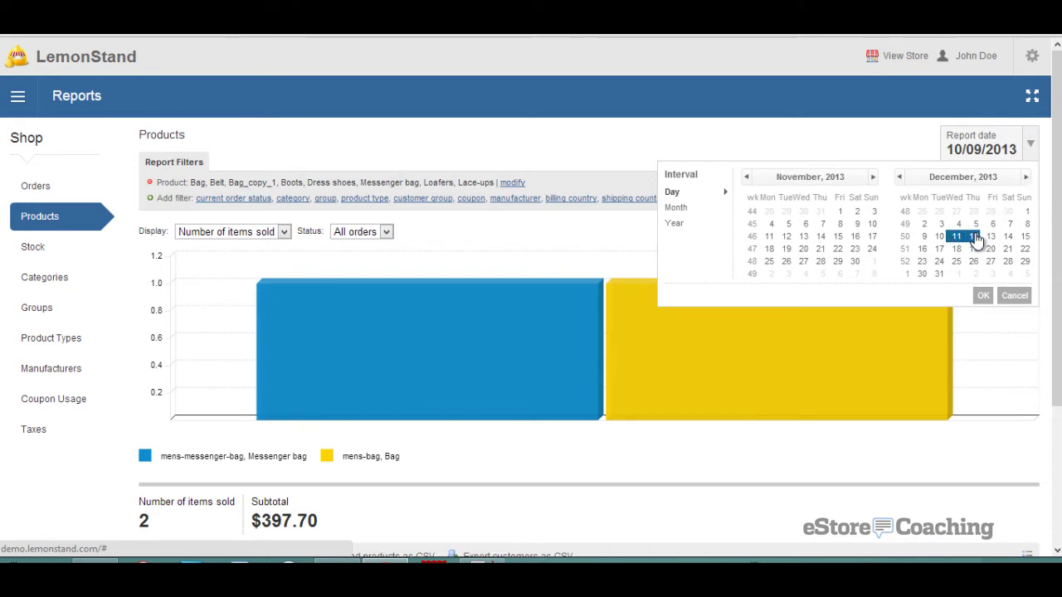
click(983, 296)
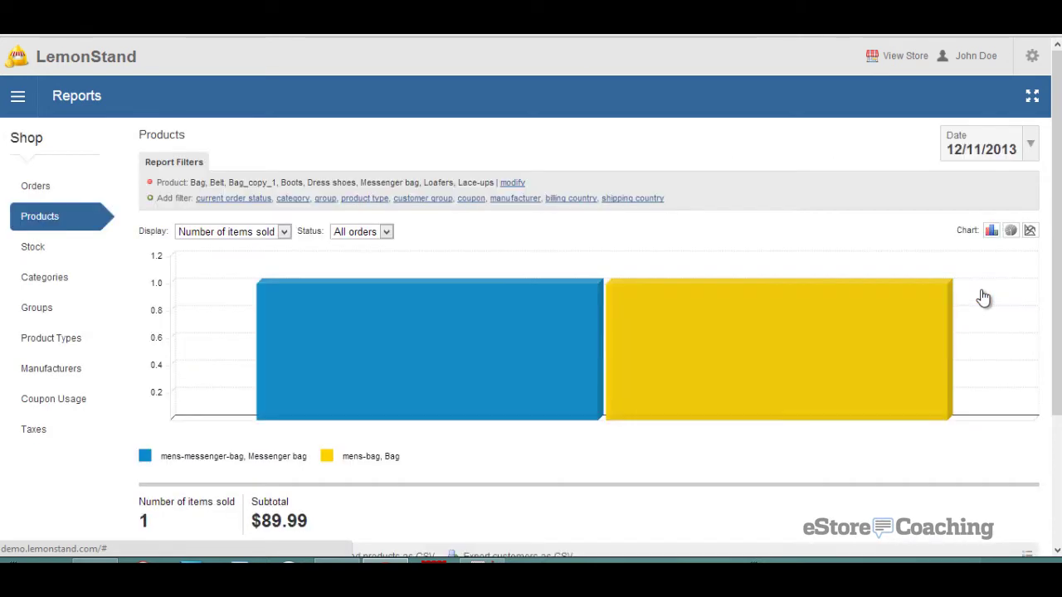
Step: Switch to the Orders report listing the single $89.99 paid order
mouse_move(403, 301)
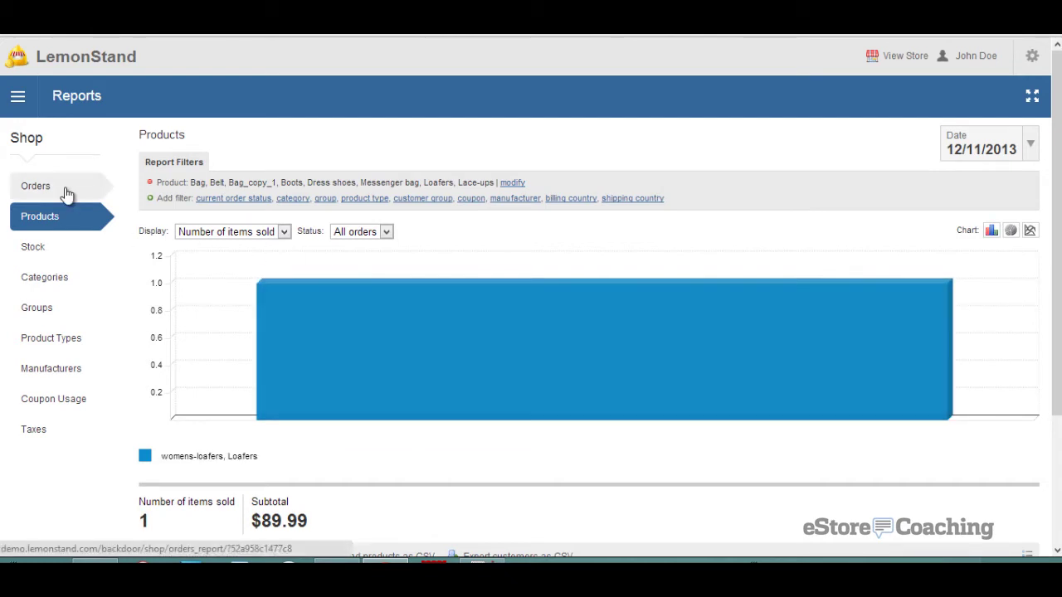
click(66, 191)
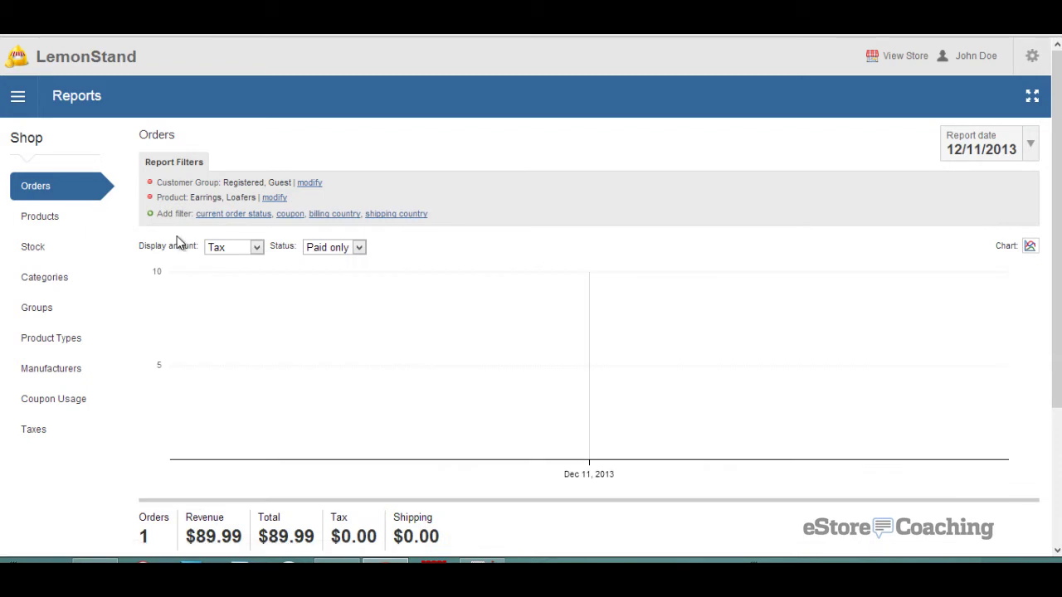
scroll(175, 261, down, 3)
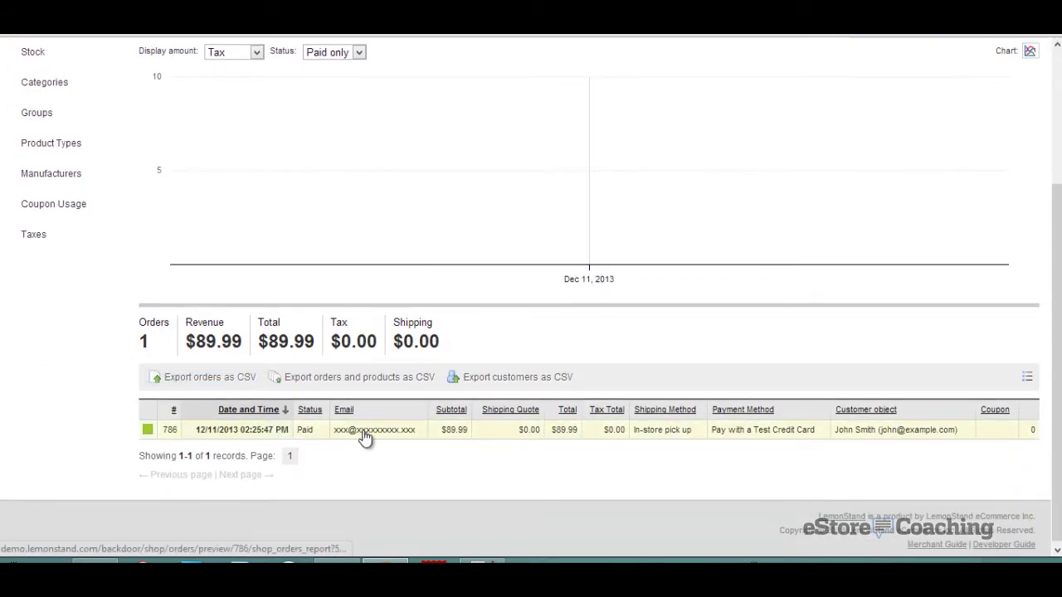
Step: Open the paid loafers order and scroll through its preview
click(272, 437)
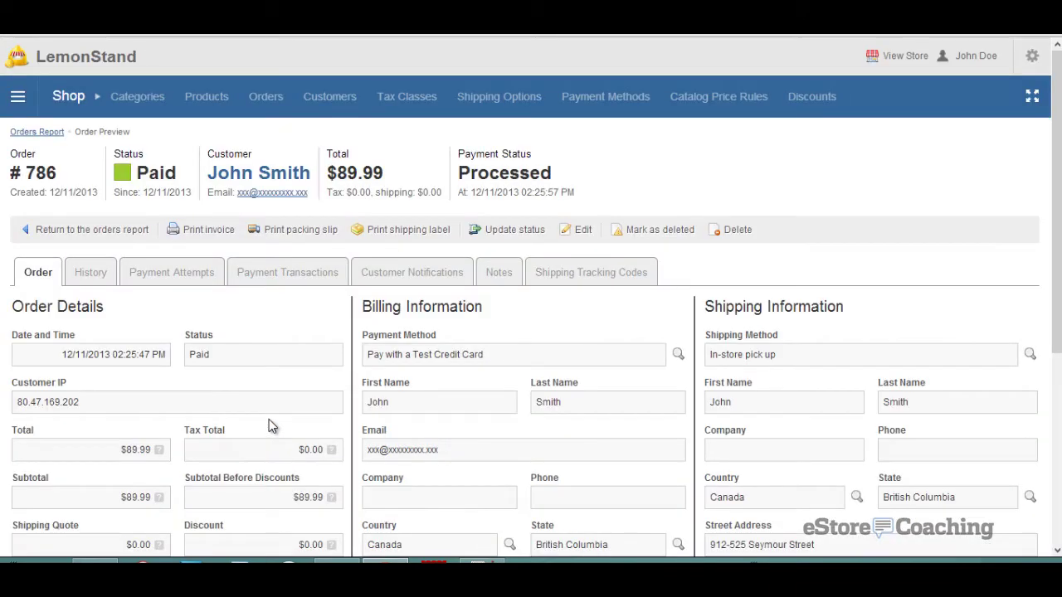
scroll(269, 419, down, 3)
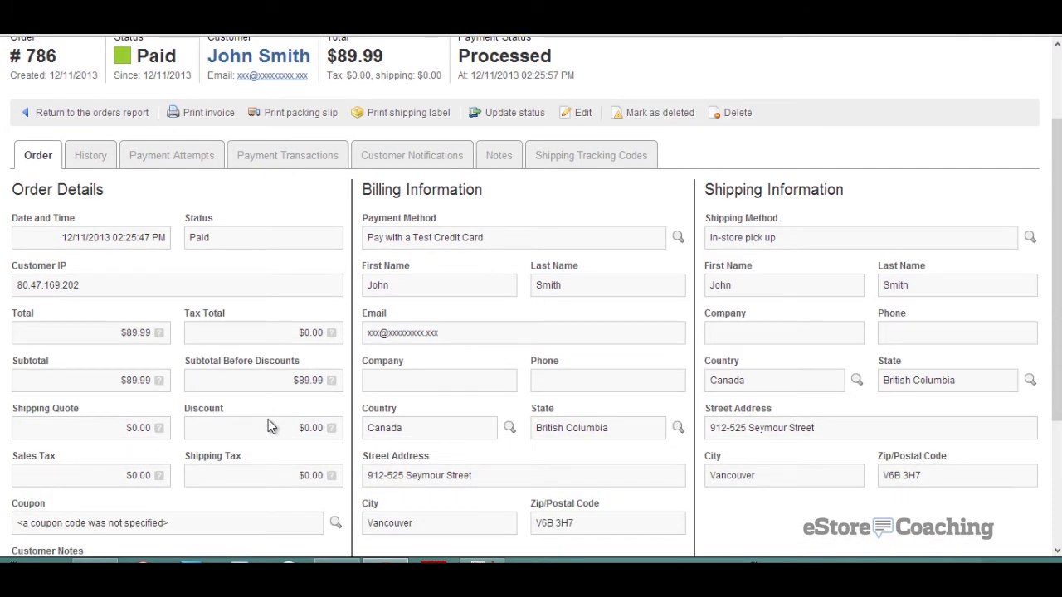
scroll(268, 423, down, 3)
scroll(268, 425, down, 2)
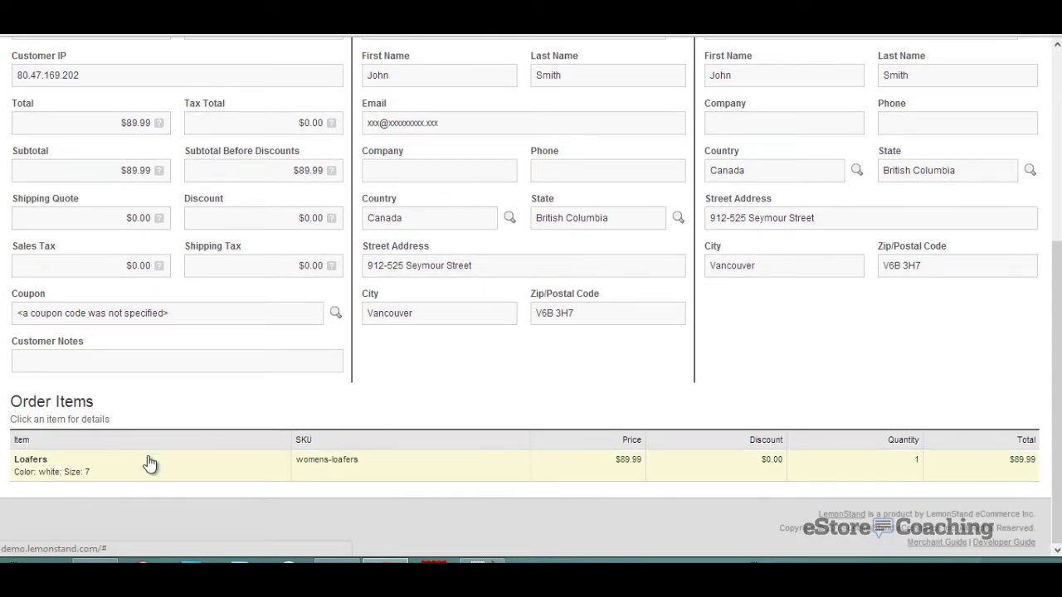
scroll(149, 463, up, 7)
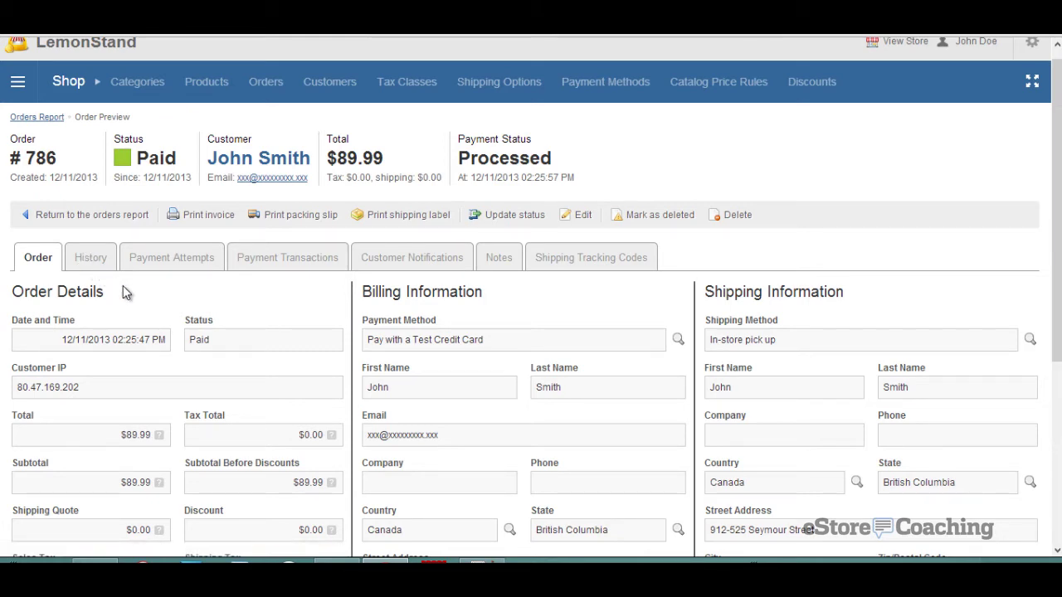
scroll(120, 285, down, 1)
Step: Check the order's history, payment attempts, transactions and notifications, then try starting a new customer message
click(90, 202)
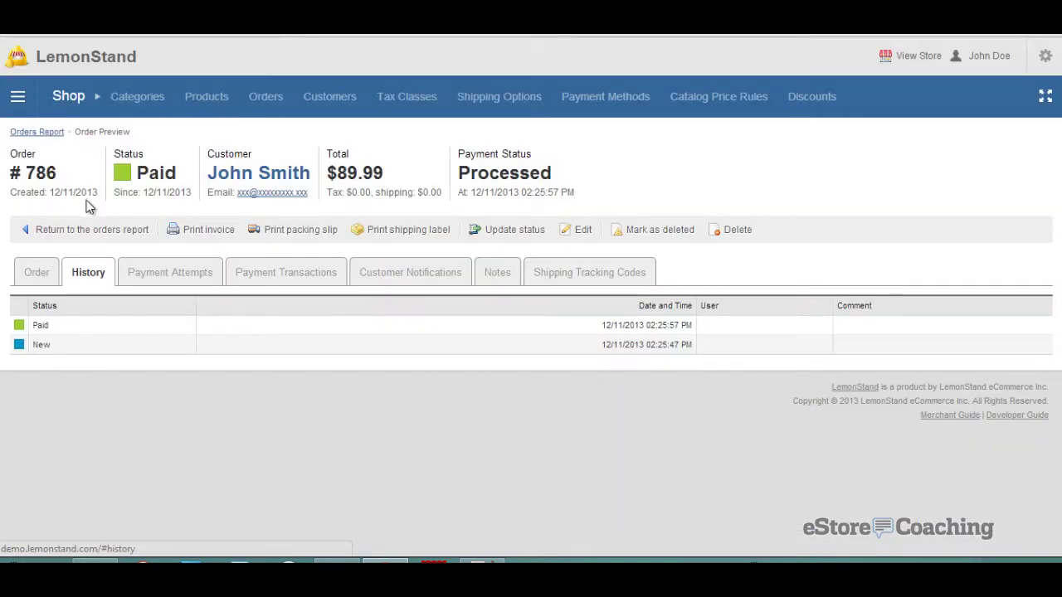
click(143, 283)
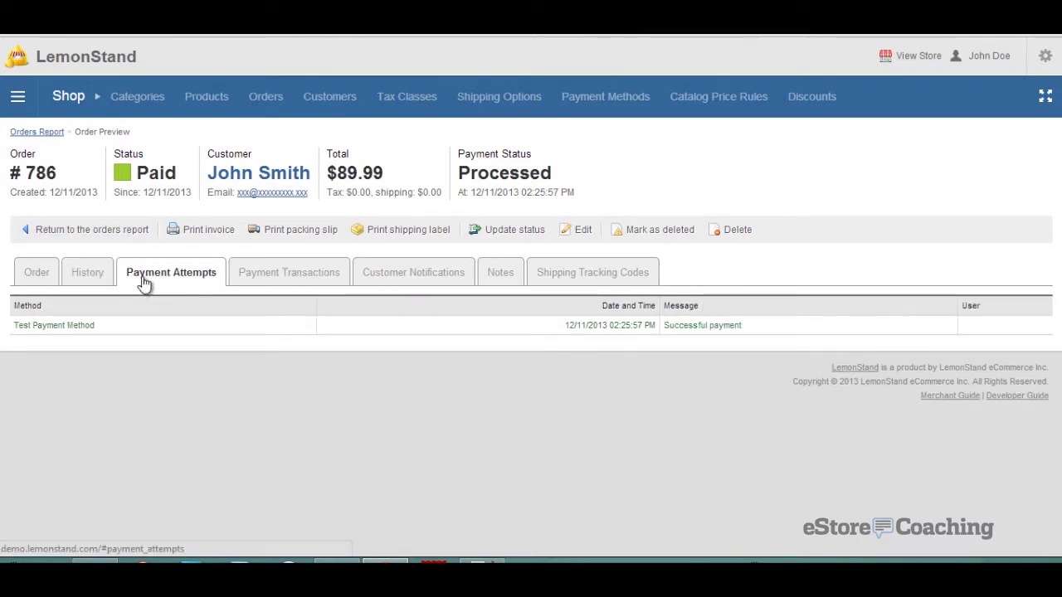
click(283, 282)
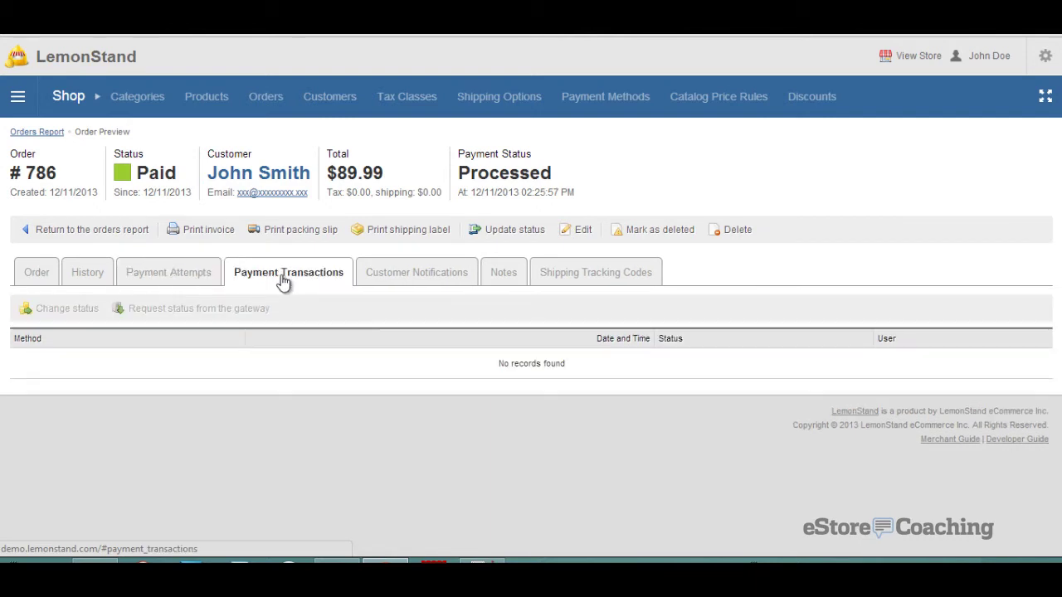
click(399, 285)
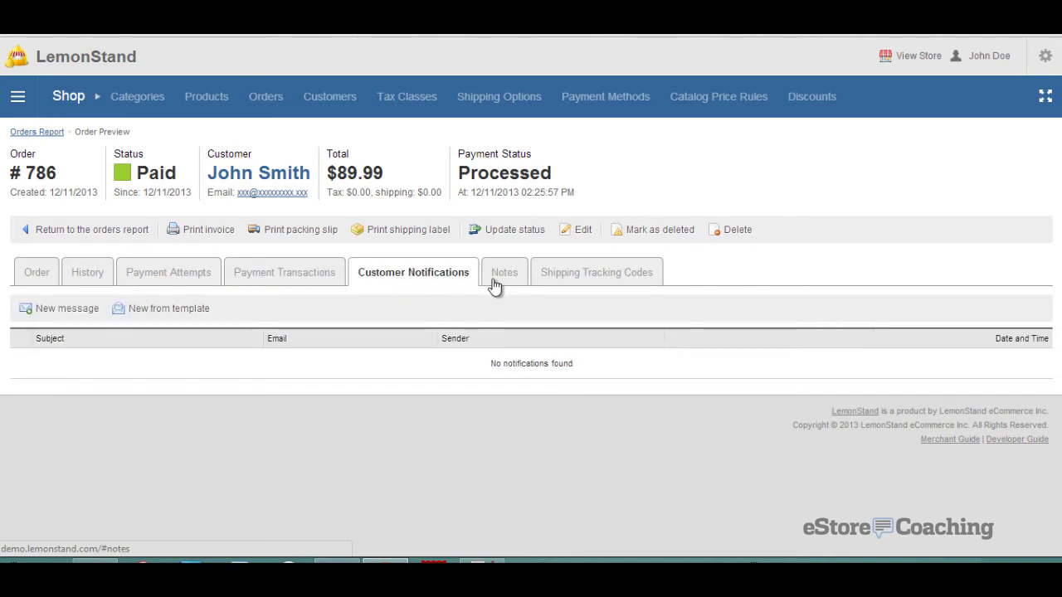
click(73, 318)
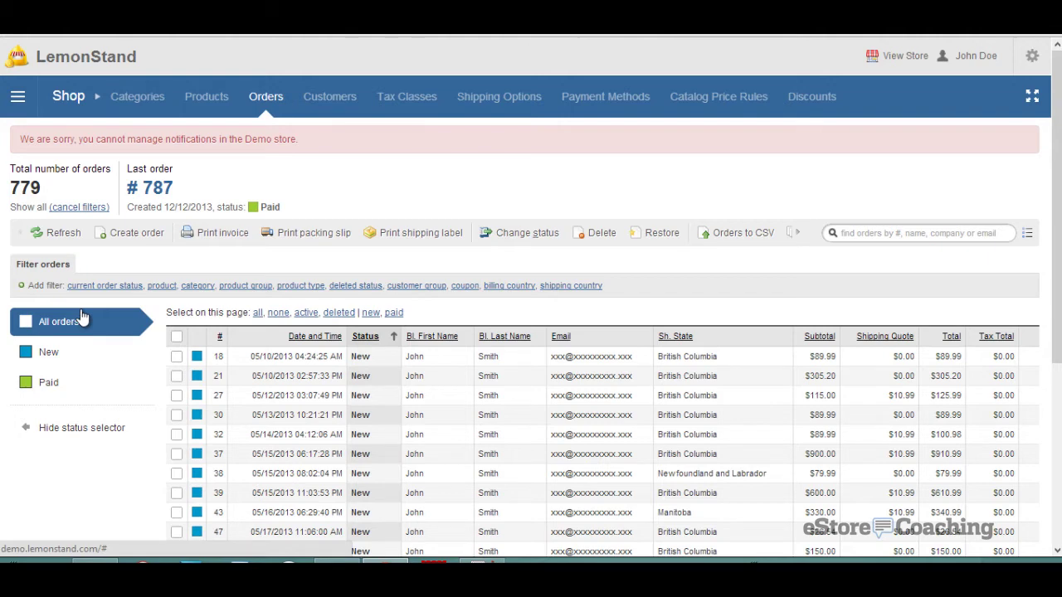
Step: Open the preview of order #18, the unpaid $89.99 order dated 05/10/2013
scroll(111, 321, down, 1)
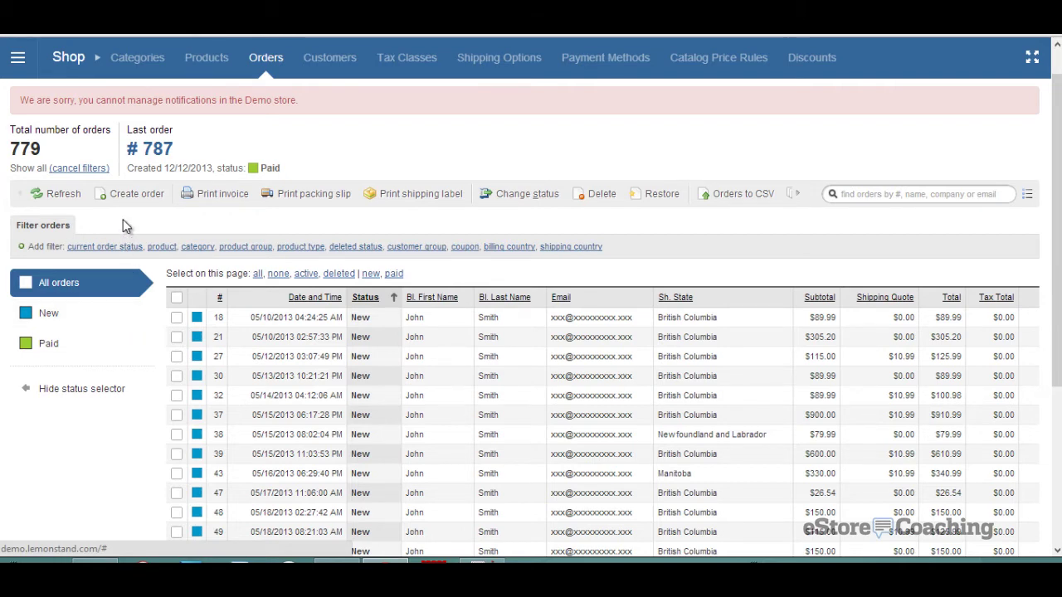
click(297, 326)
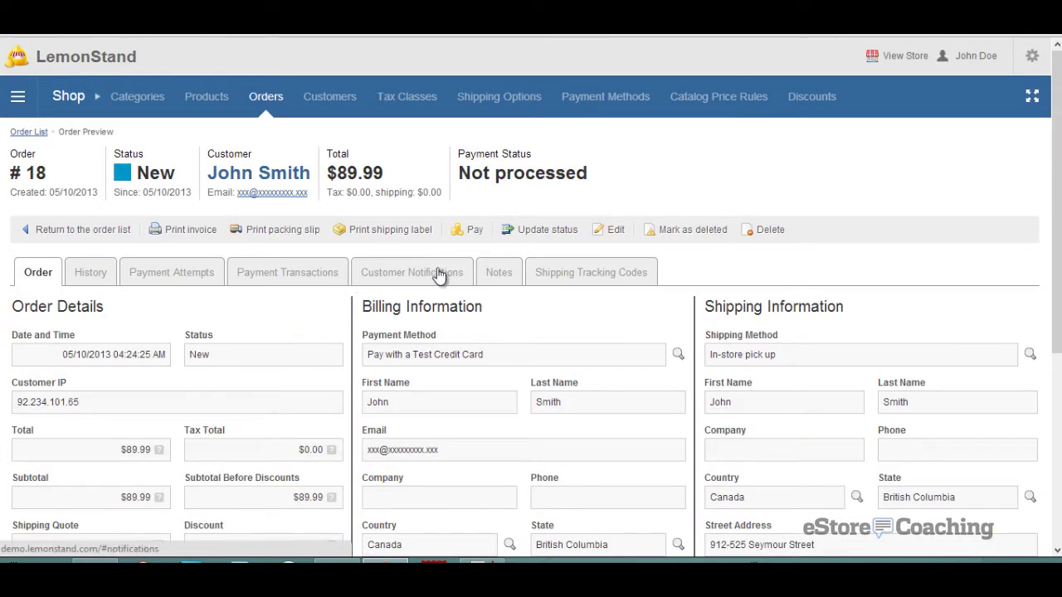
Step: Save tracking code 1ZSF@@$$@ for order #18 under the In-store pick up method
click(500, 275)
click(572, 283)
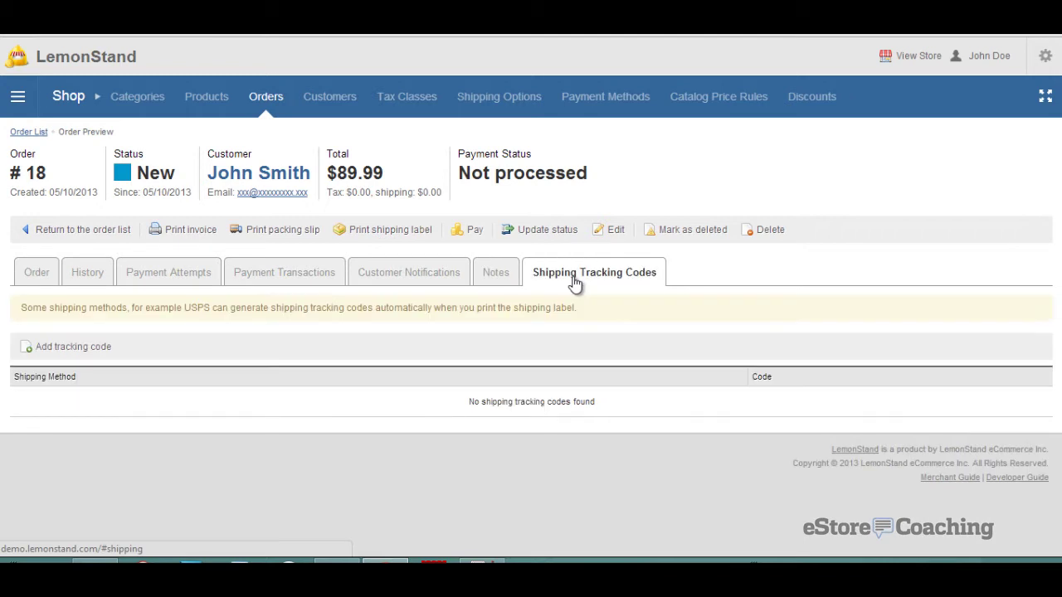
click(80, 349)
click(503, 278)
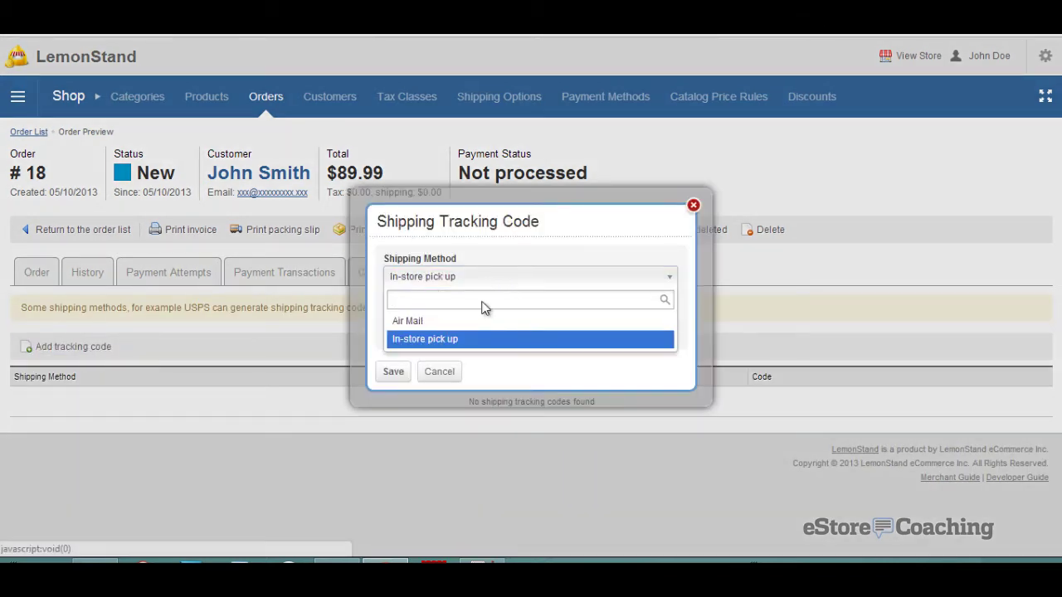
click(473, 340)
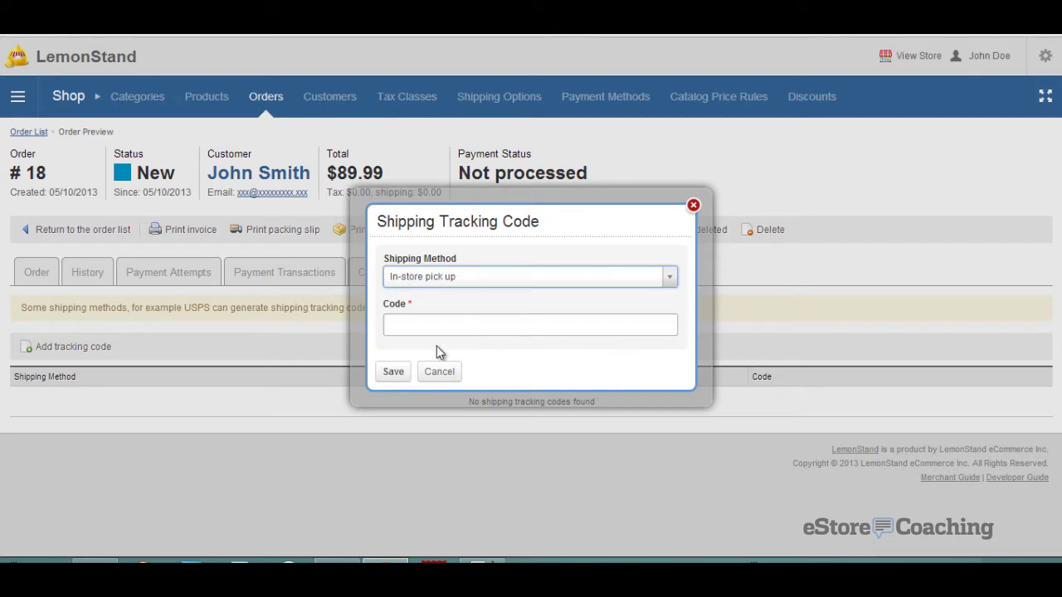
click(420, 325)
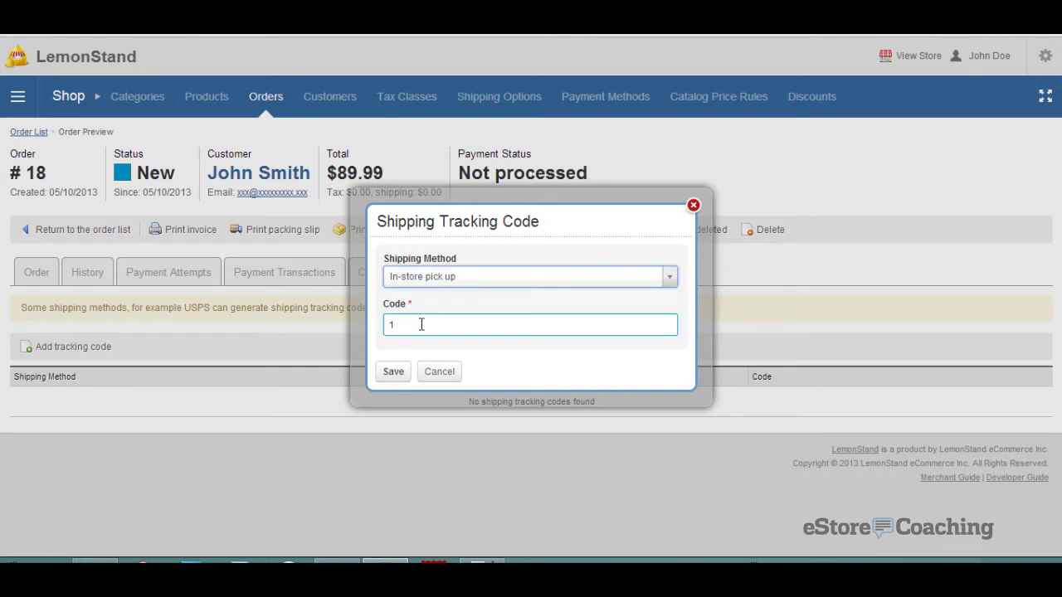
text(1ZSF@@$$@)
click(393, 372)
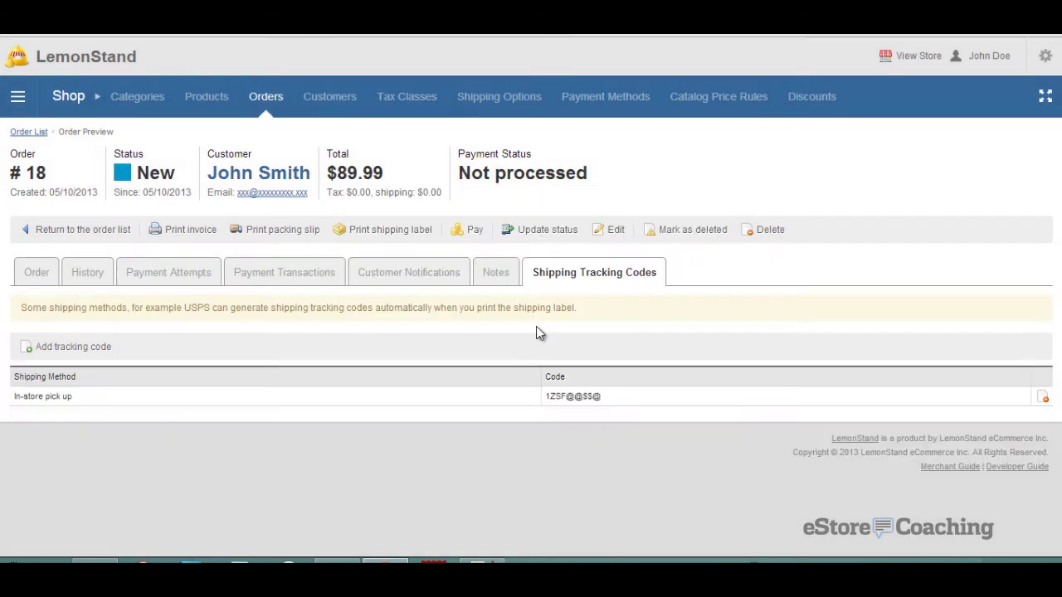
Step: Start changing order #18's status to Paid, cancel it, and bring up the Edit Order page
click(546, 231)
click(290, 277)
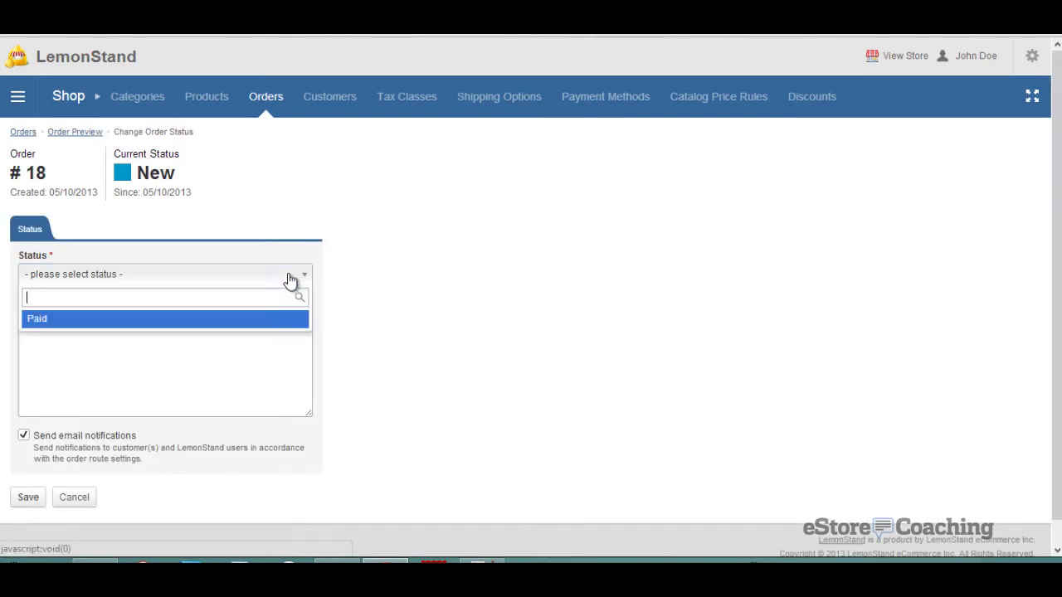
click(263, 322)
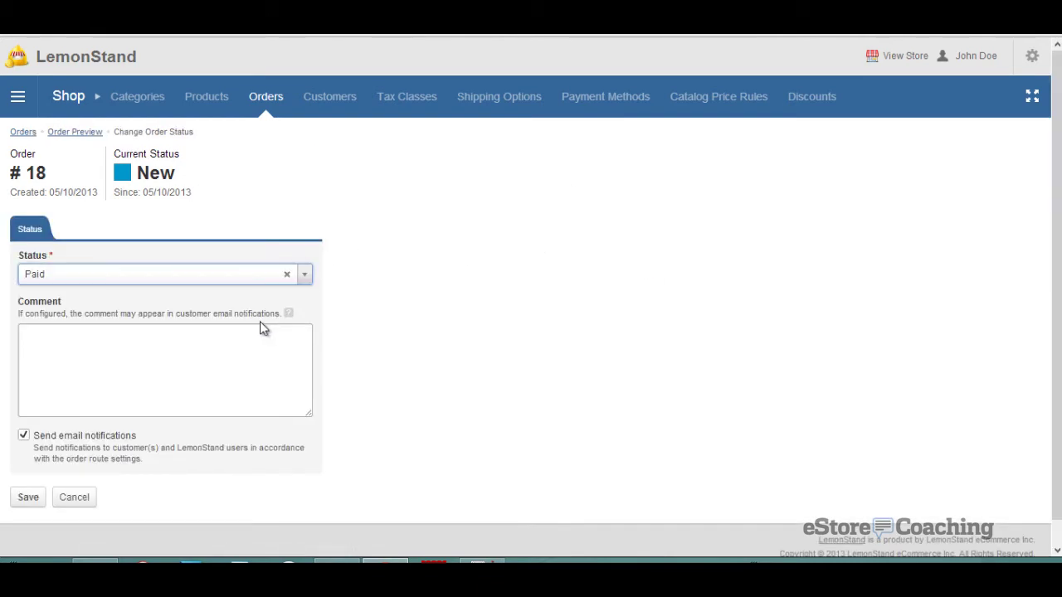
click(73, 502)
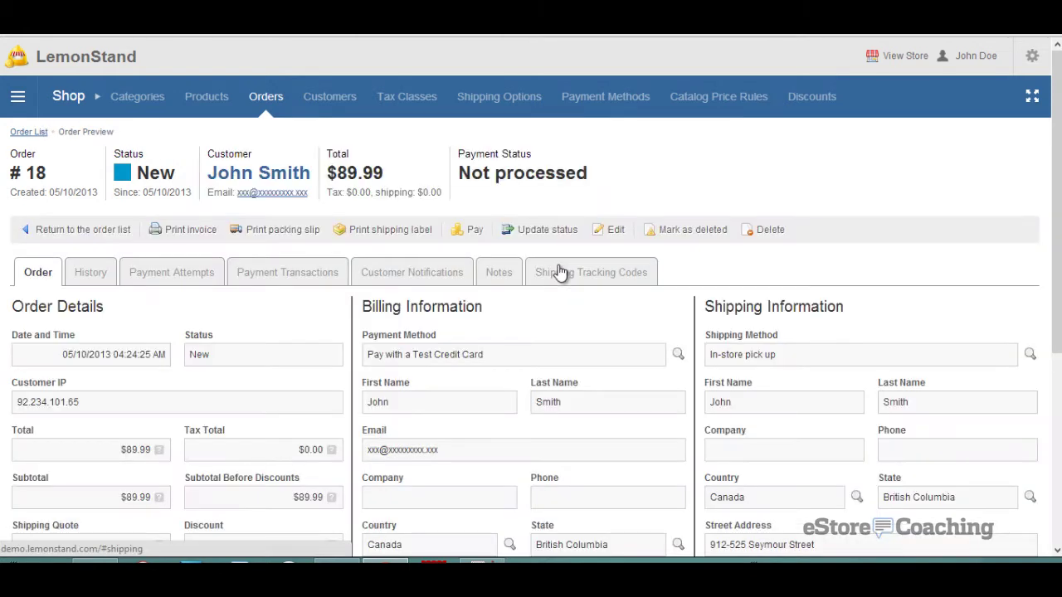
click(621, 230)
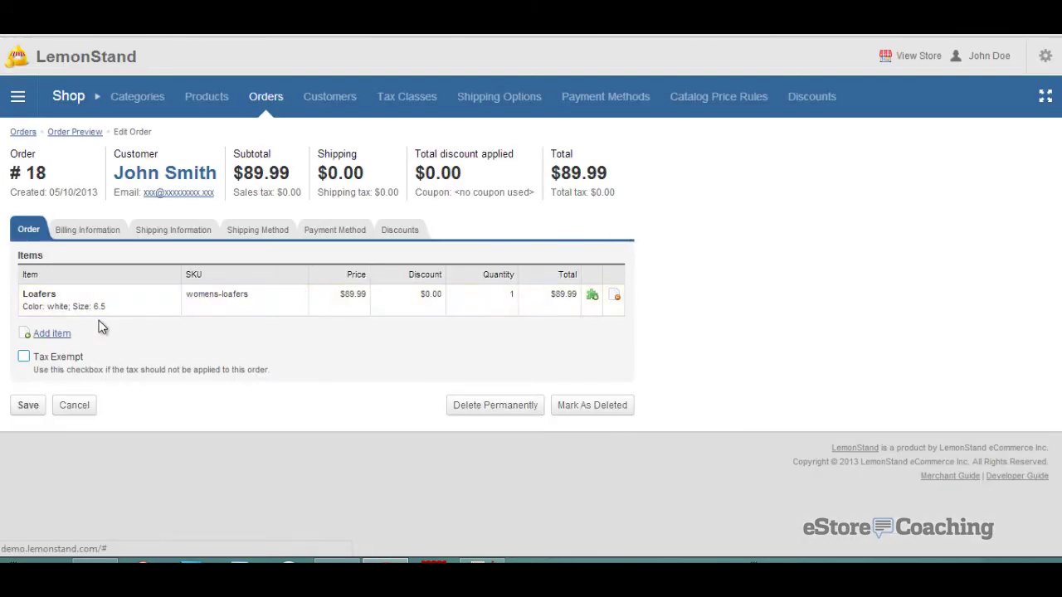
Step: Add one Green, Blue Bag_copy_2 at $250.00 to order #18 and attempt saving the $339.99 order
click(51, 335)
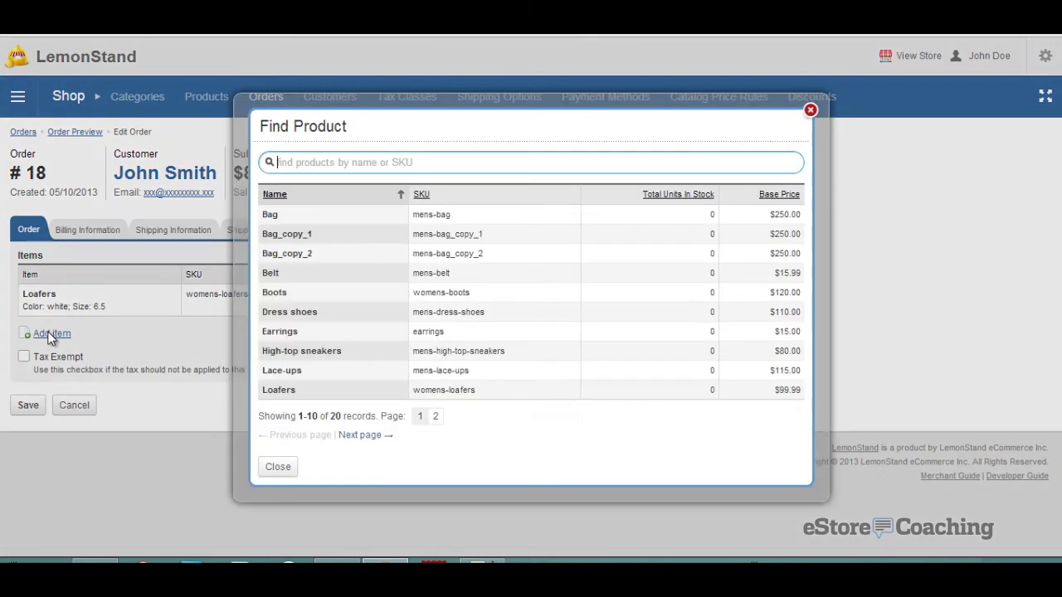
click(271, 259)
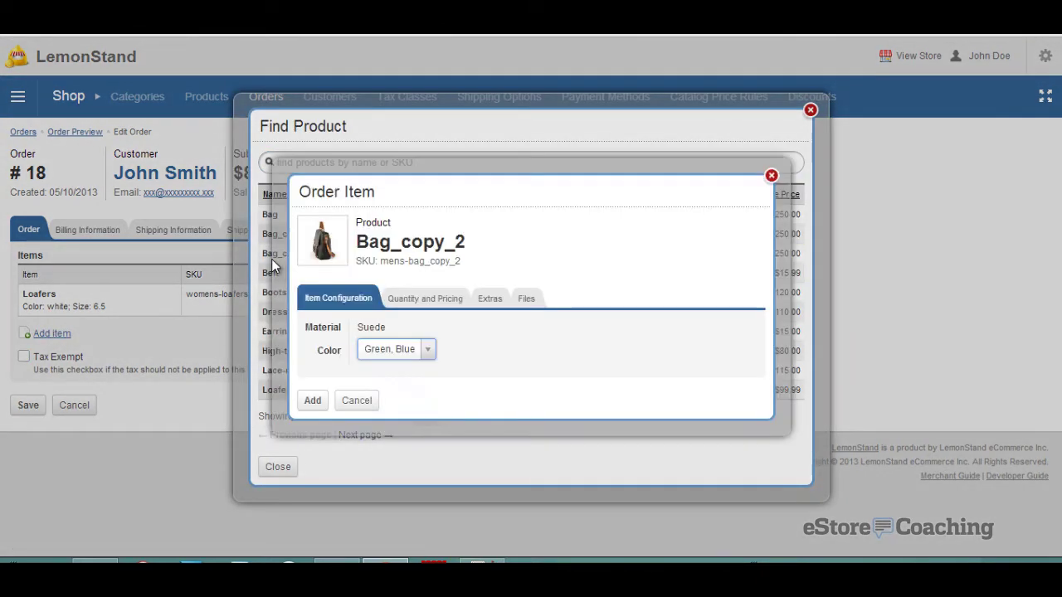
click(389, 351)
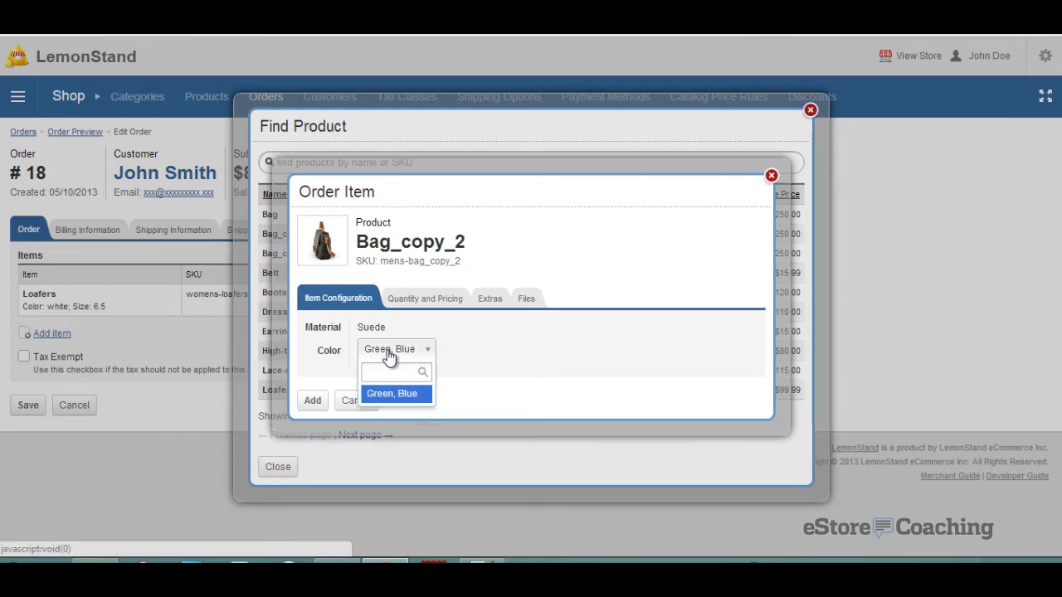
click(389, 353)
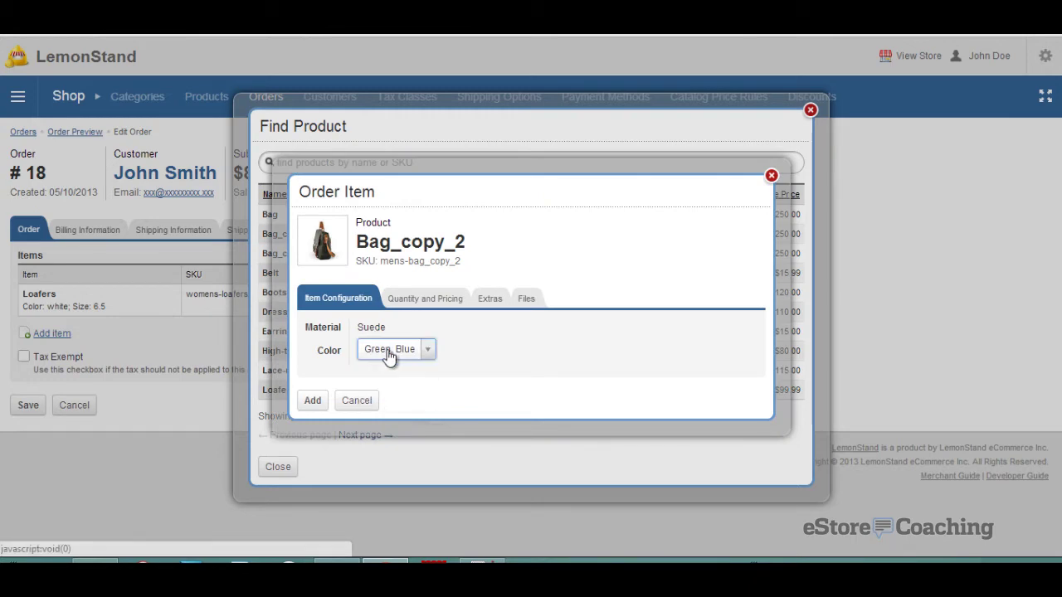
click(421, 305)
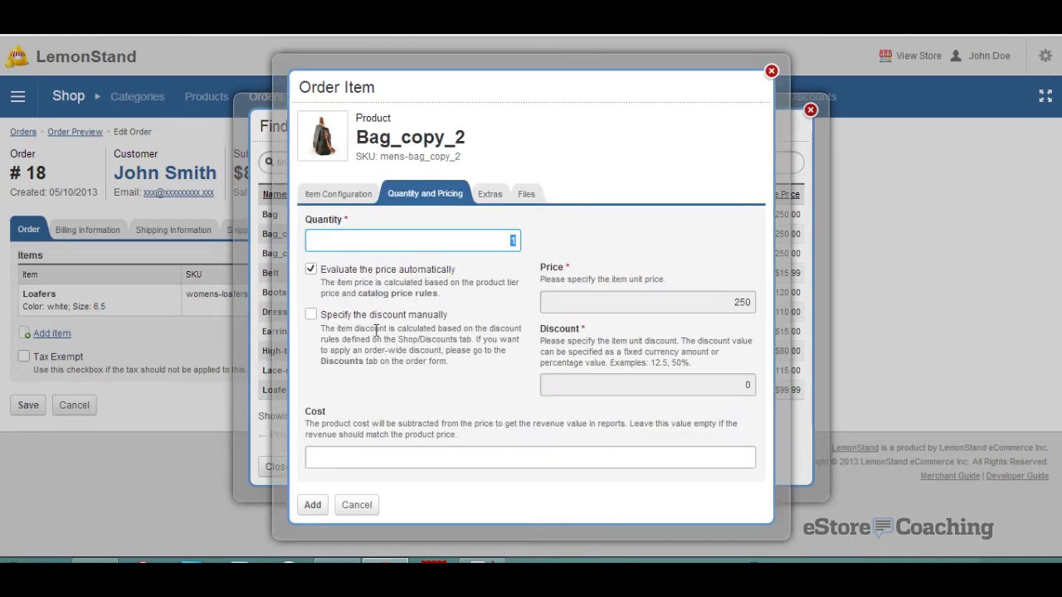
click(312, 502)
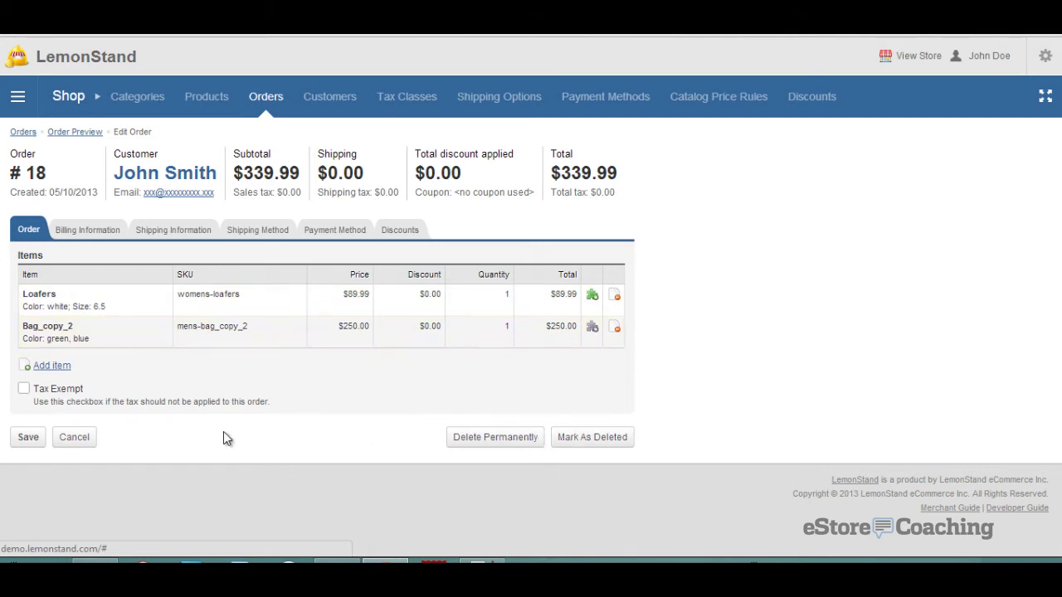
click(28, 438)
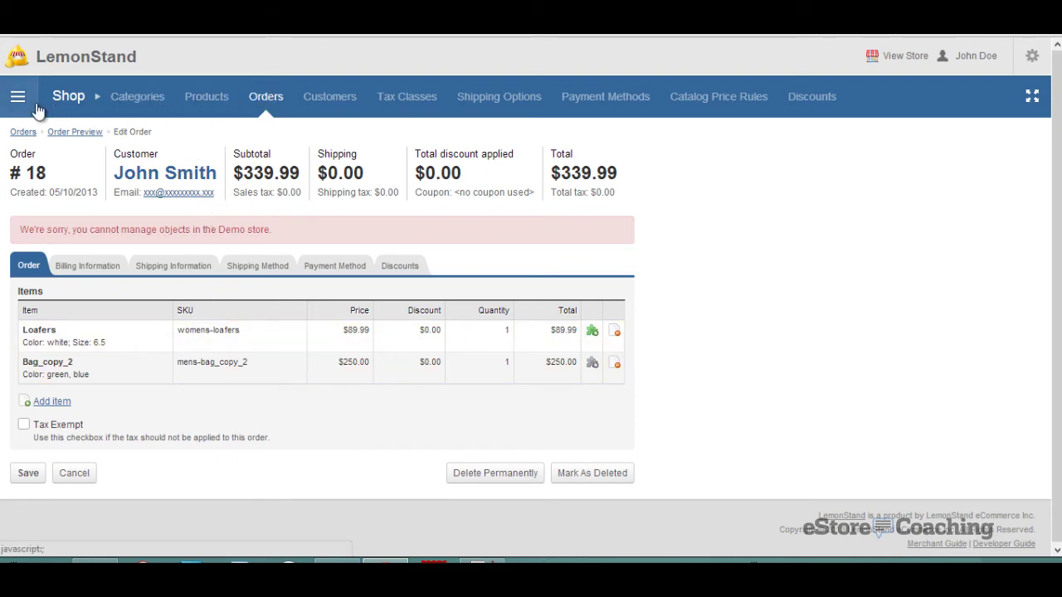
Step: Look over the product categories, then scroll through the 20-product list
click(117, 98)
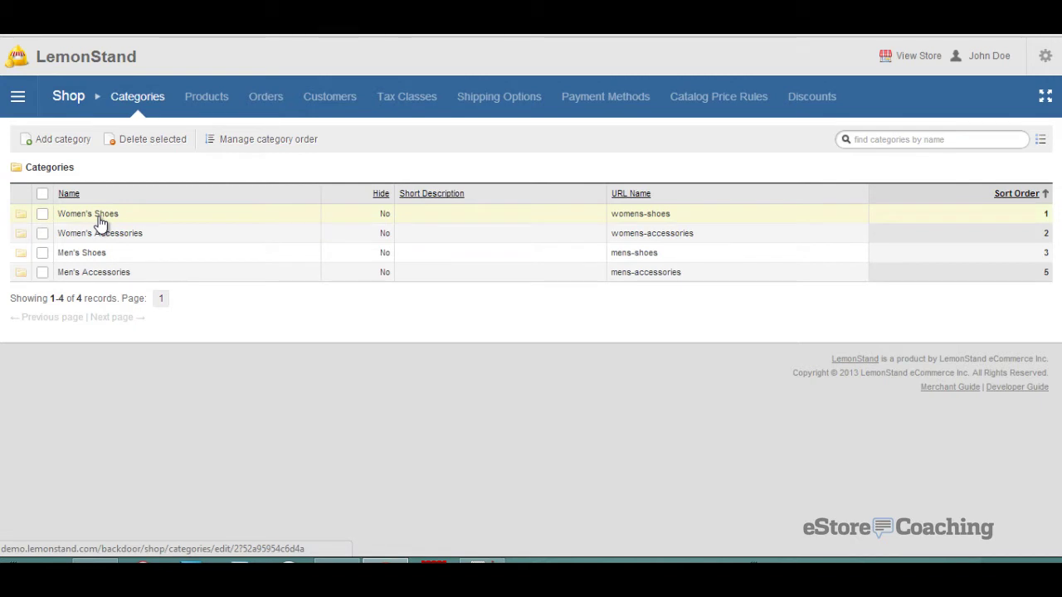
click(213, 101)
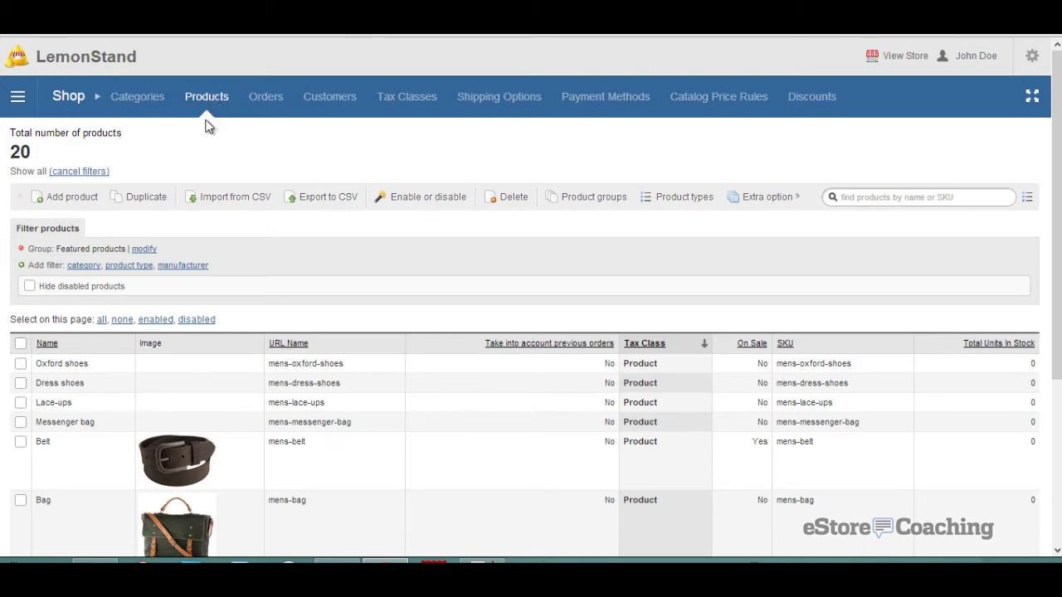
scroll(182, 249, down, 3)
scroll(182, 254, down, 3)
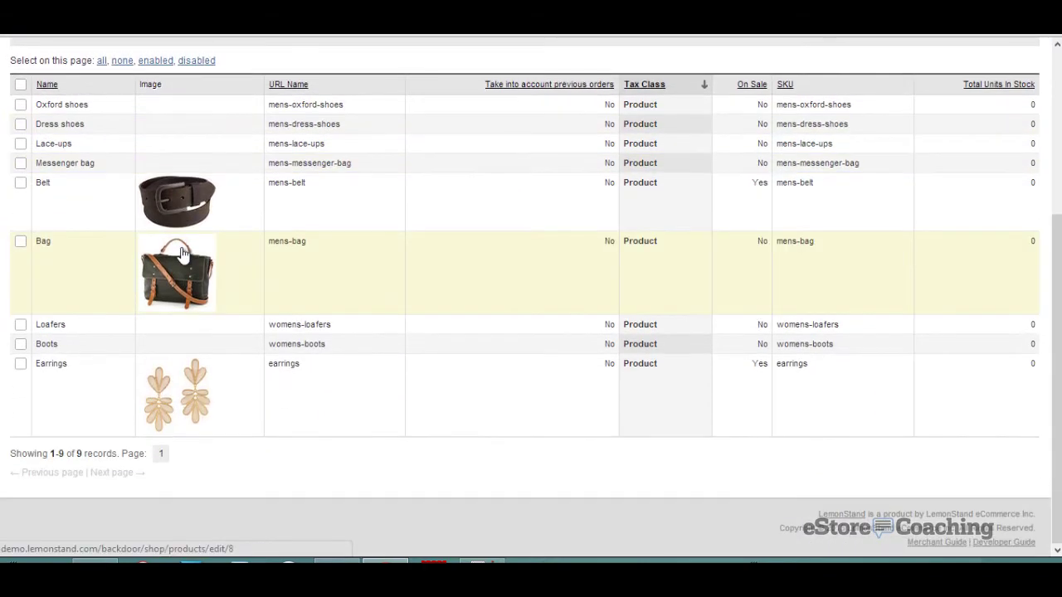
scroll(135, 258, up, 4)
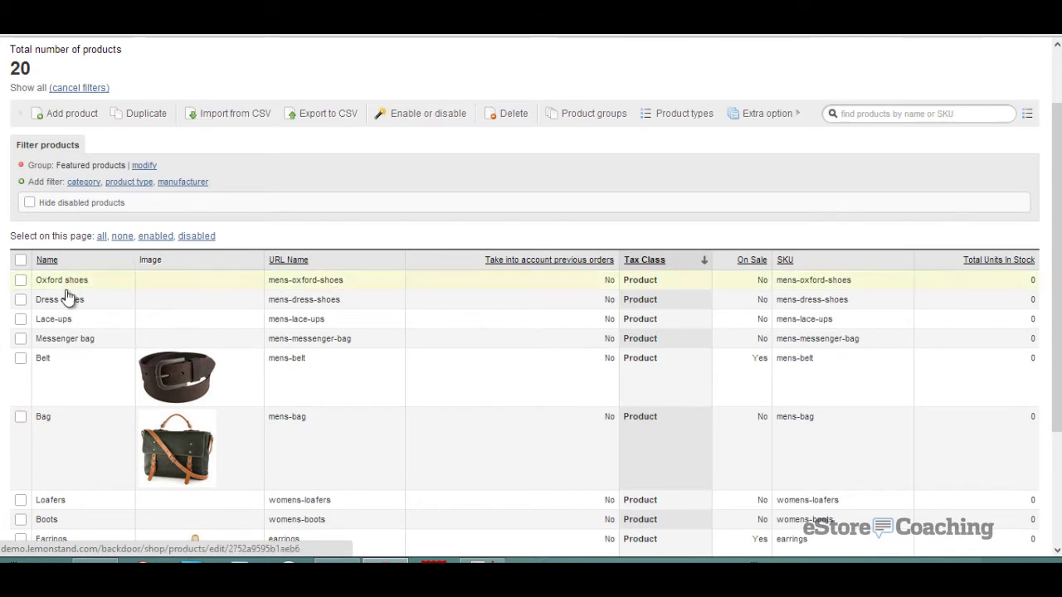
Step: Bring up the Belt's details, scroll its sales statistics, and check its reviews and bundle items
click(50, 362)
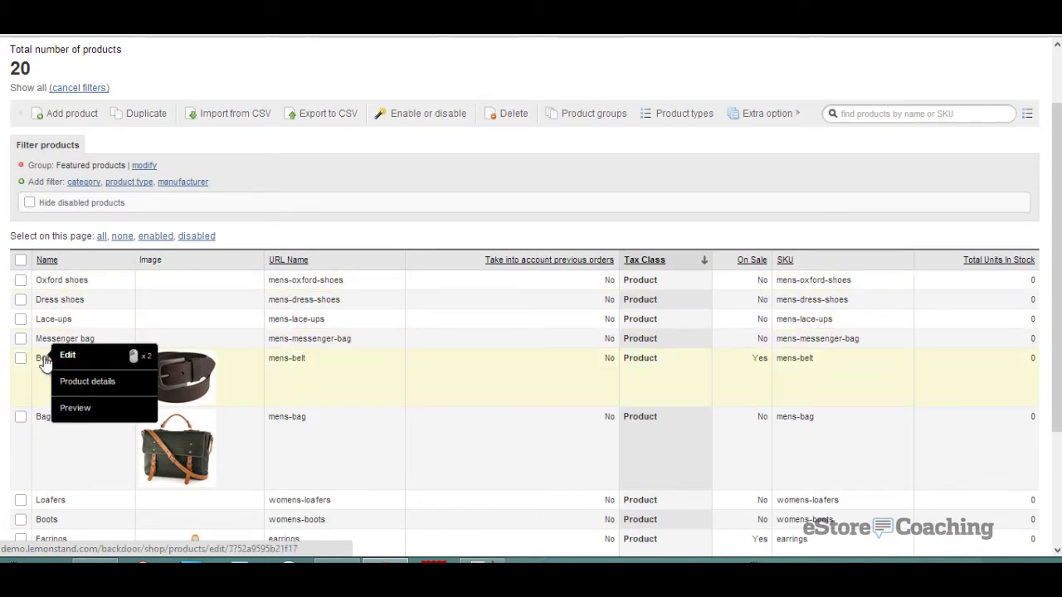
click(87, 383)
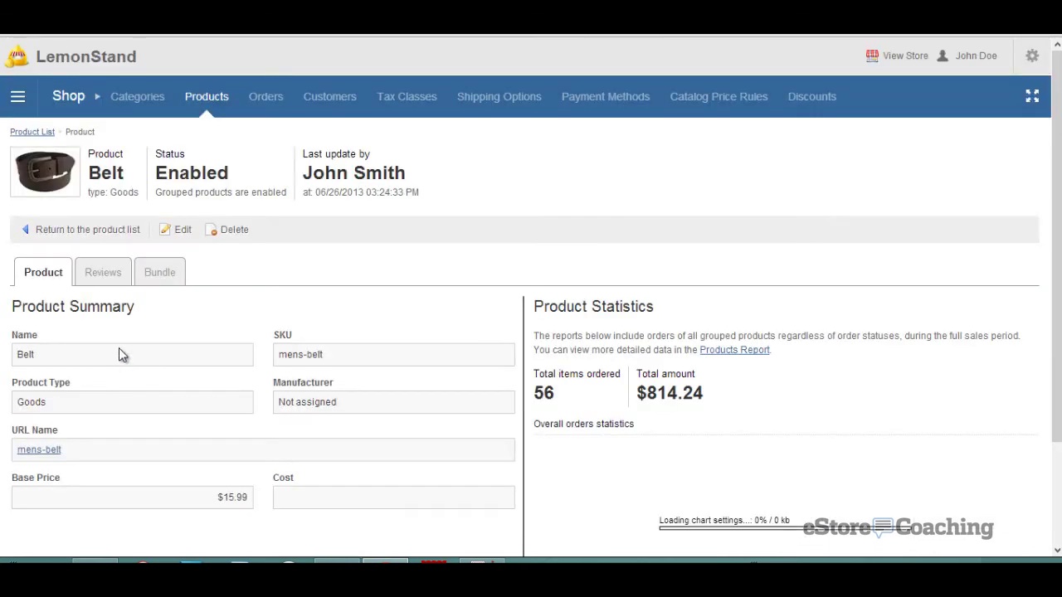
scroll(298, 329, down, 1)
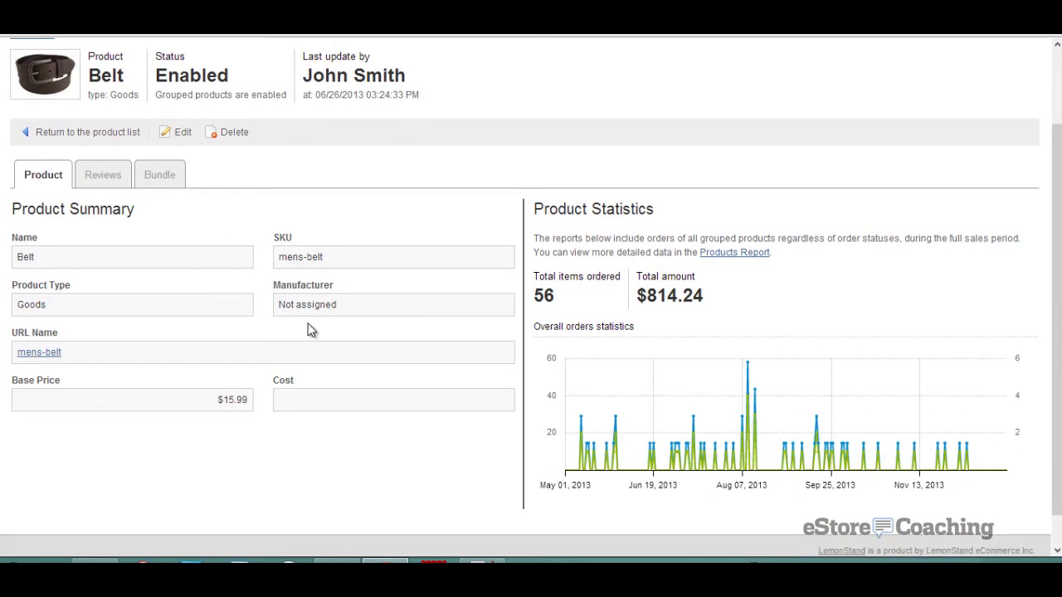
scroll(307, 329, down, 1)
scroll(307, 329, up, 1)
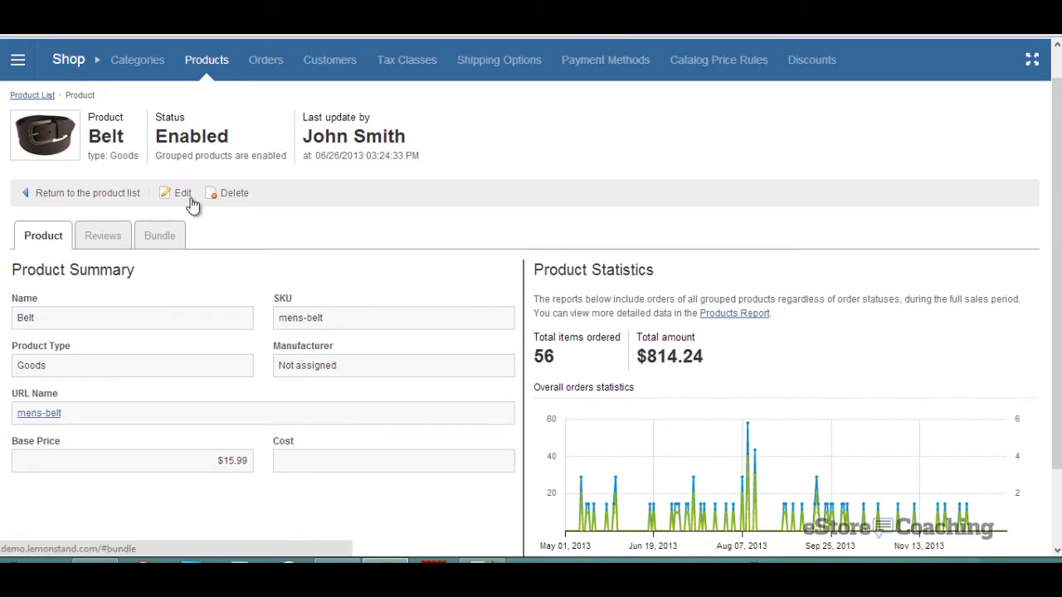
click(120, 244)
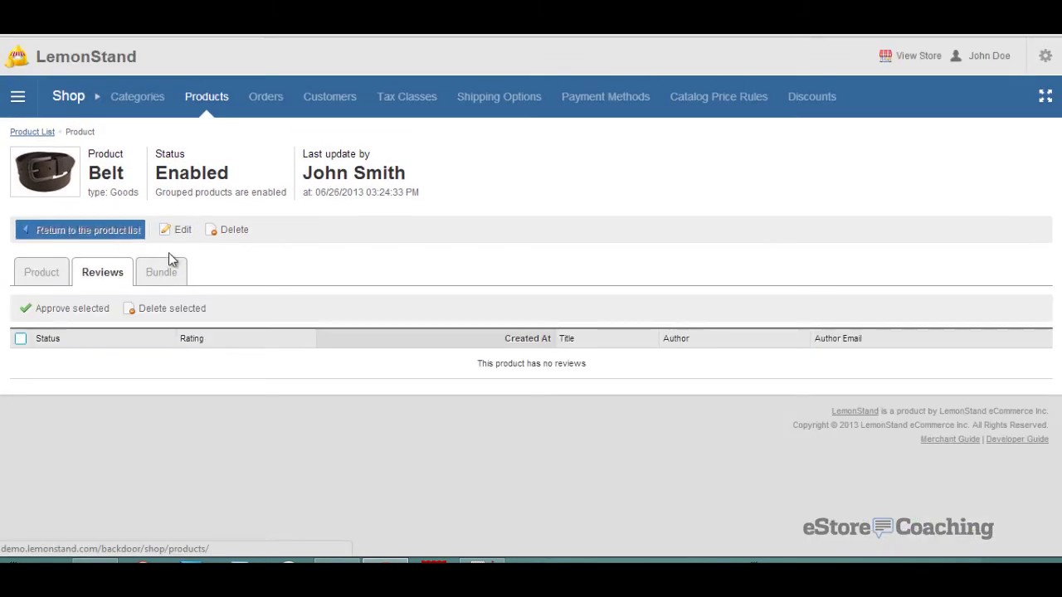
click(166, 277)
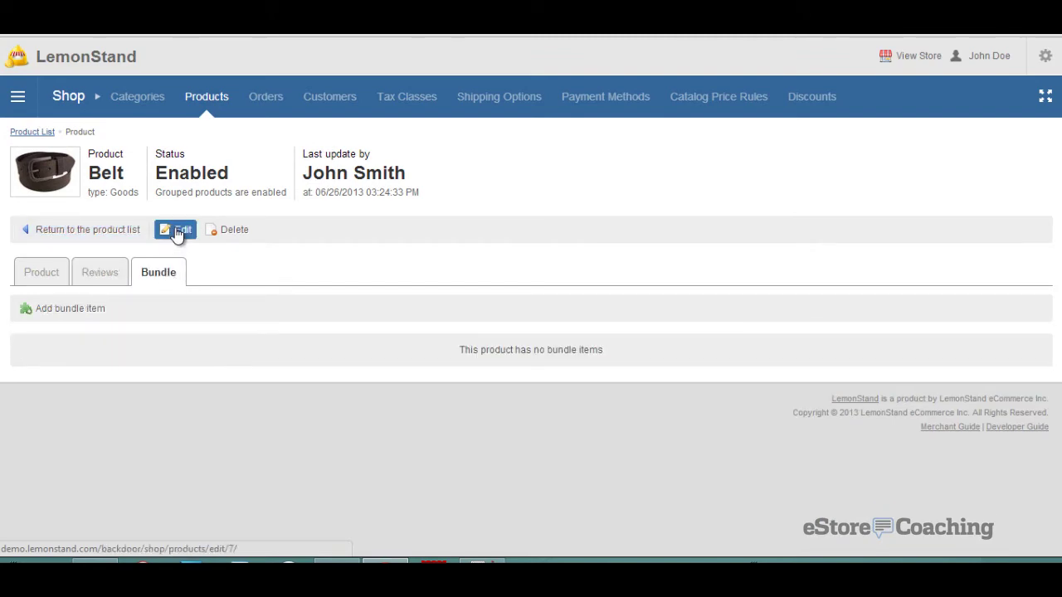
click(173, 233)
scroll(174, 232, down, 1)
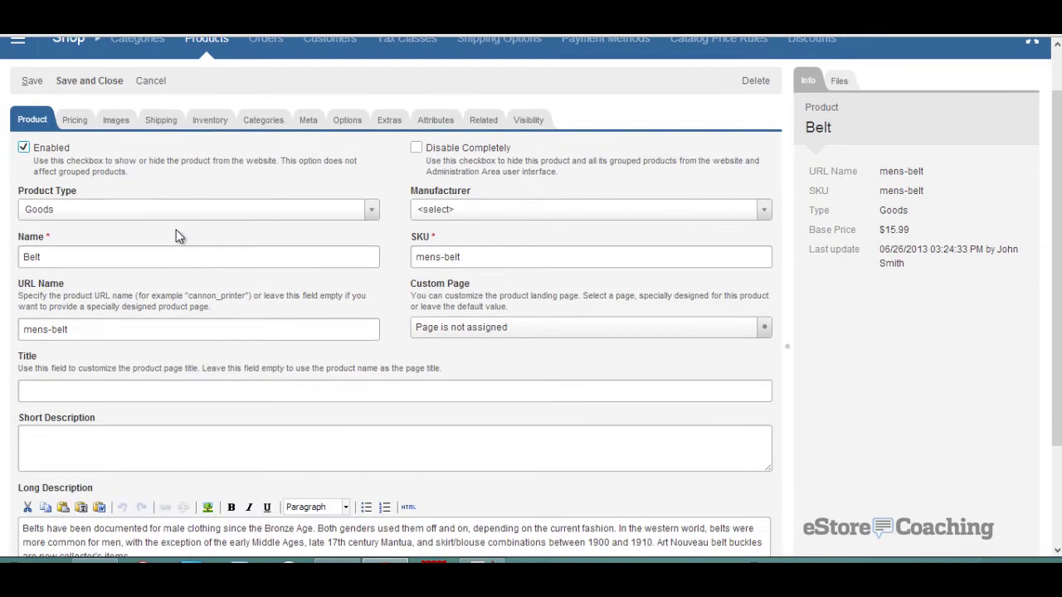
click(213, 213)
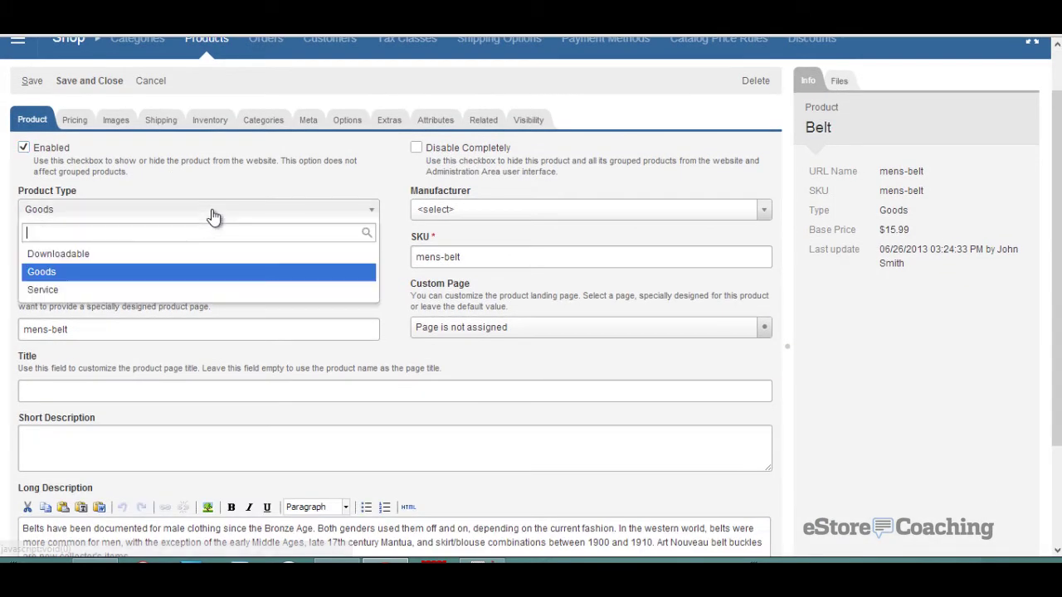
click(272, 180)
click(481, 215)
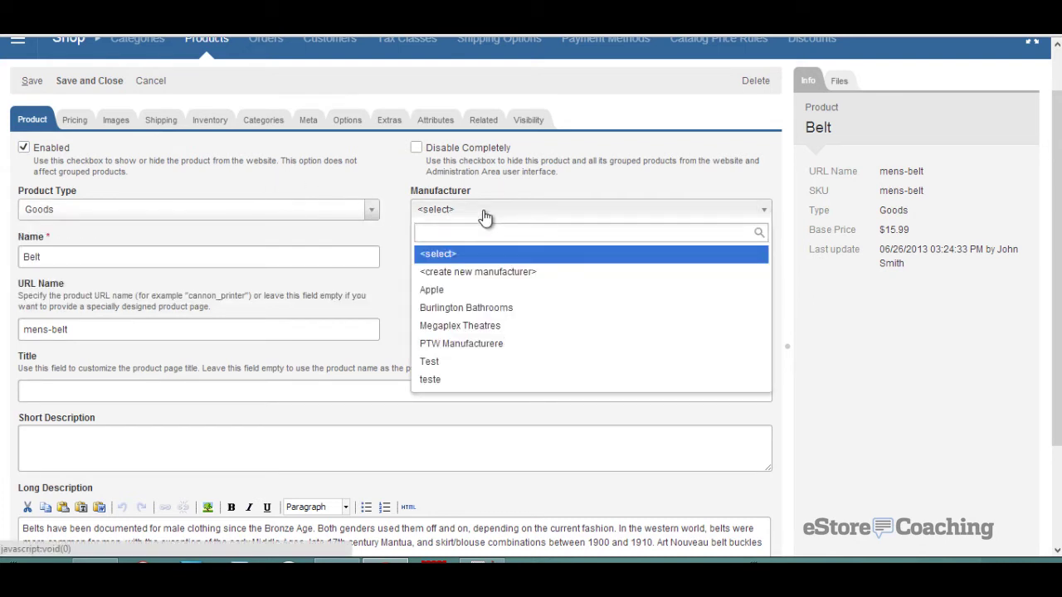
click(485, 216)
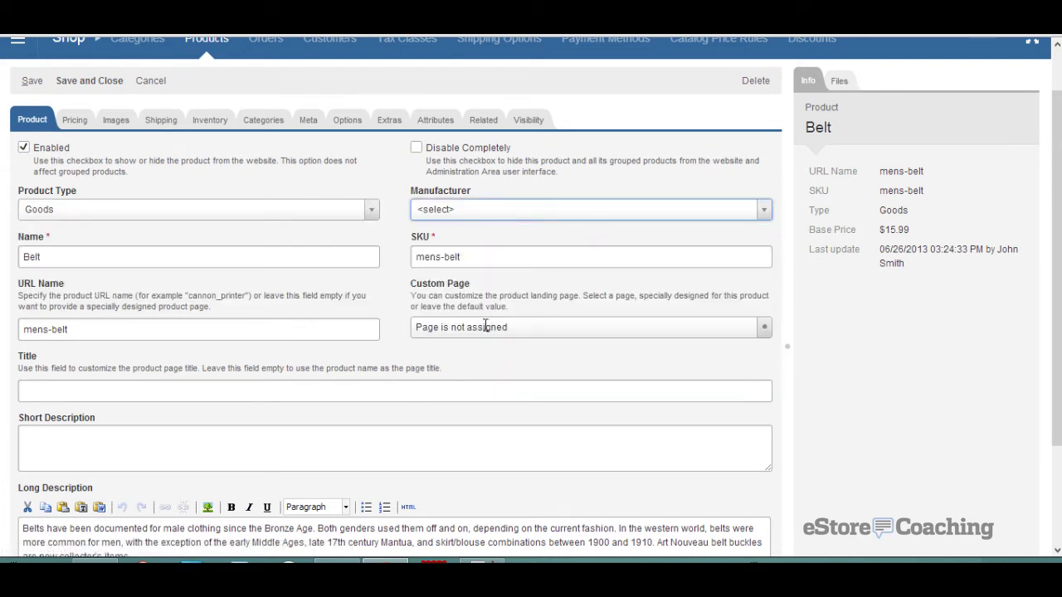
scroll(465, 331, down, 1)
scroll(448, 342, down, 2)
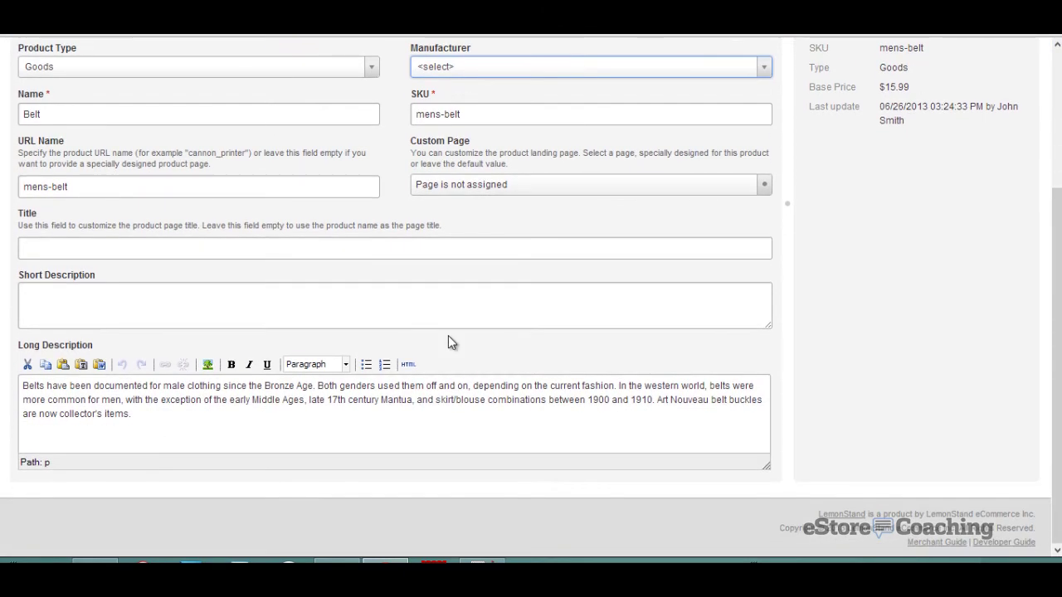
scroll(448, 335, up, 4)
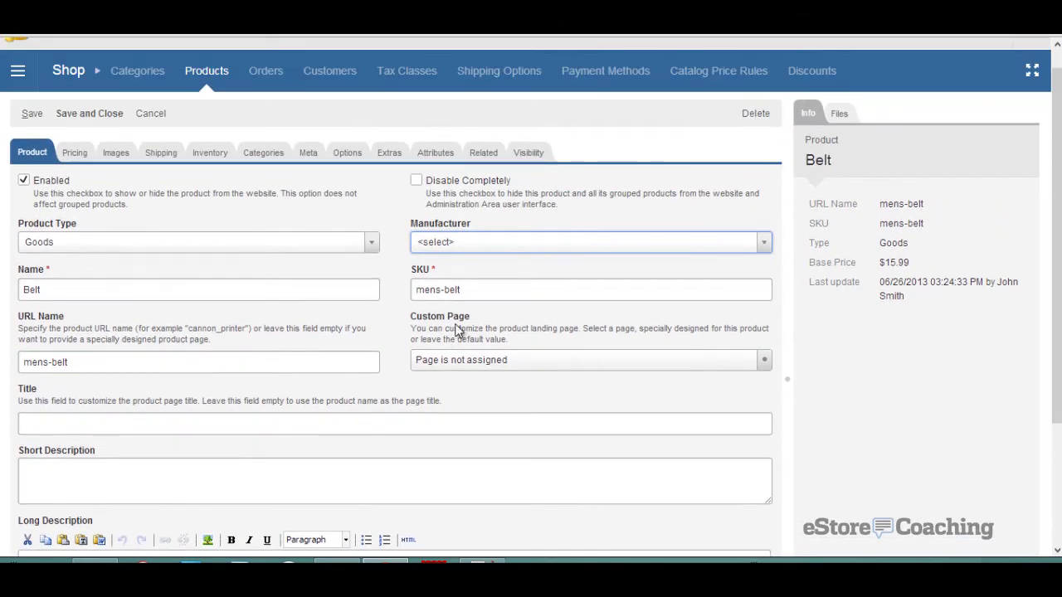
Step: Show the Belt's pricing settings and look over its 14.99 sale price
click(75, 153)
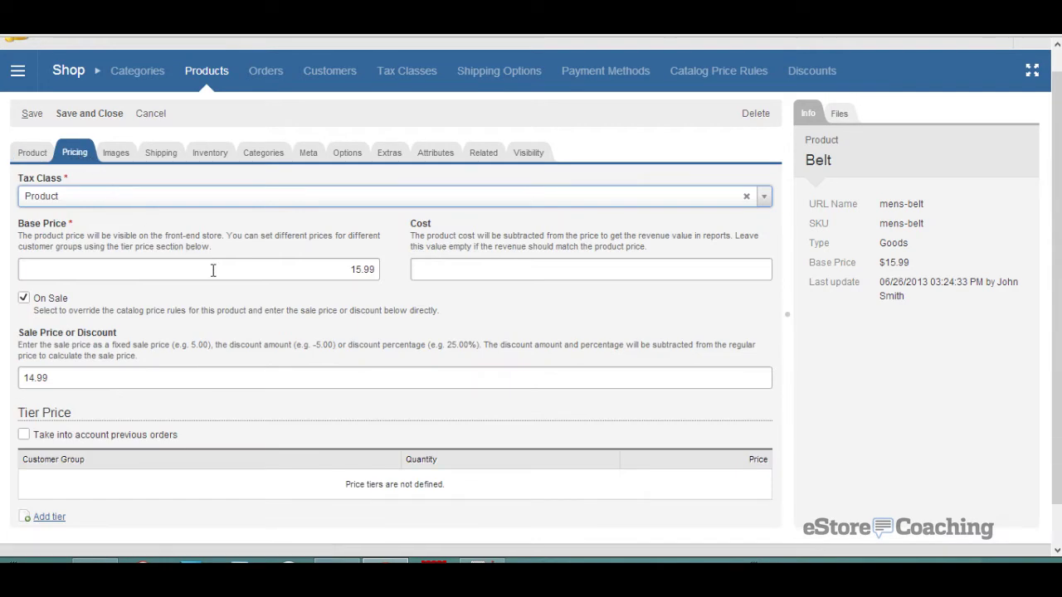
click(535, 343)
scroll(535, 343, down, 1)
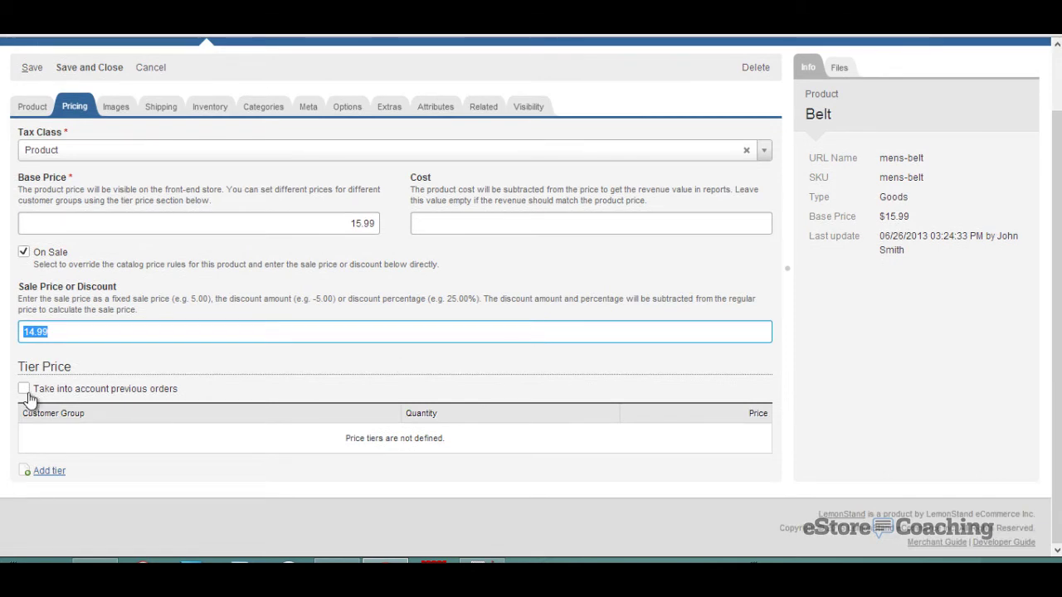
Step: Try adding an Any customer price tier of 3 for quantity 2, cancelling after the demo refusal
click(43, 471)
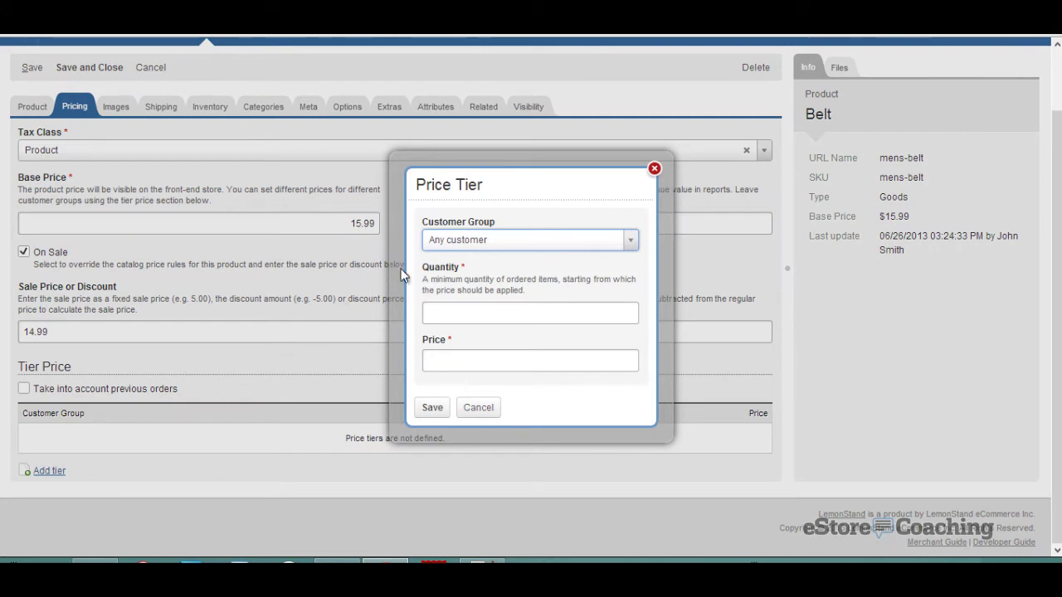
click(459, 249)
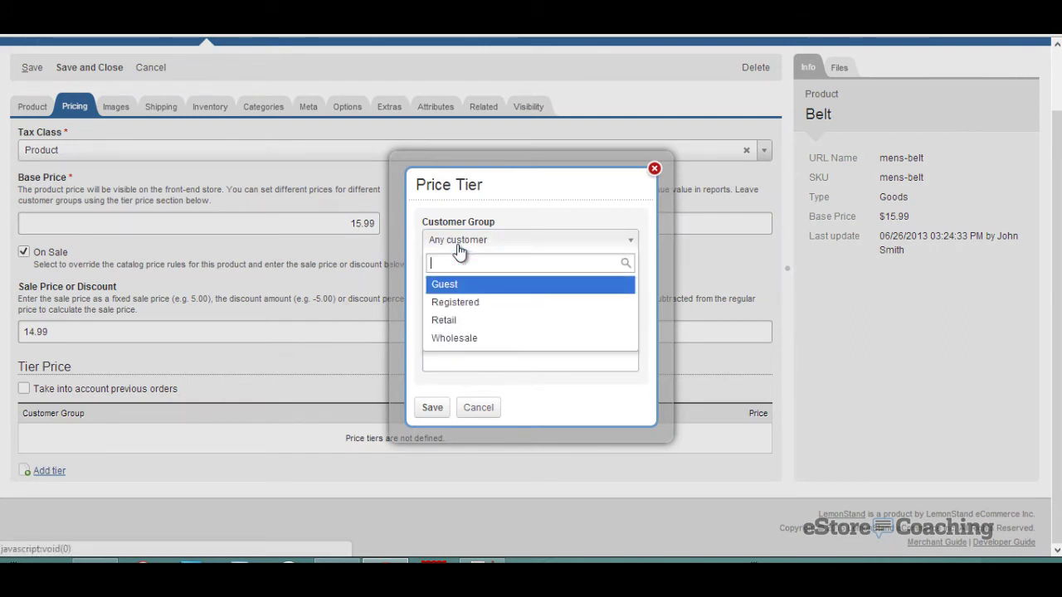
click(459, 249)
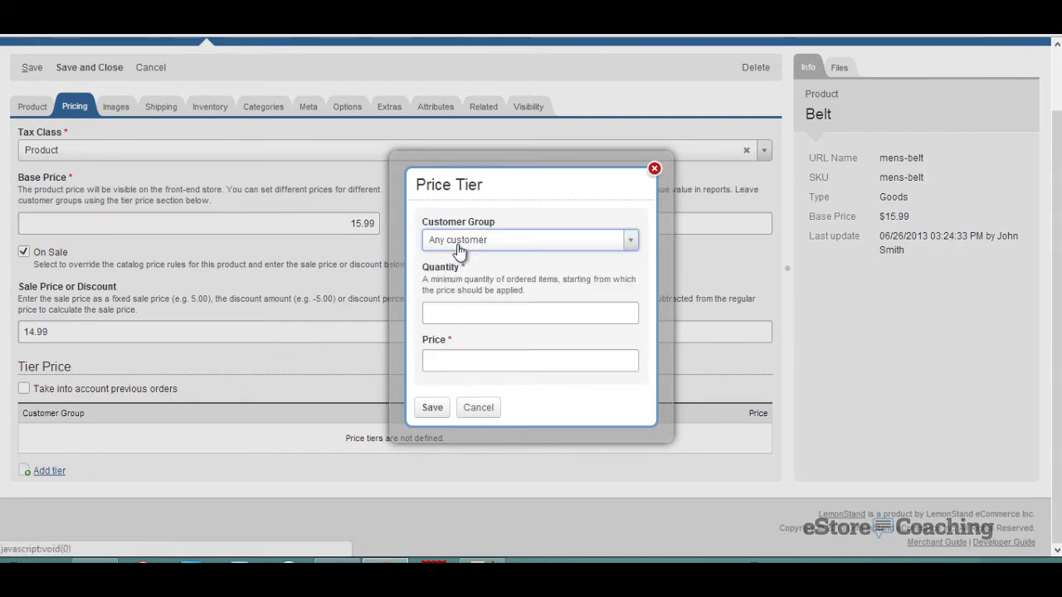
click(458, 314)
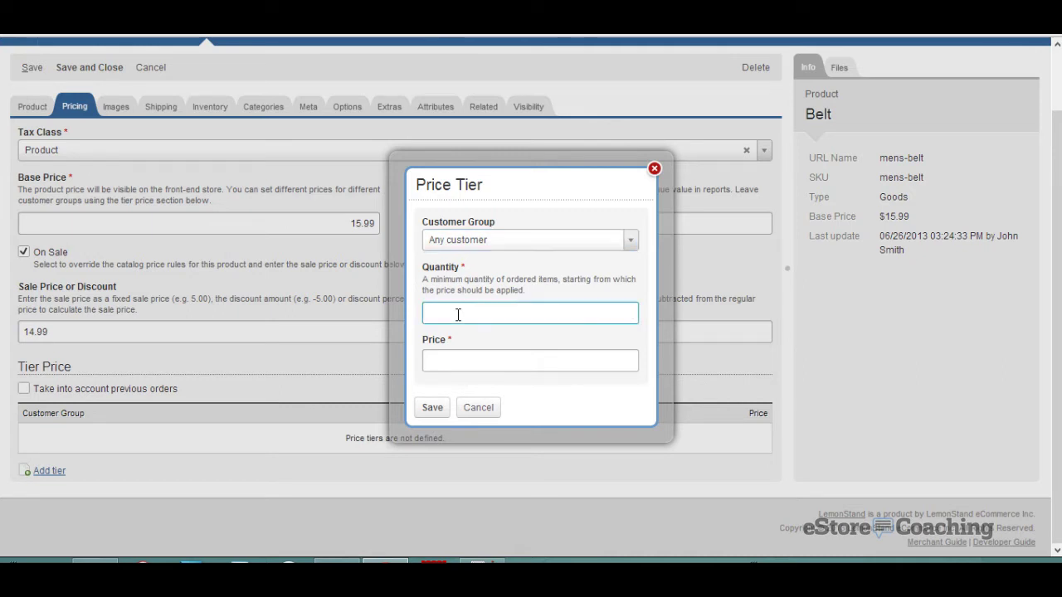
text(2)
click(473, 365)
text(3)
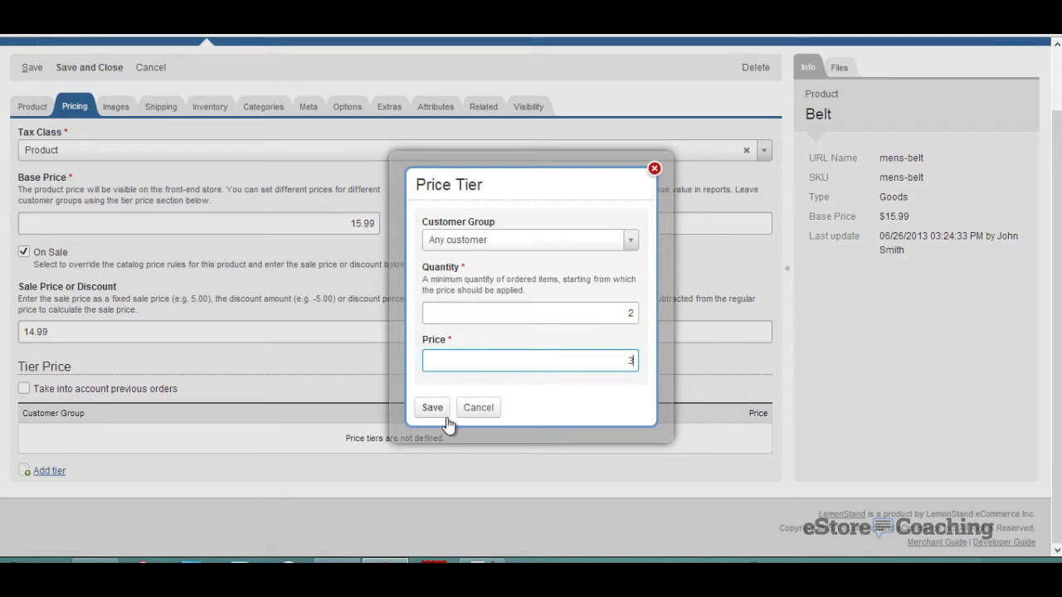
click(432, 409)
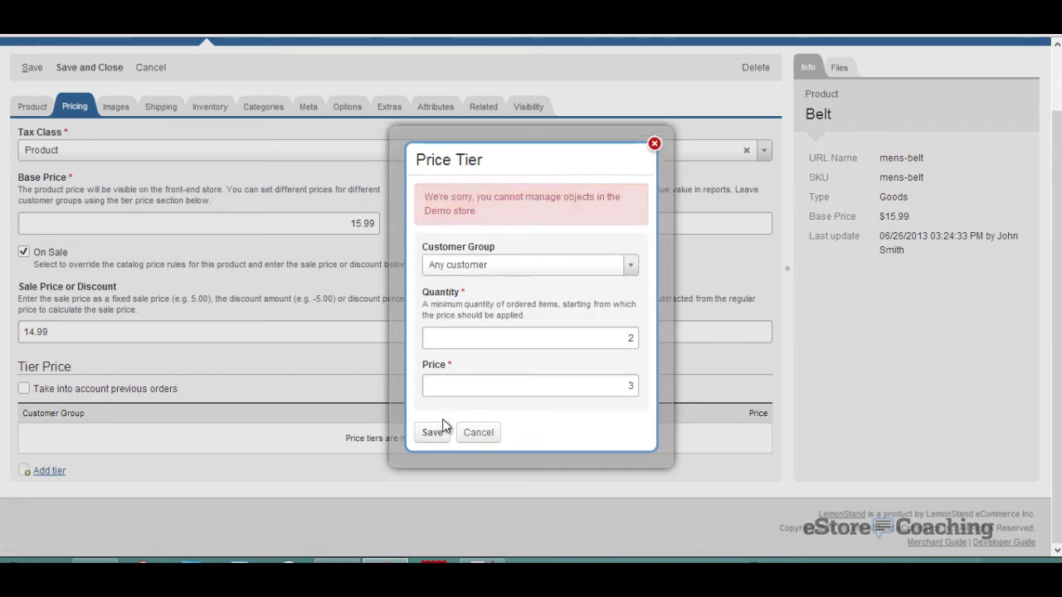
click(478, 432)
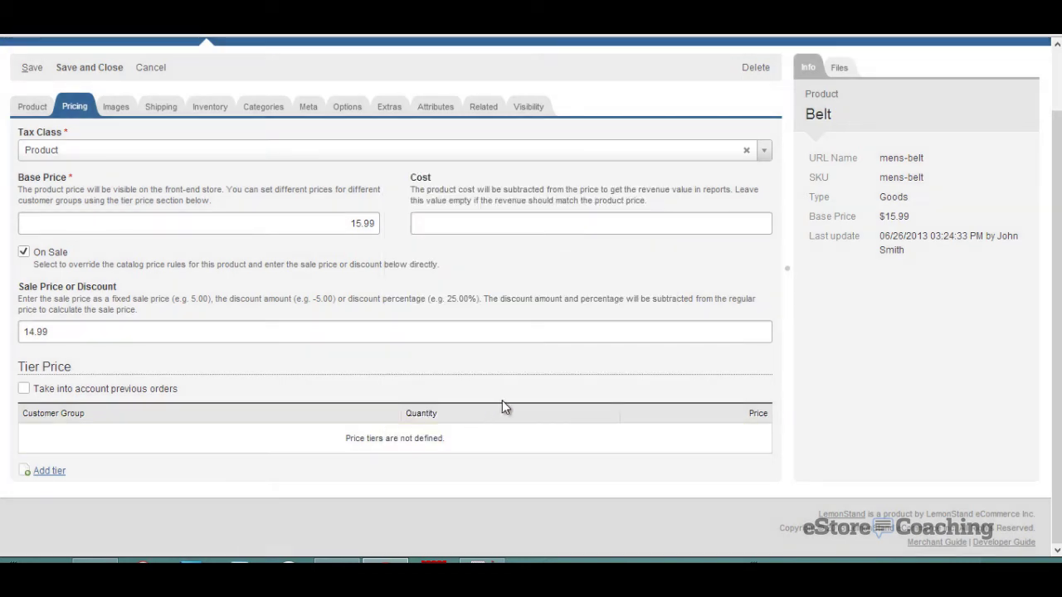
scroll(502, 399, up, 1)
Step: Browse the Belt's images, shipping, inventory, categories, meta, options, extras, attributes, related and visibility, then cancel
click(116, 183)
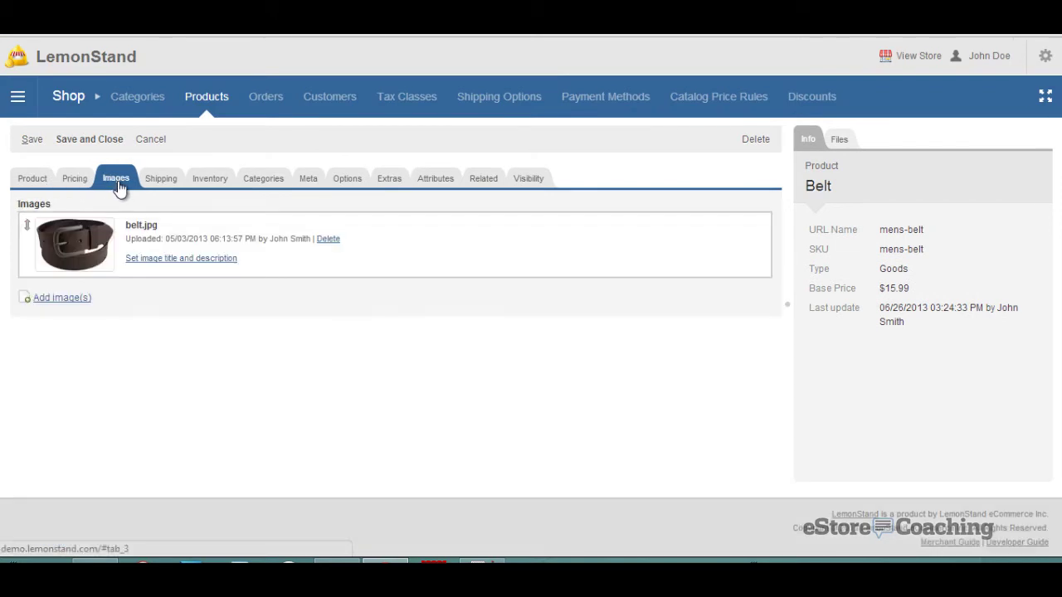
click(162, 182)
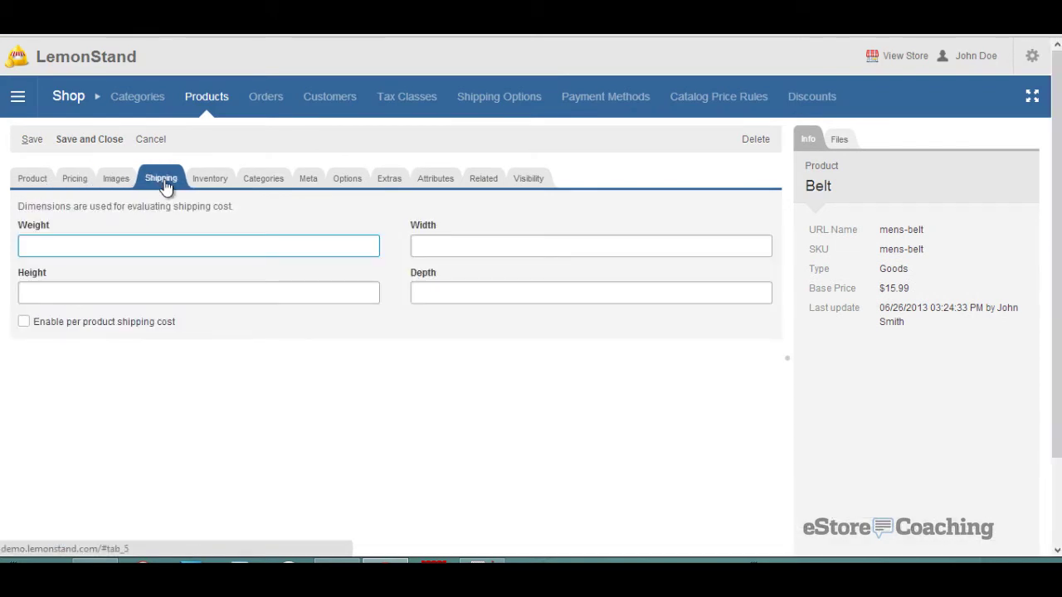
click(217, 185)
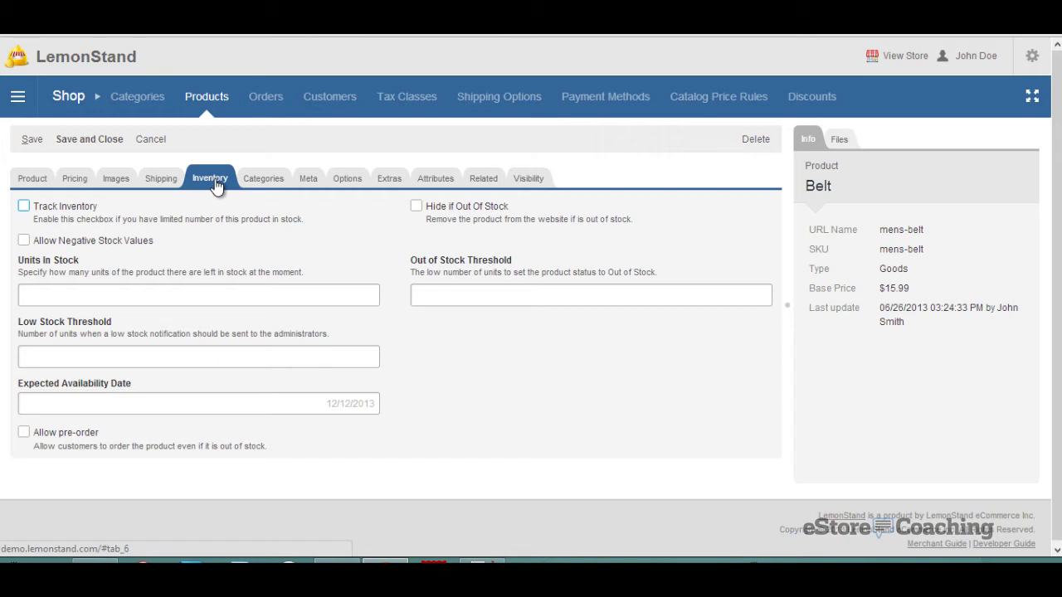
click(269, 184)
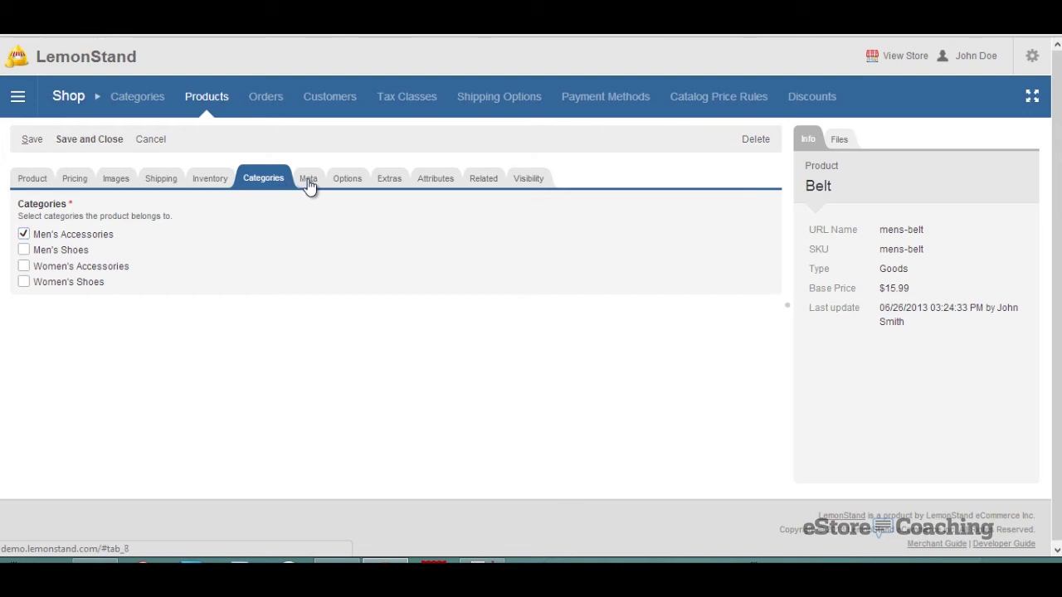
click(308, 184)
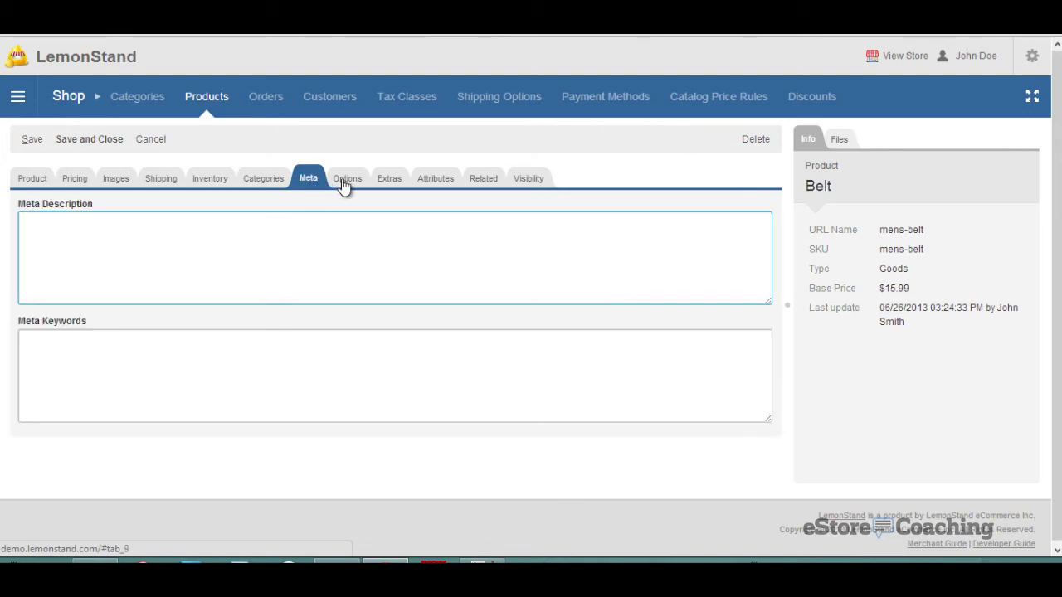
click(345, 184)
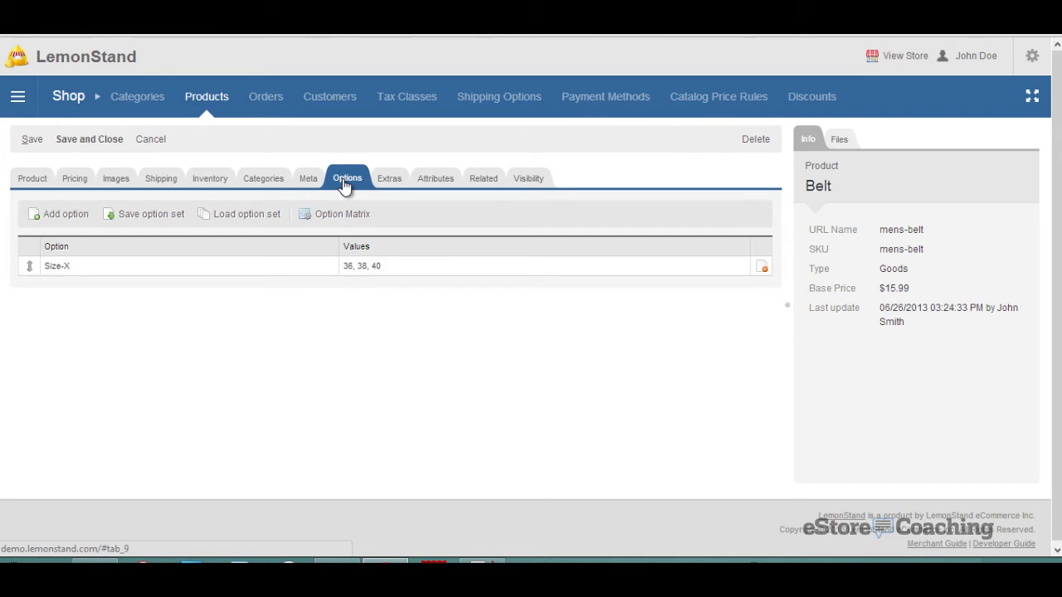
click(383, 186)
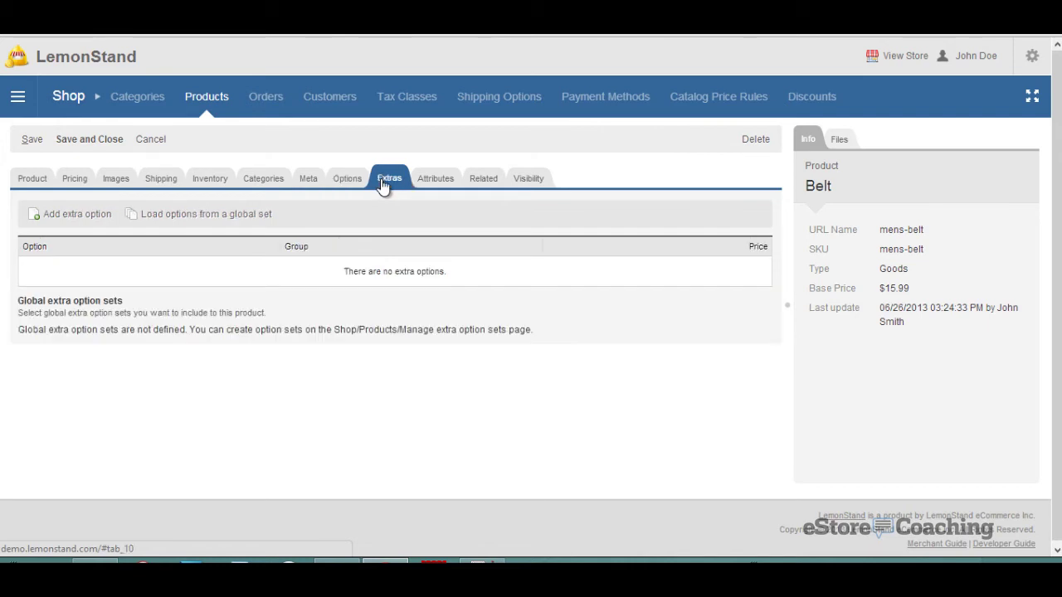
click(431, 187)
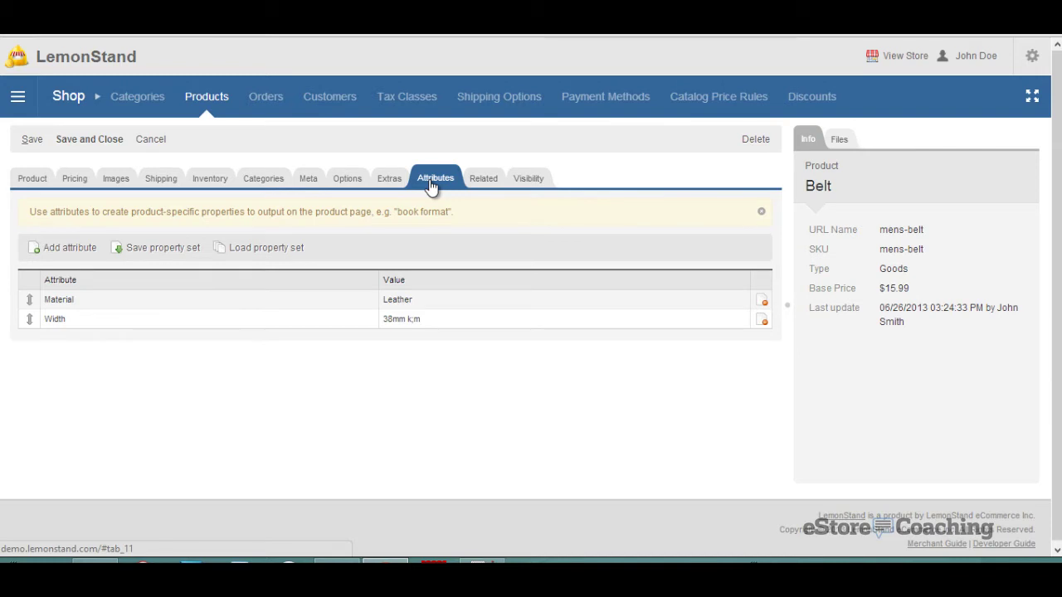
click(489, 182)
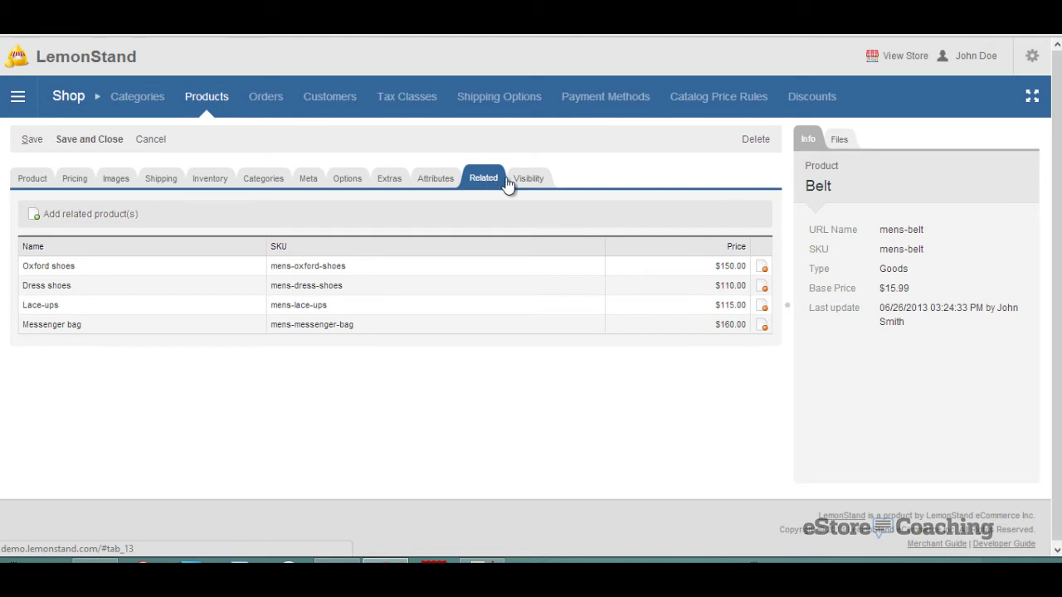
click(525, 182)
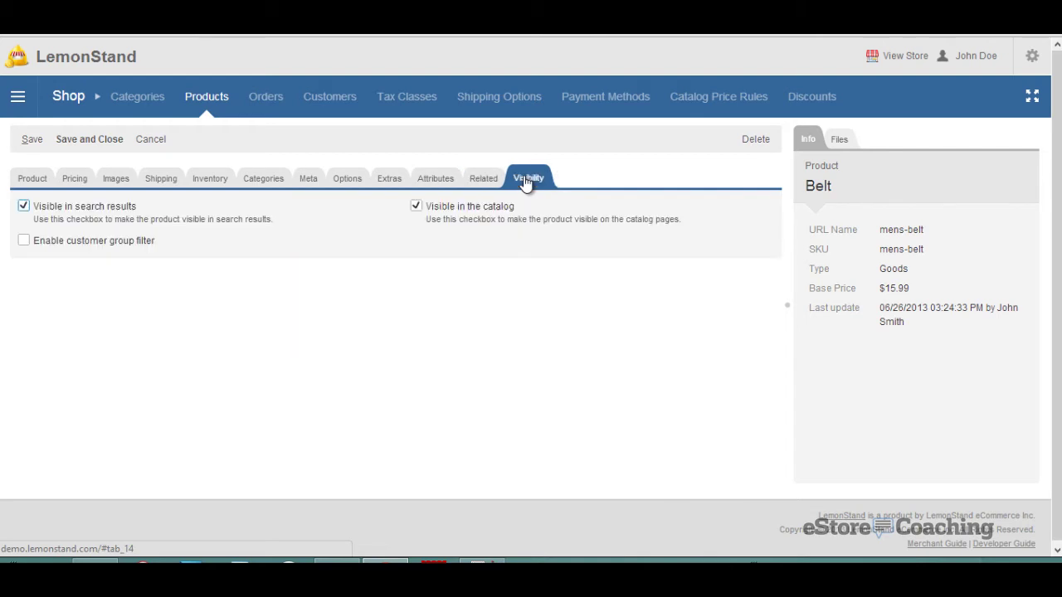
click(159, 139)
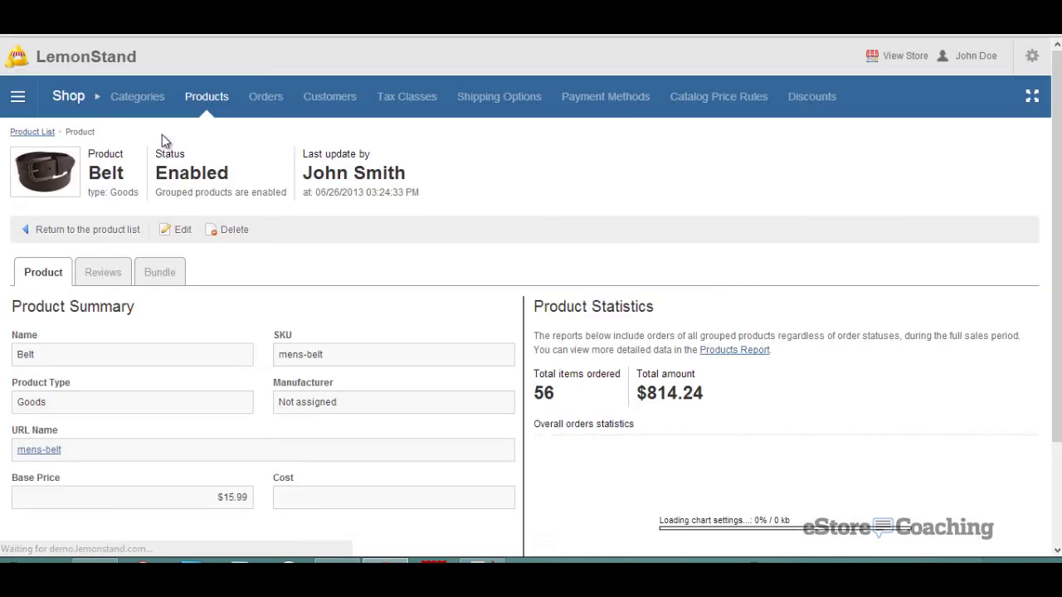
Step: Export the full product list to CSV and view the downloaded products (5).csv in Excel
click(34, 132)
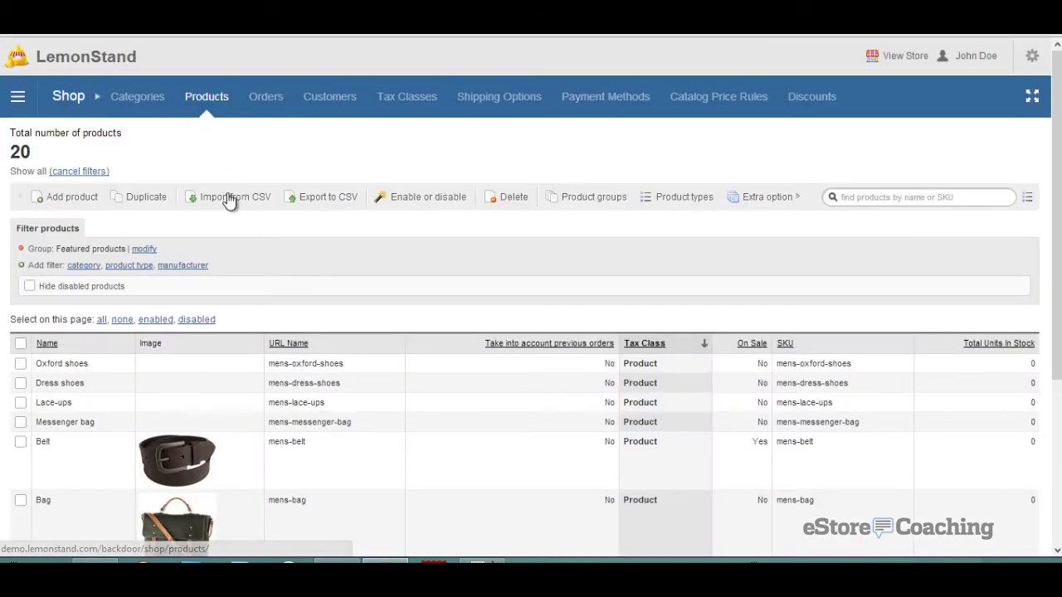
click(306, 197)
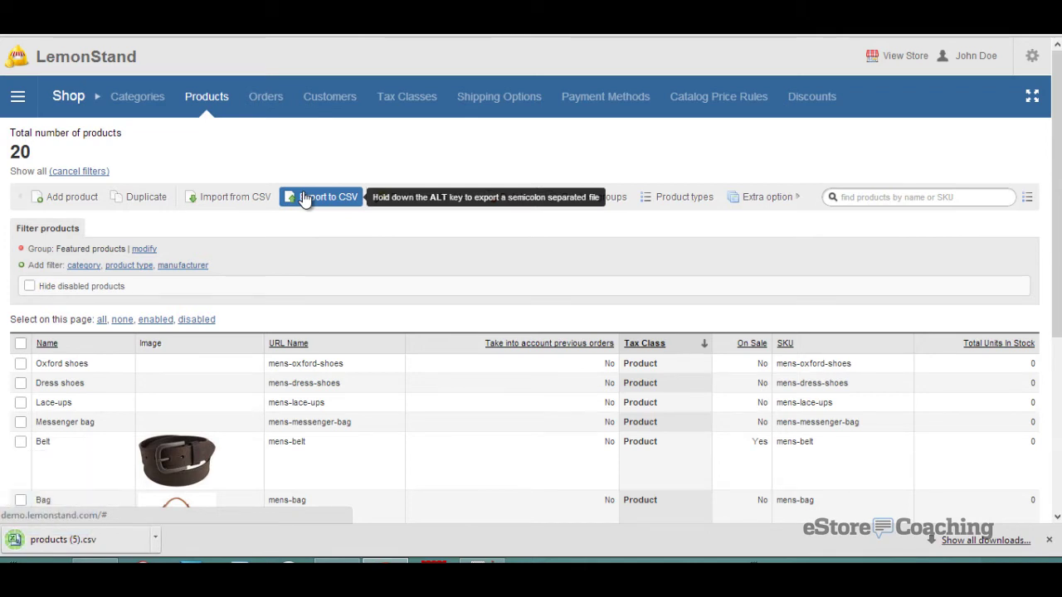
click(138, 541)
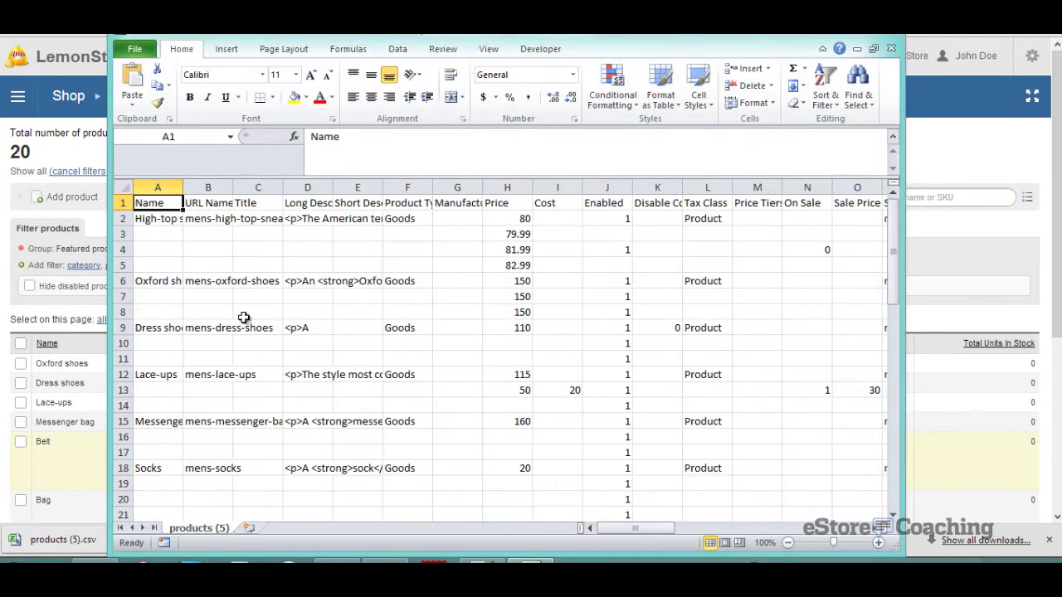
Step: Maximize the exported products CSV and widen columns A and B to read product names and URLs
double_click(390, 37)
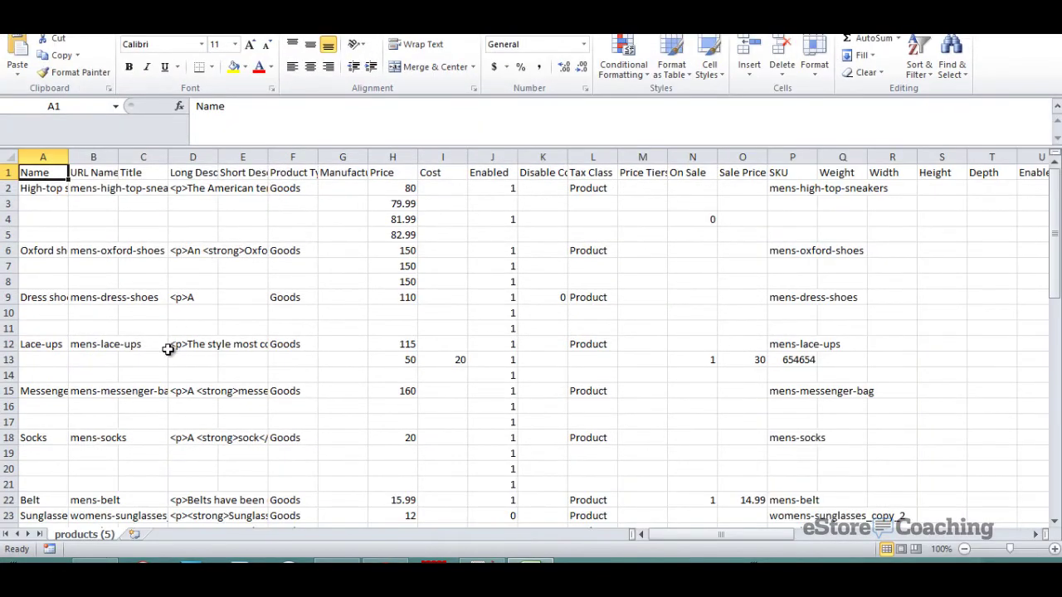
double_click(117, 157)
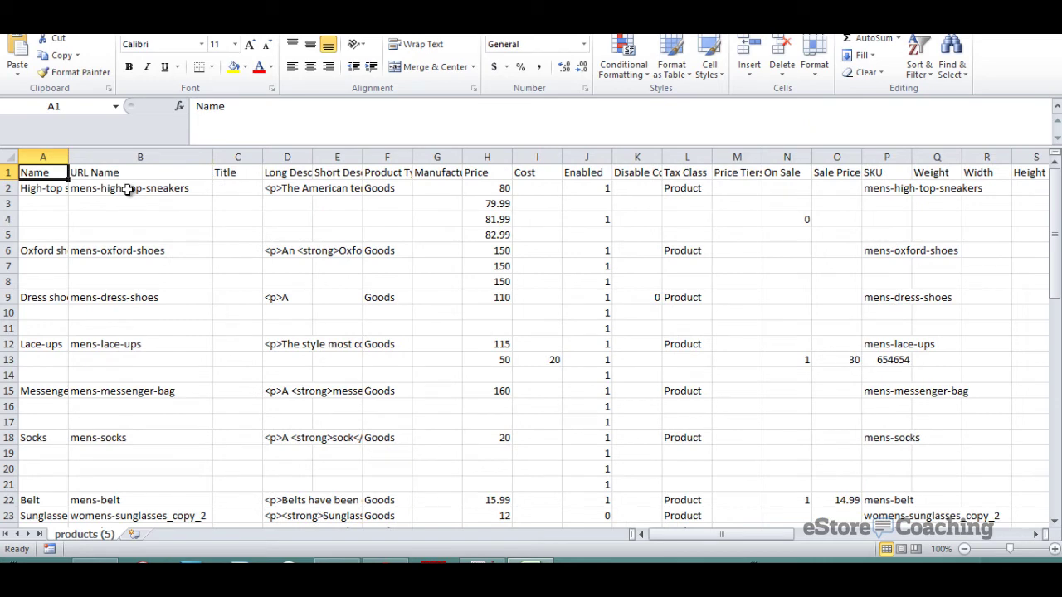
double_click(68, 156)
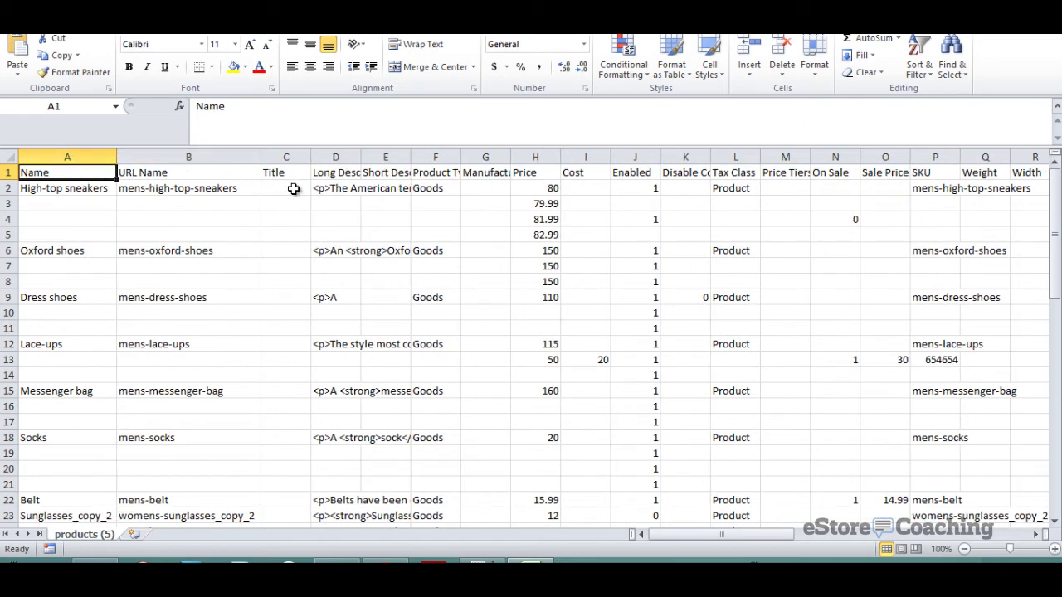
click(354, 172)
click(347, 190)
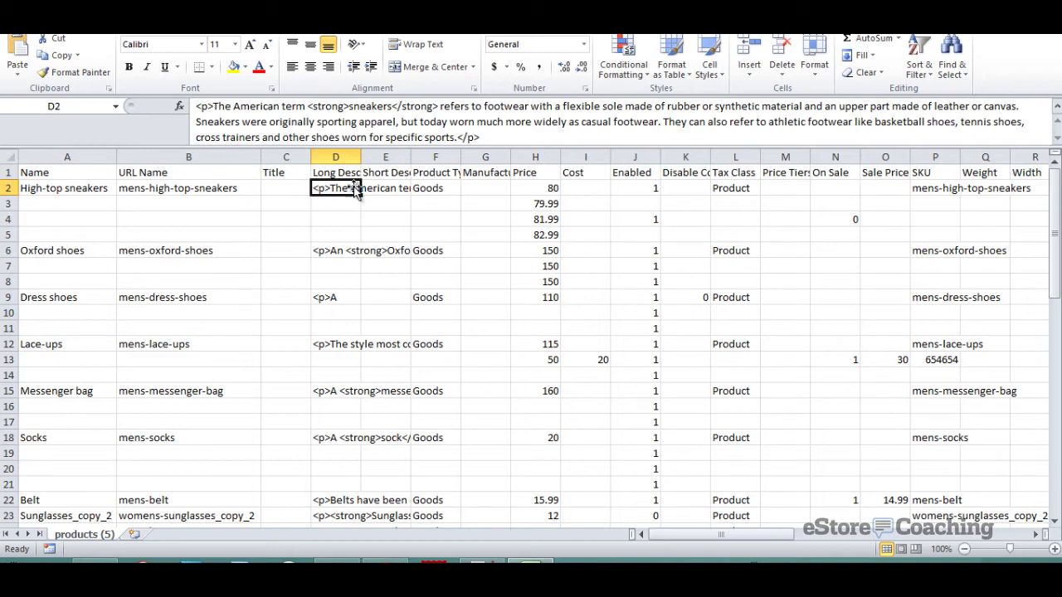
click(374, 173)
click(431, 172)
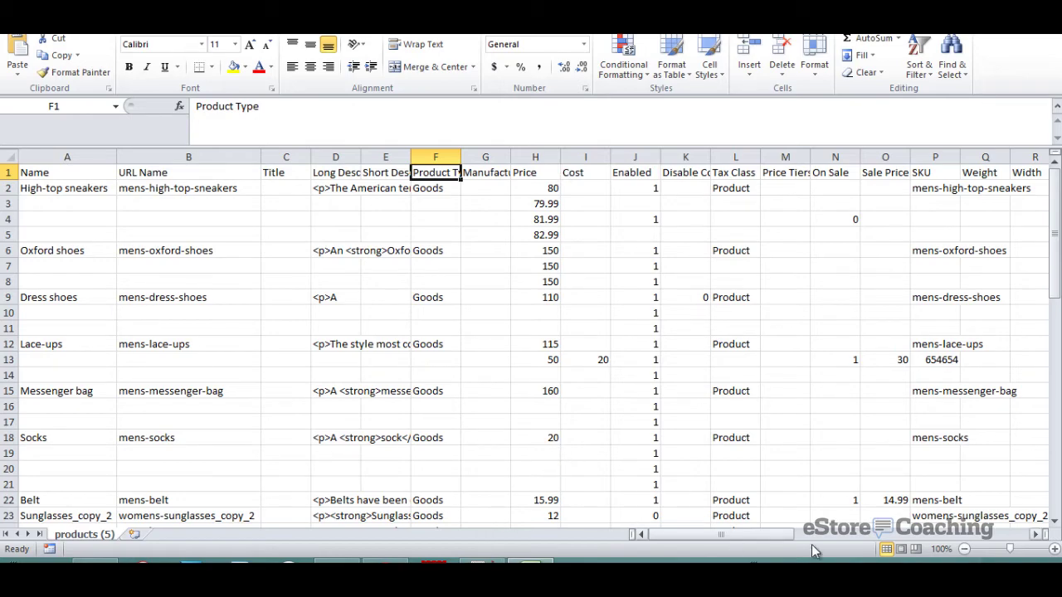
Step: Scroll right through the remaining columns to review categories, colour options and price tiers
double_click(1038, 535)
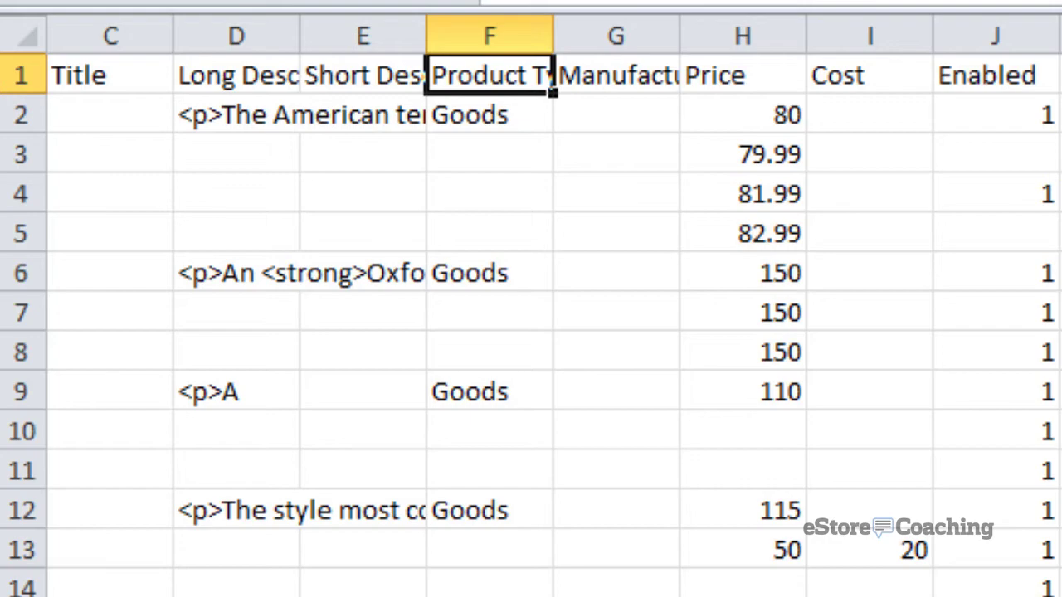
scroll(554, 306, right, 3)
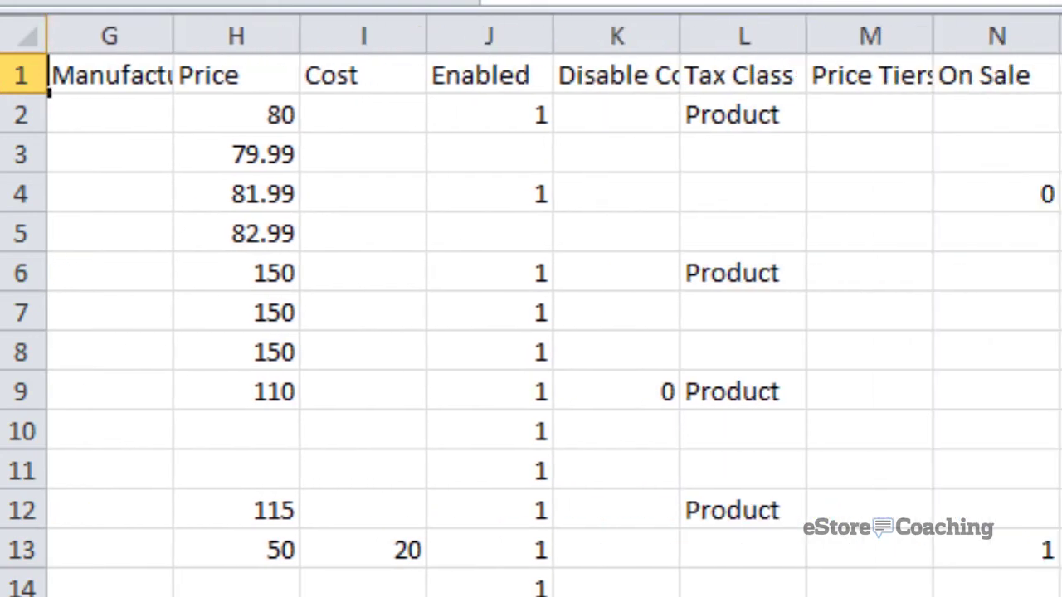
scroll(555, 305, right, 4)
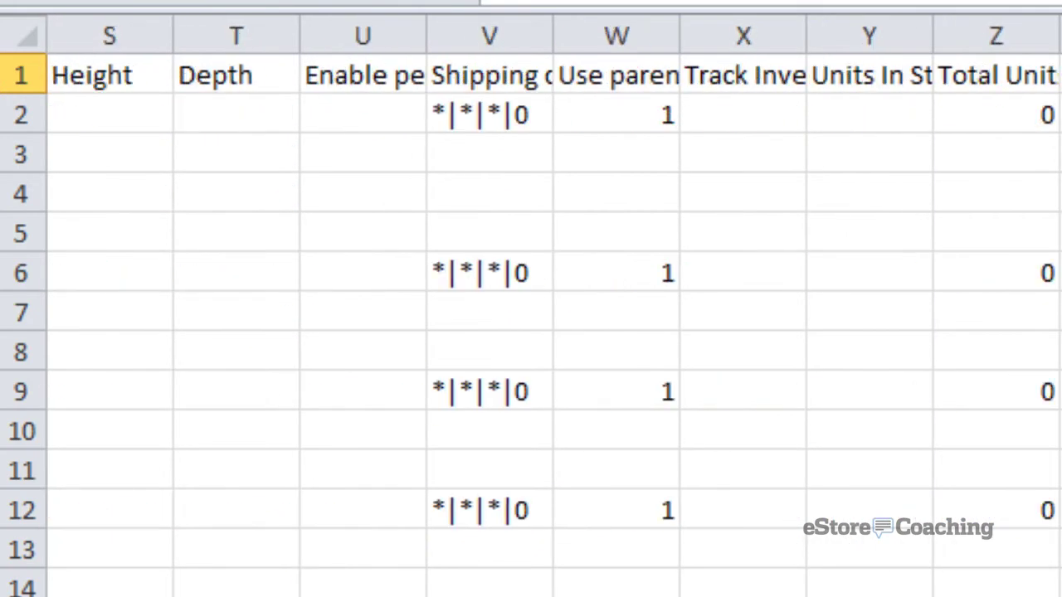
scroll(554, 305, right, 2)
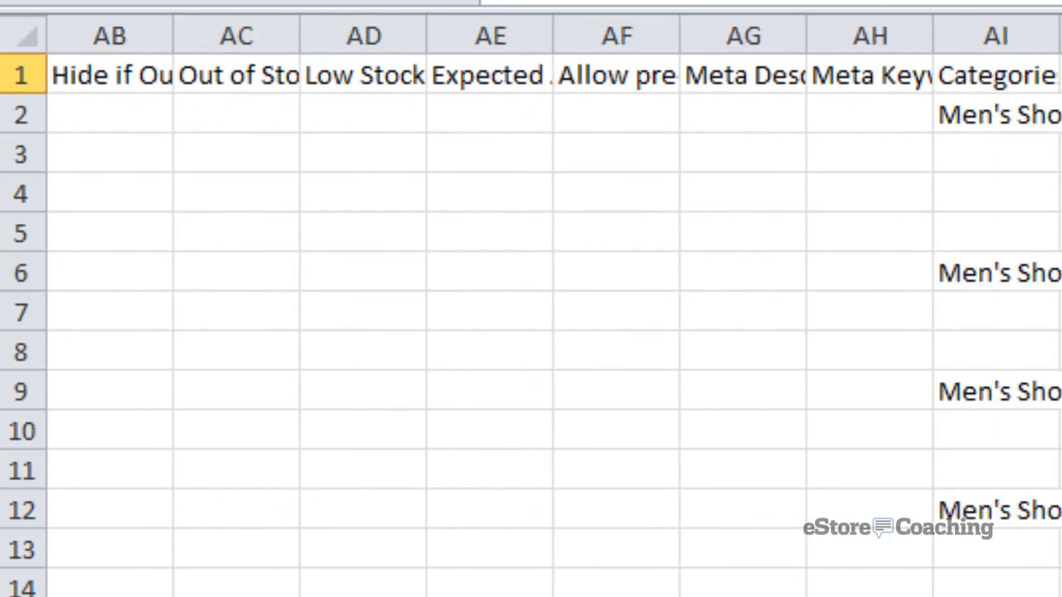
scroll(554, 305, right, 2)
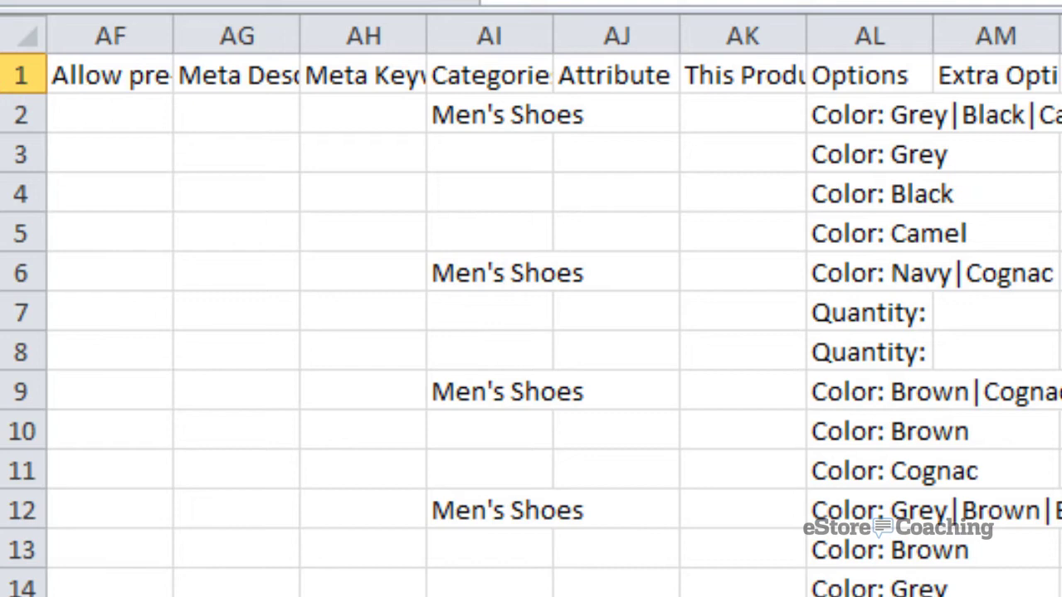
scroll(531, 299, right, 2)
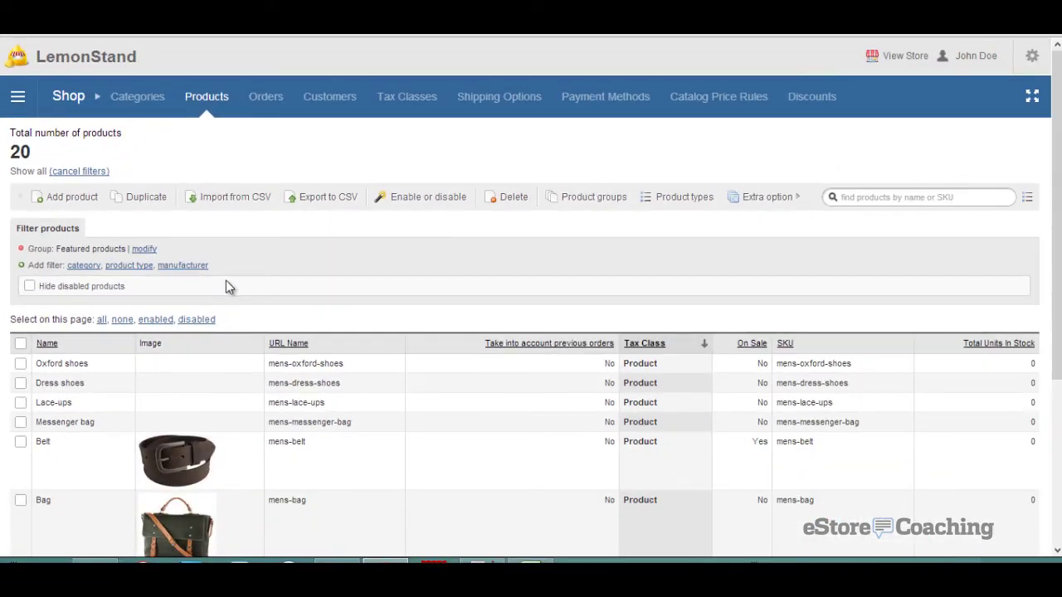
Step: Upload the product CSV file on the Import from CSV page
click(233, 197)
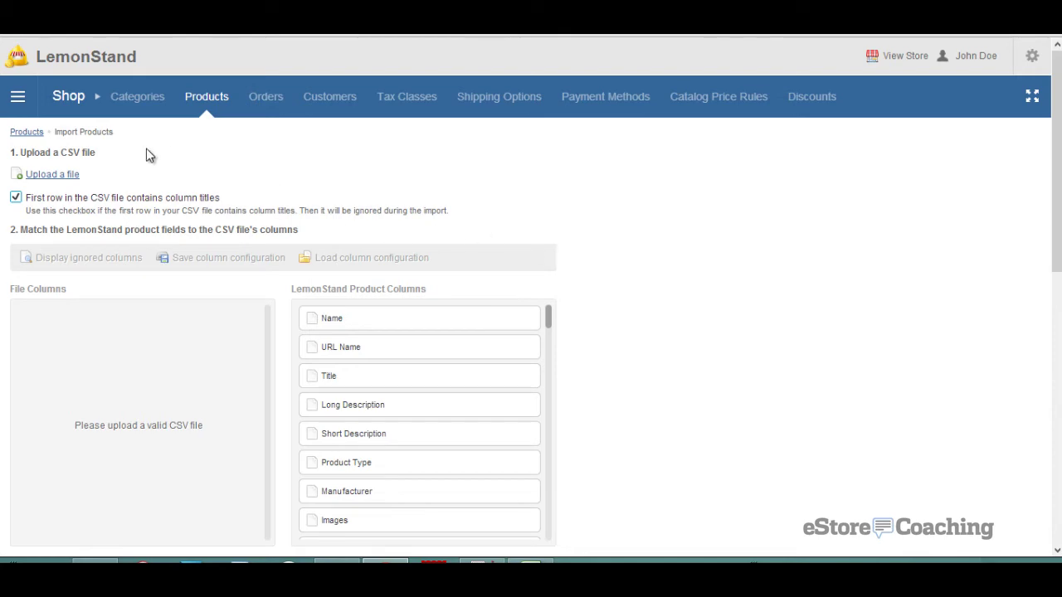
click(74, 177)
click(947, 533)
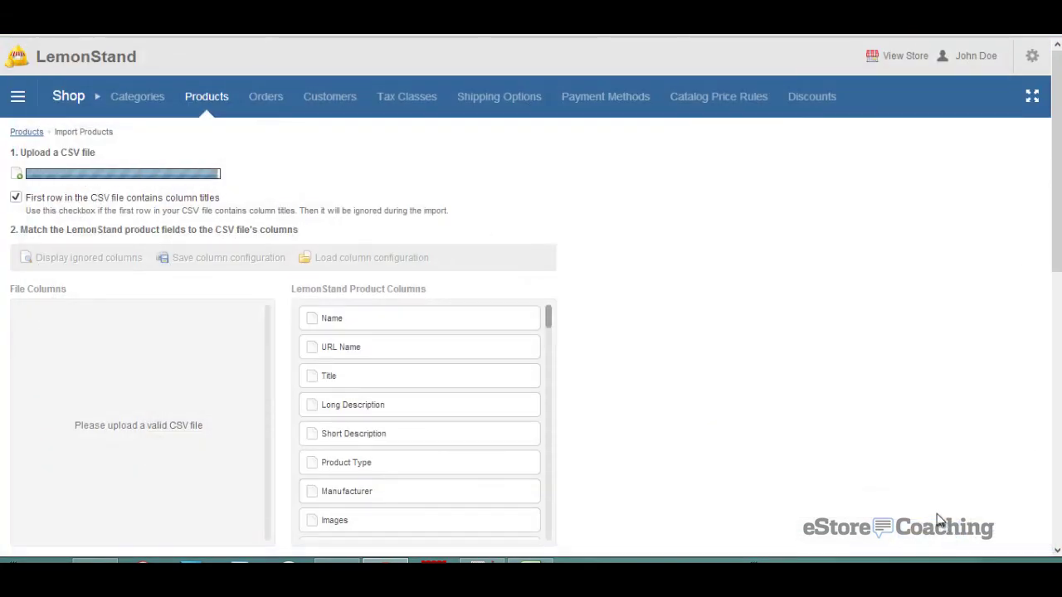
Step: Match the Name and Title product fields to the file's columns
scroll(719, 349, down, 2)
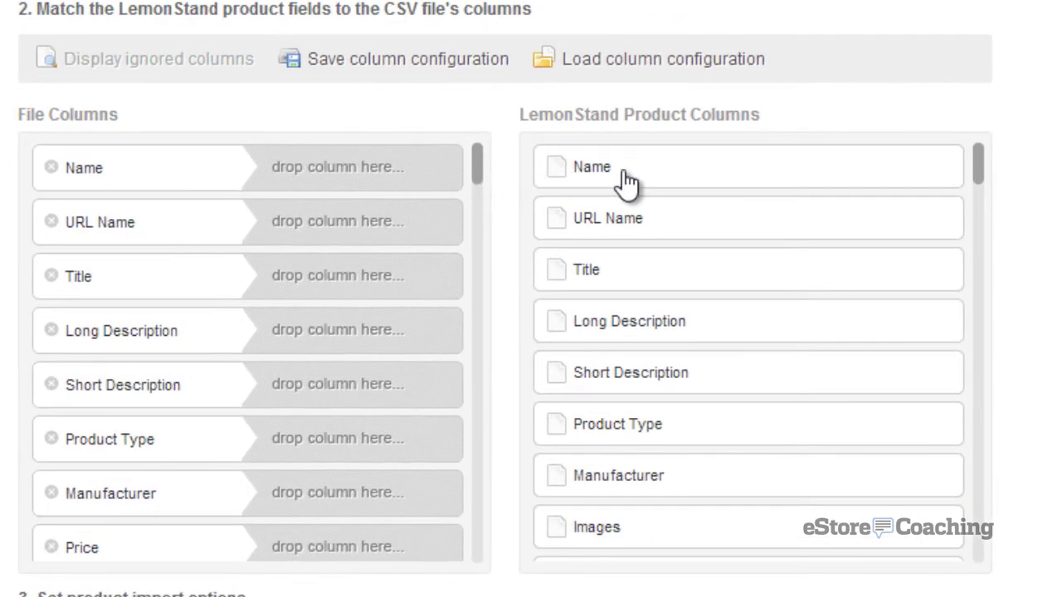
drag(551, 179, 385, 180)
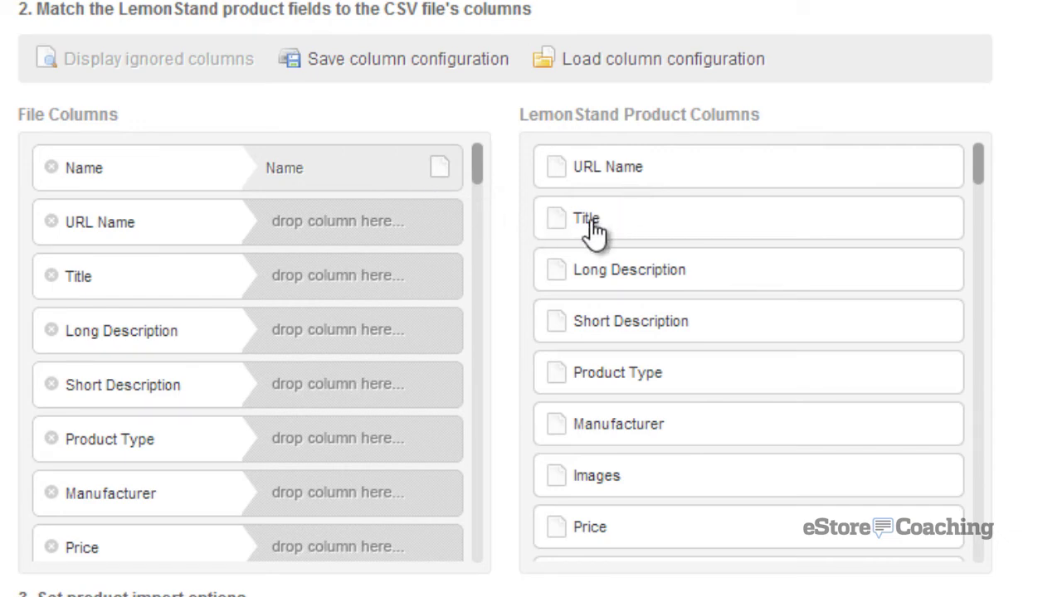
drag(593, 229, 362, 280)
drag(486, 183, 486, 254)
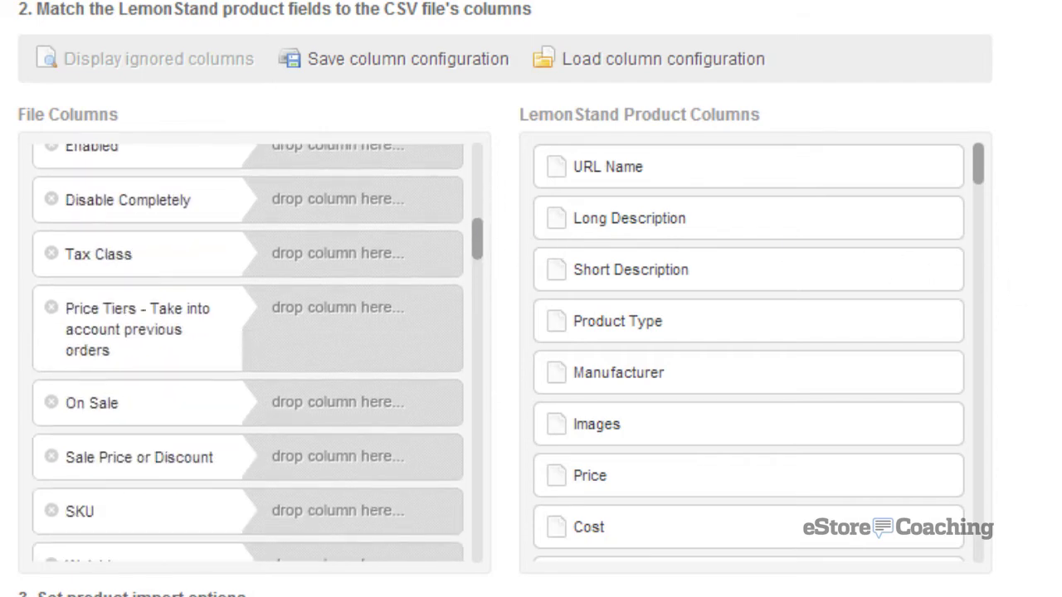
Step: Review the import options, including the product type choices, and run the product import
scroll(531, 299, down, 4)
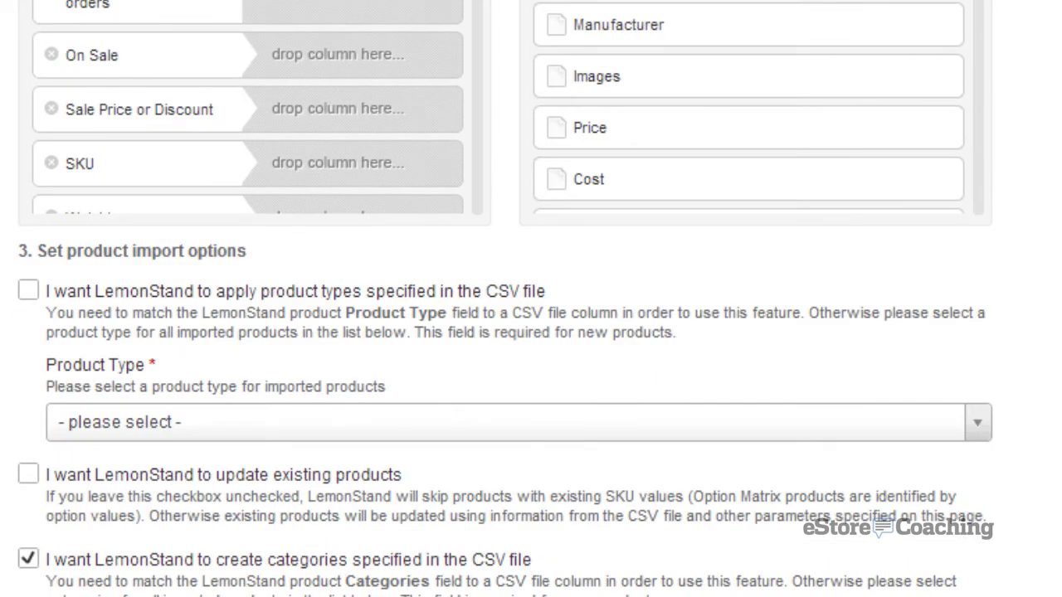
click(797, 423)
key(Escape)
scroll(531, 299, down, 2)
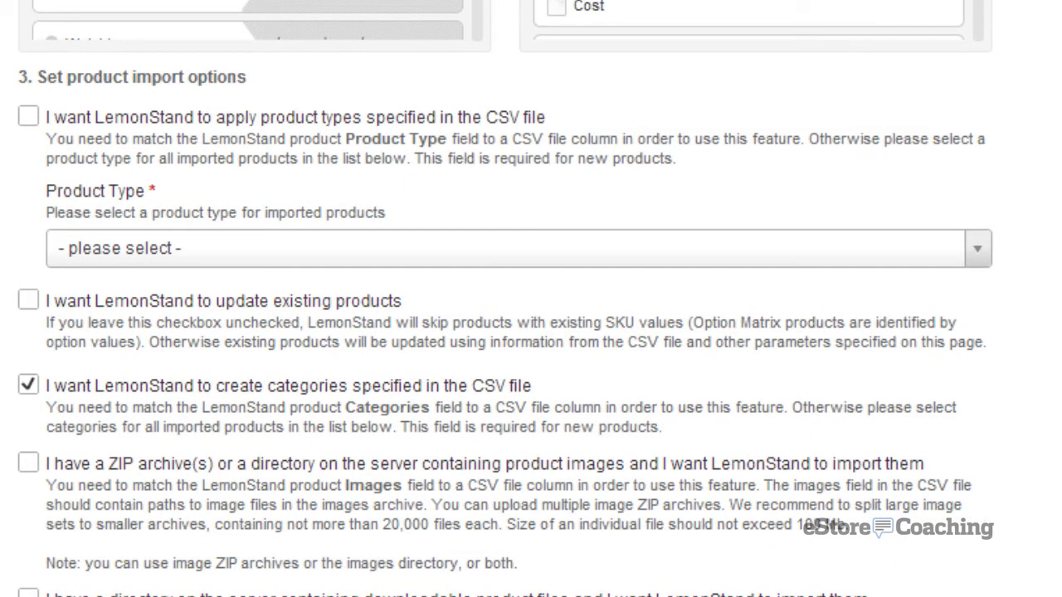
scroll(531, 298, down, 2)
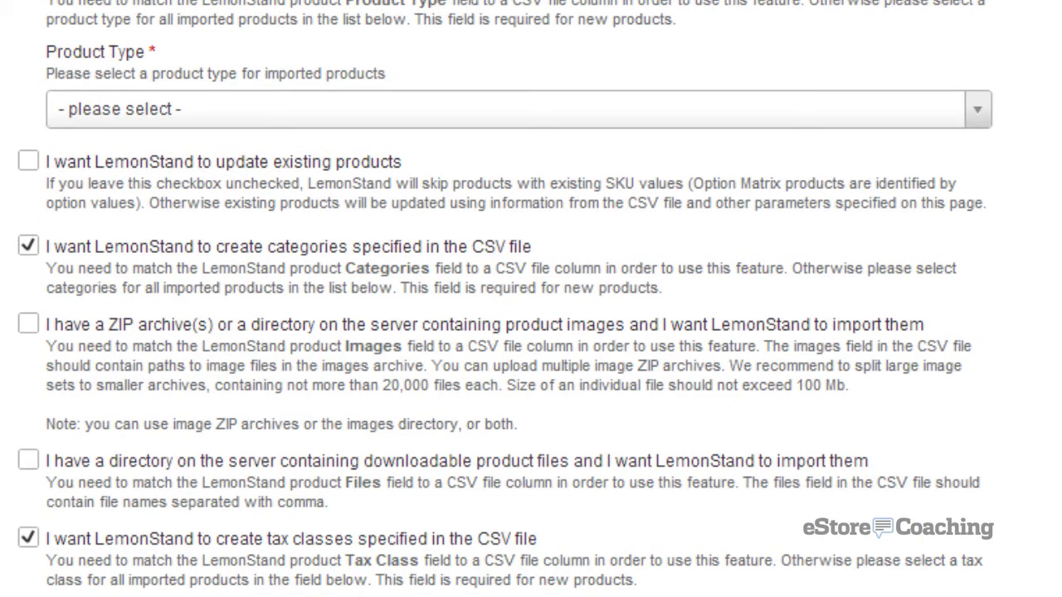
scroll(531, 299, down, 3)
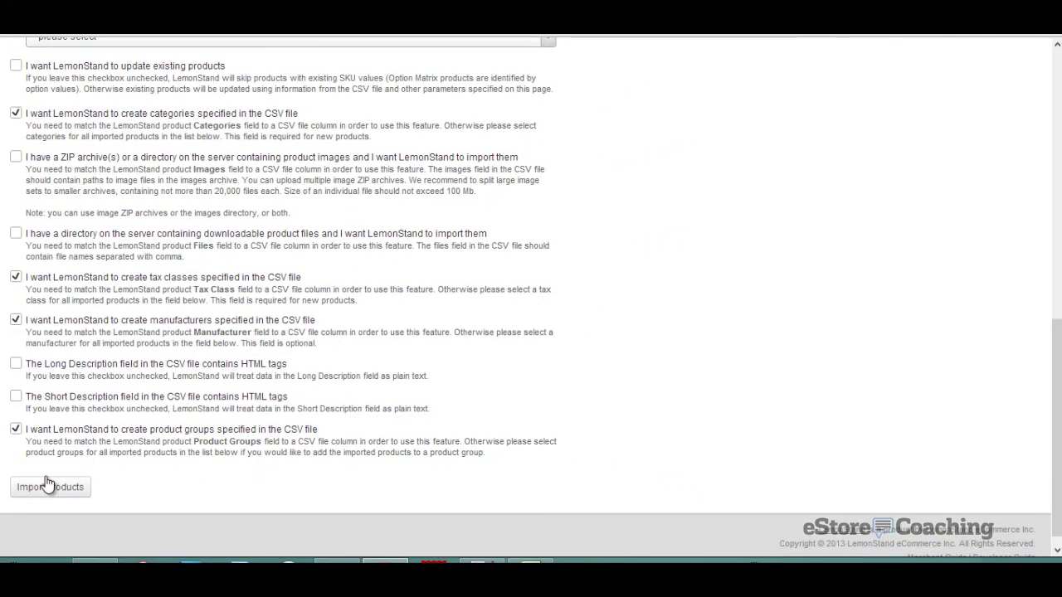
click(59, 521)
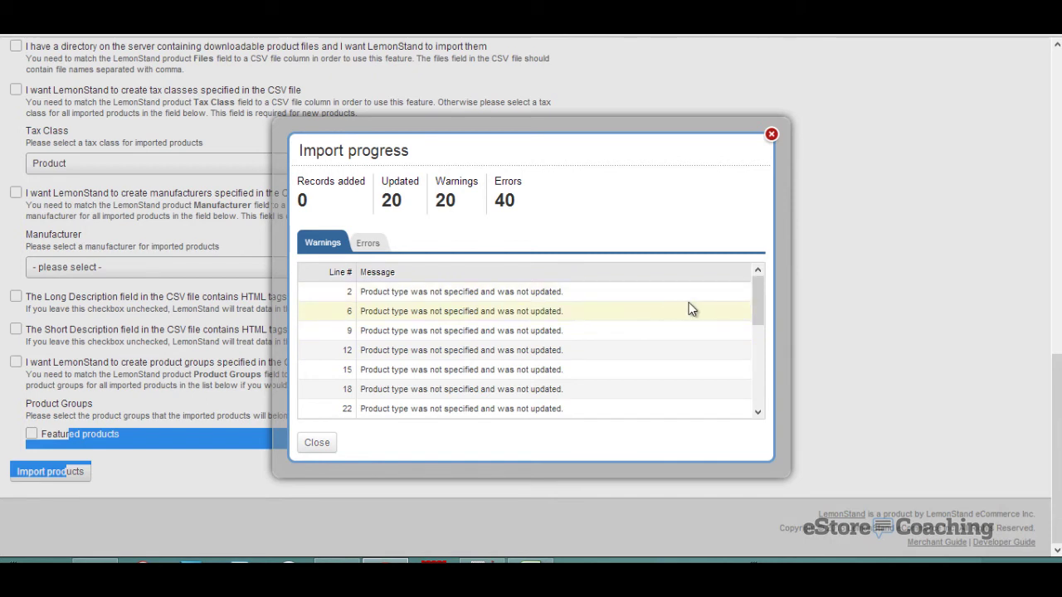
Step: Review the import's 40 errors and 20 warnings, then close the report
click(370, 243)
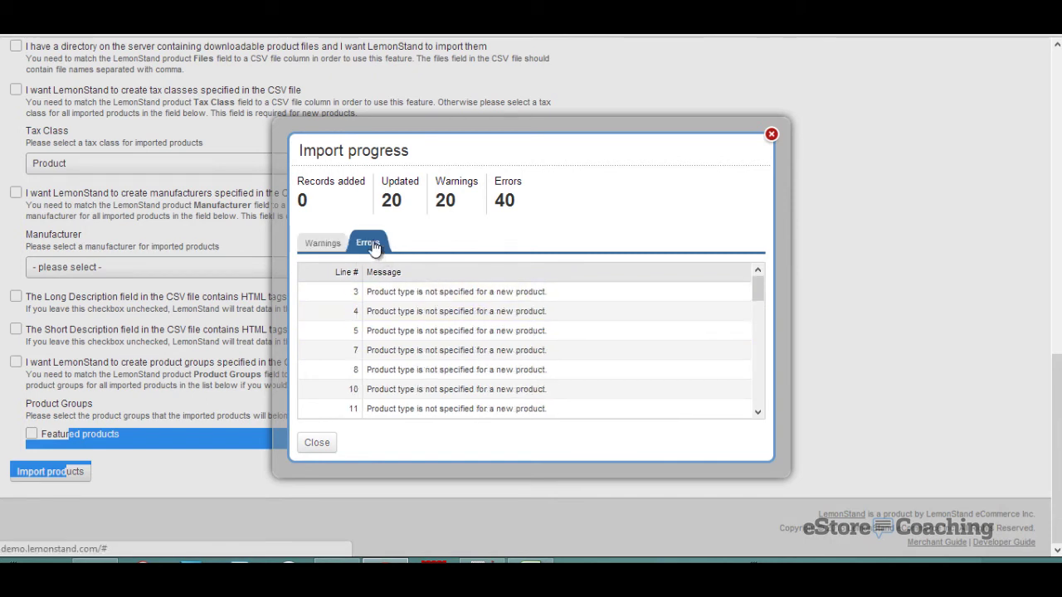
click(334, 249)
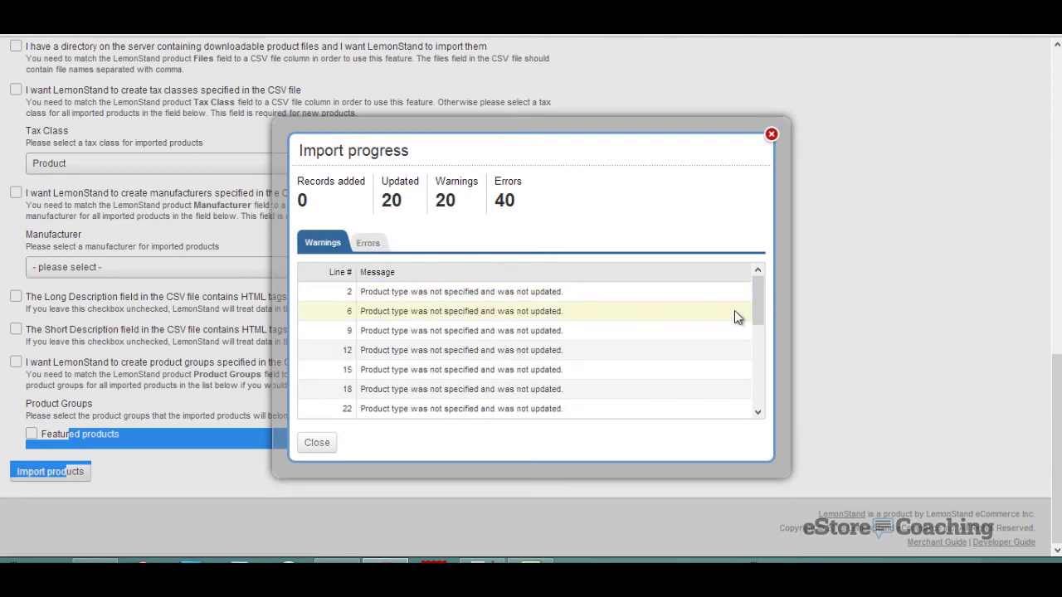
scroll(751, 310, down, 10)
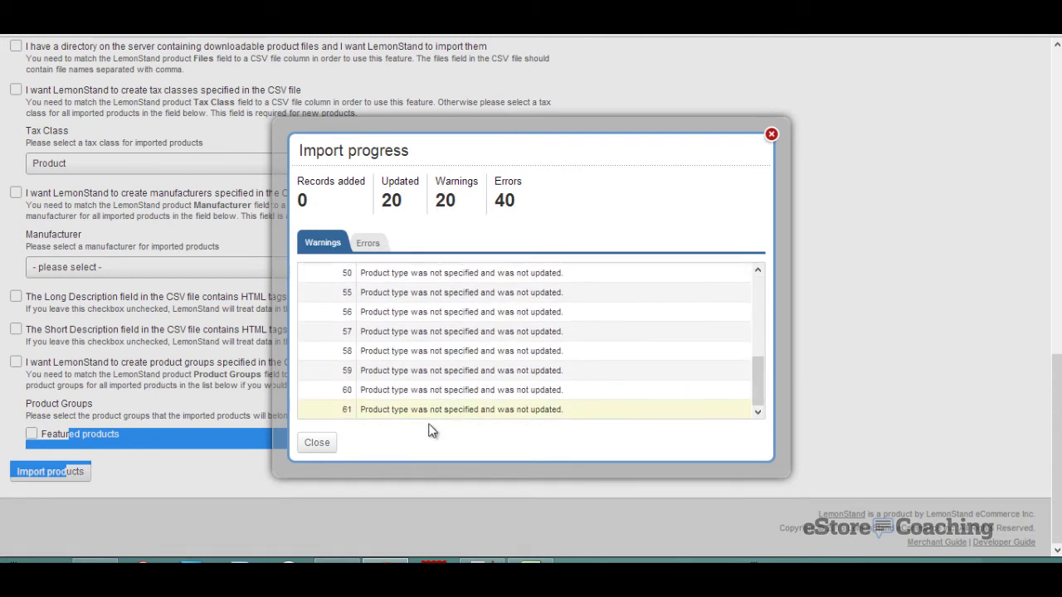
click(322, 446)
scroll(672, 365, up, 15)
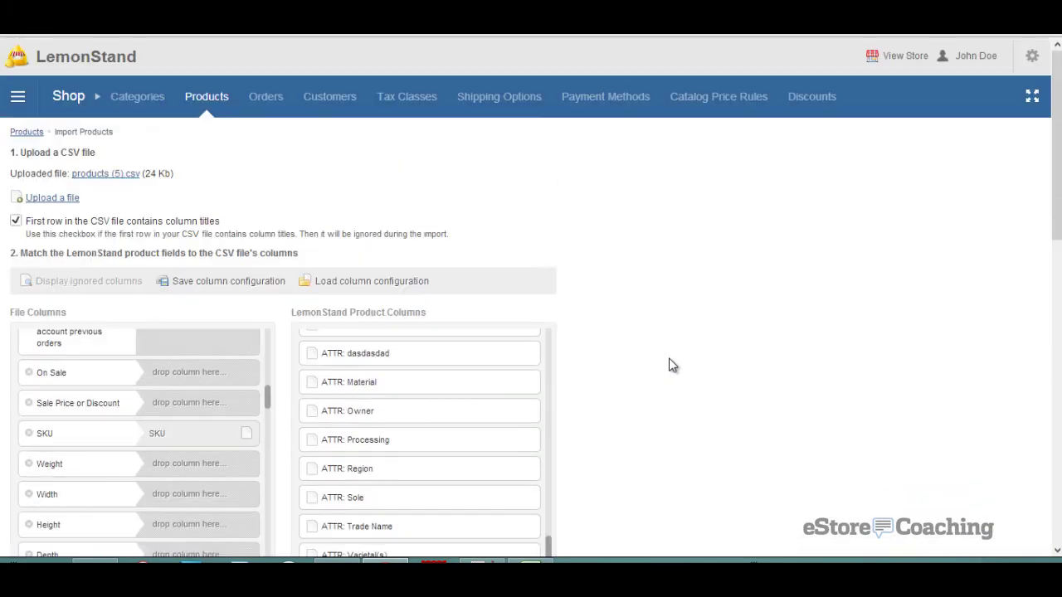
Step: Inspect the first customer's details and their single paid order, then return to Customers
click(262, 103)
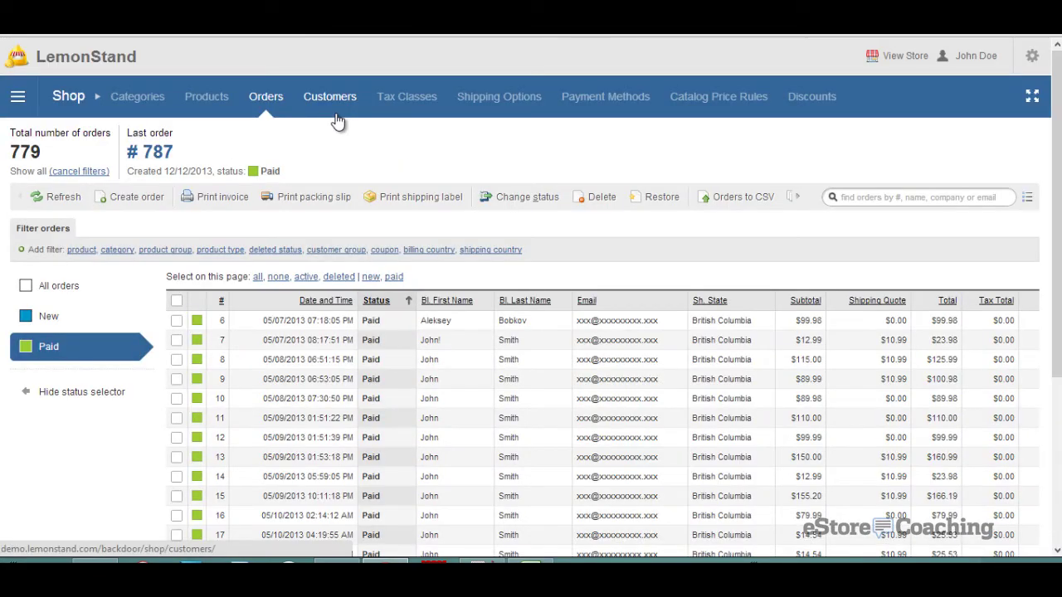
click(338, 121)
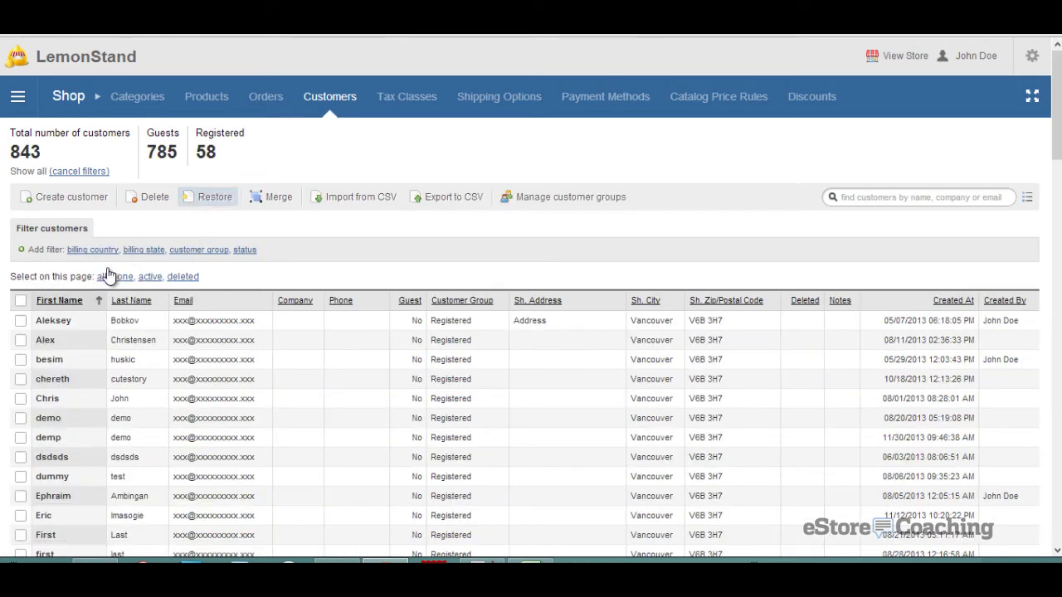
click(62, 323)
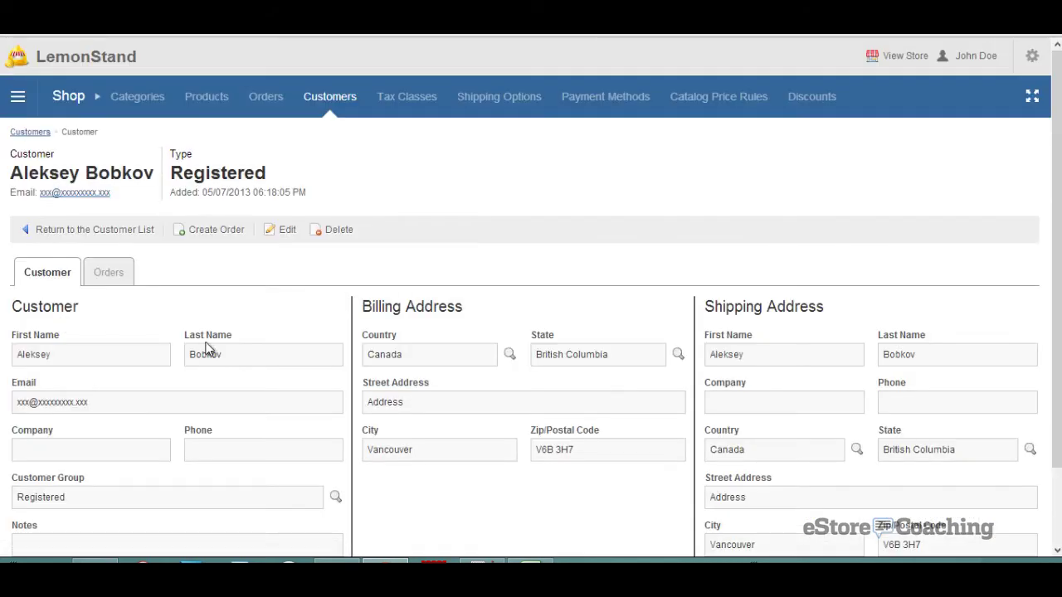
scroll(224, 345, down, 2)
scroll(173, 316, up, 2)
click(108, 274)
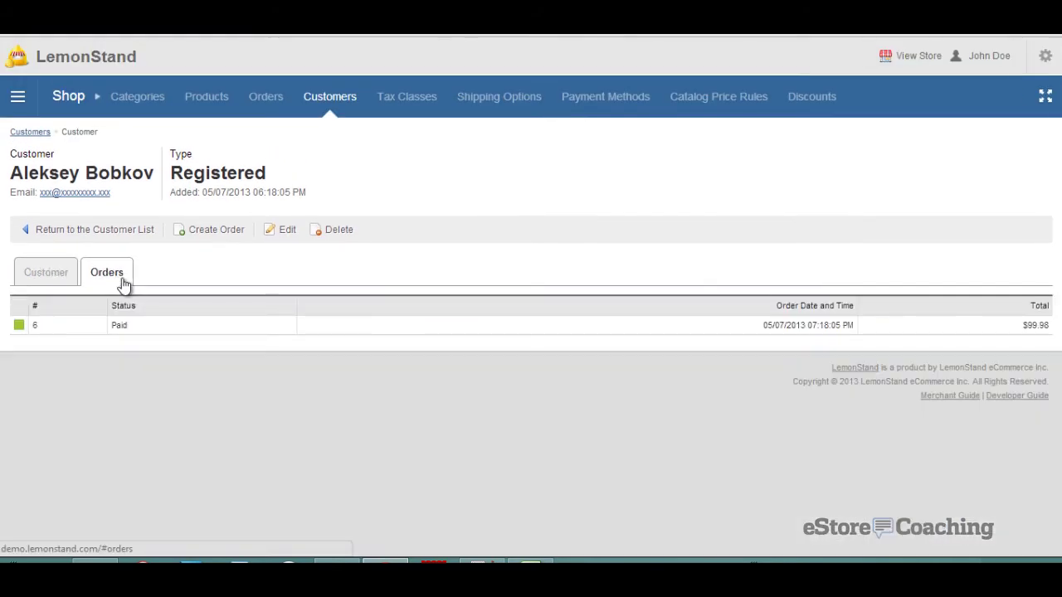
click(346, 106)
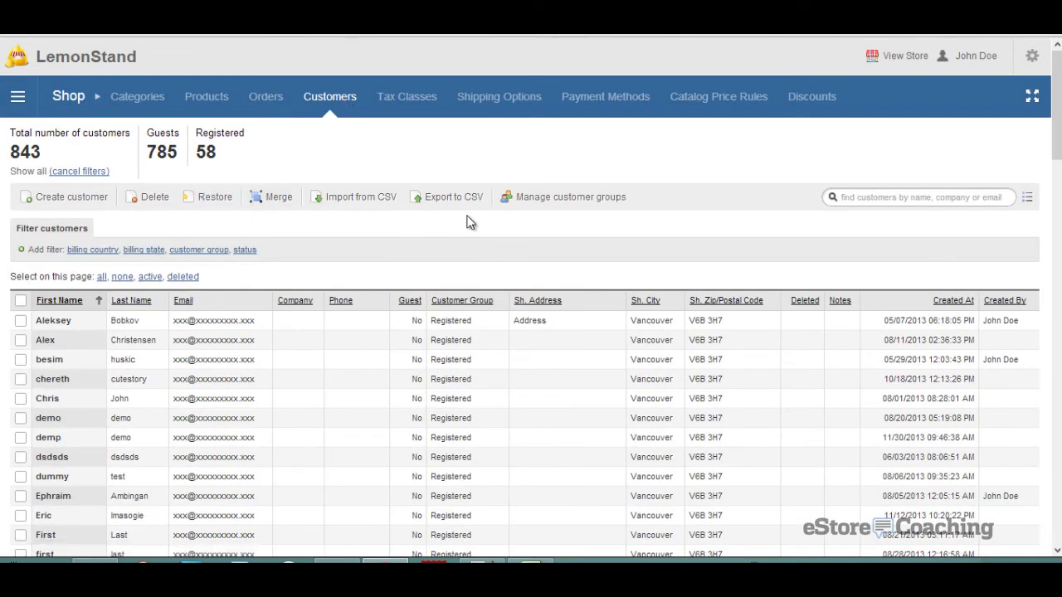
Step: Start a FedEx shipping option, view its user credential fields, and cancel it
click(418, 103)
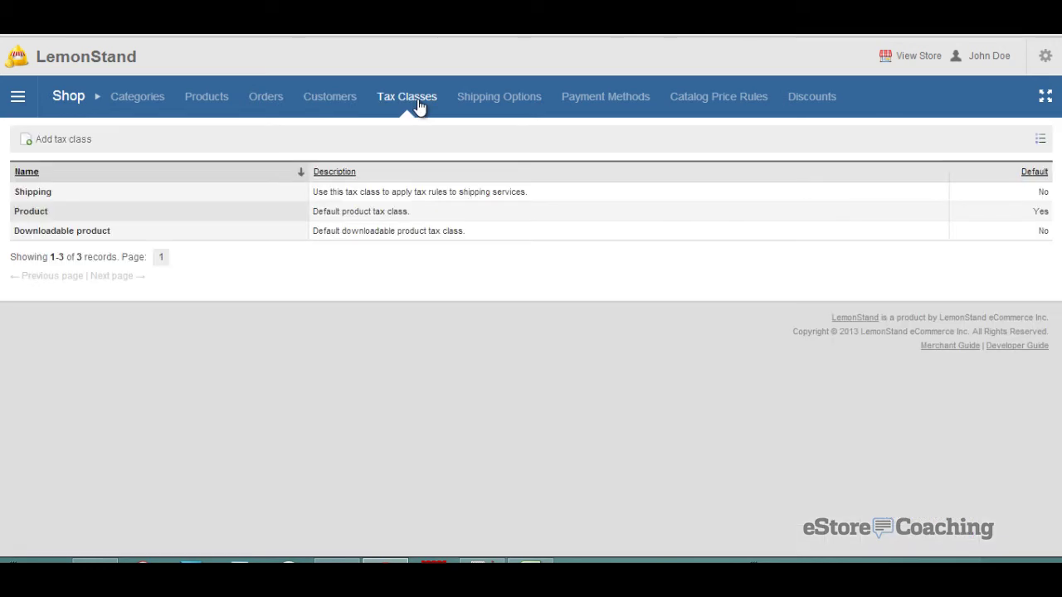
click(481, 100)
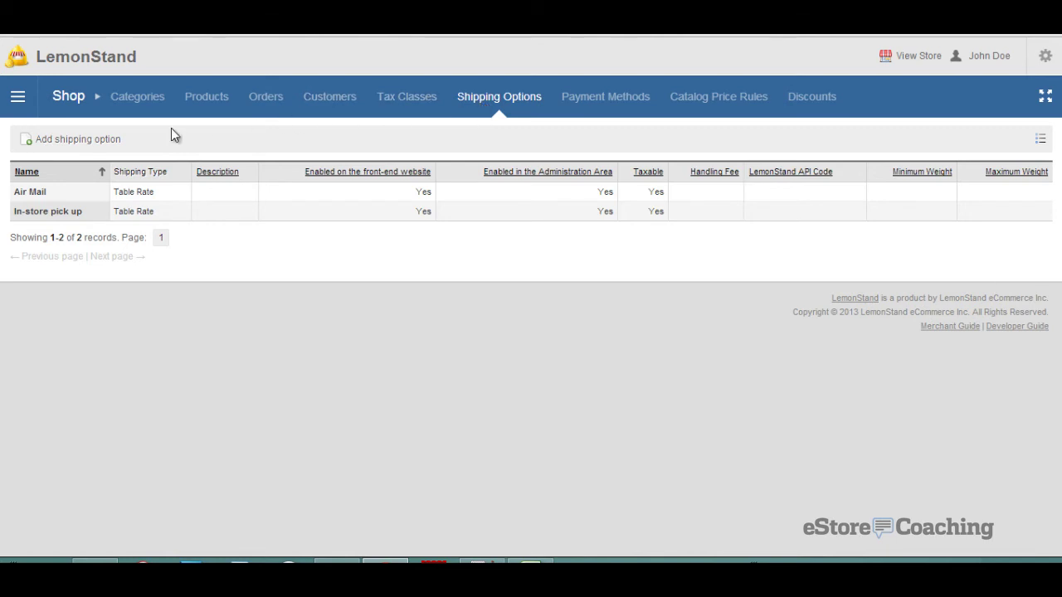
click(75, 141)
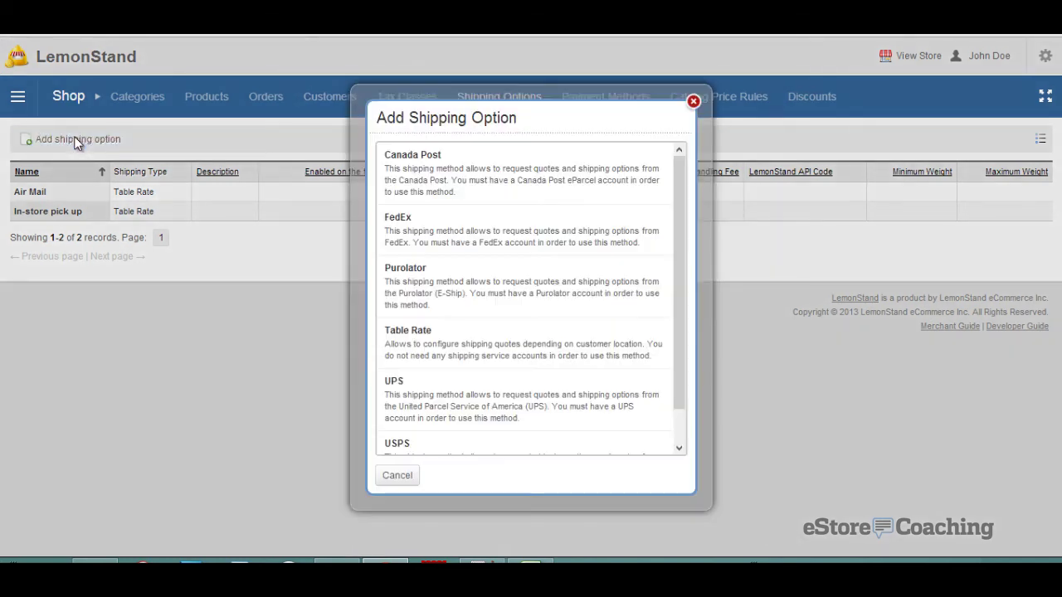
click(604, 234)
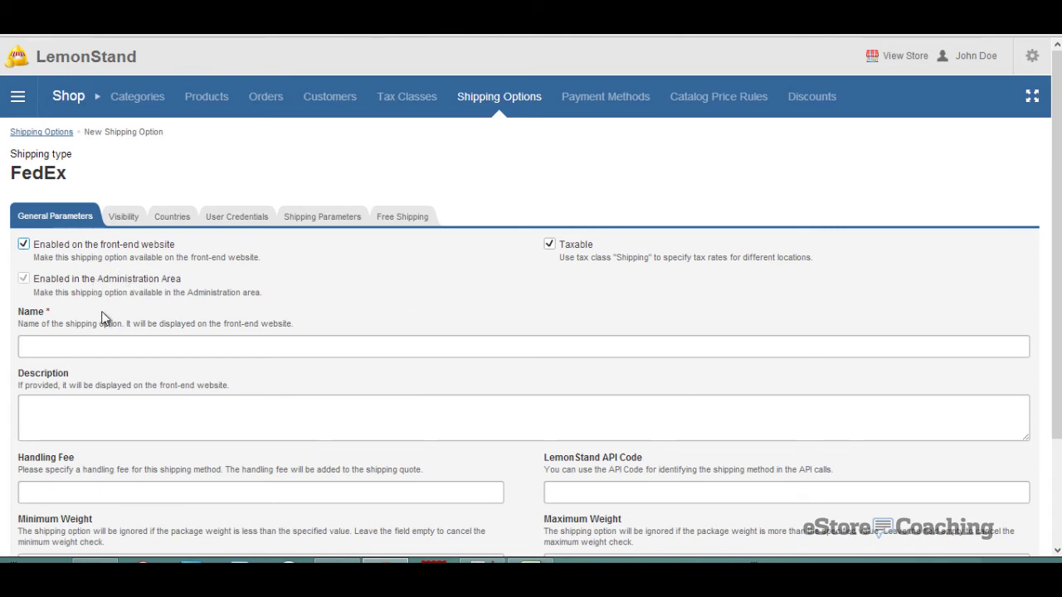
scroll(110, 339, down, 1)
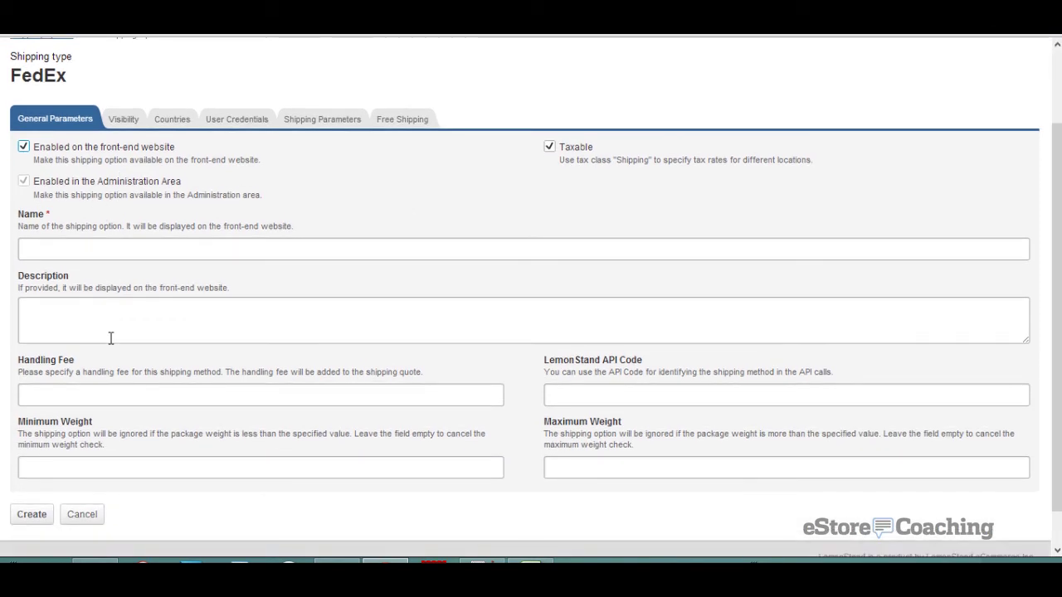
scroll(110, 339, up, 1)
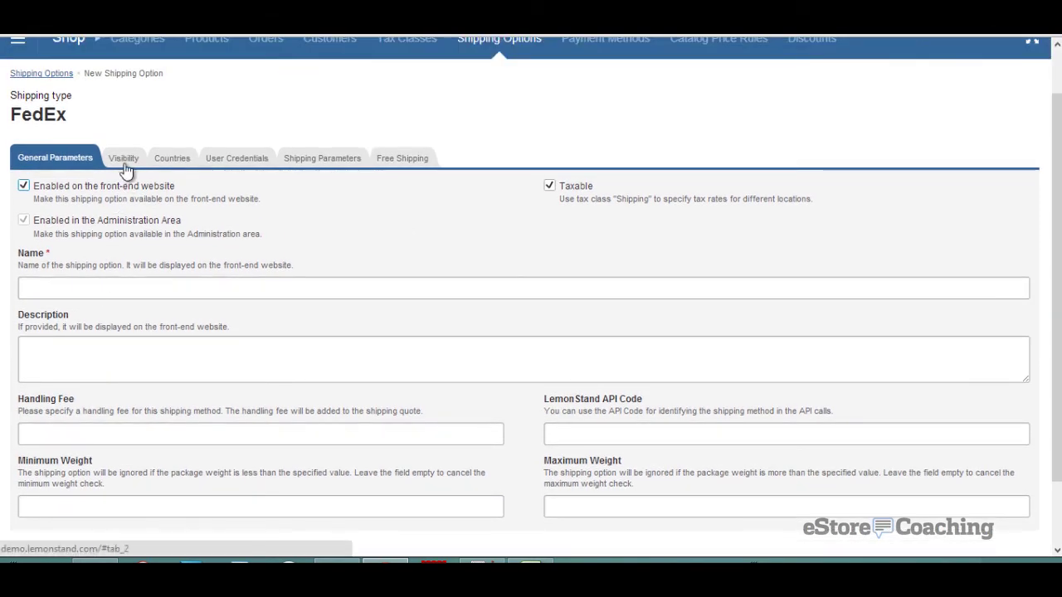
click(230, 166)
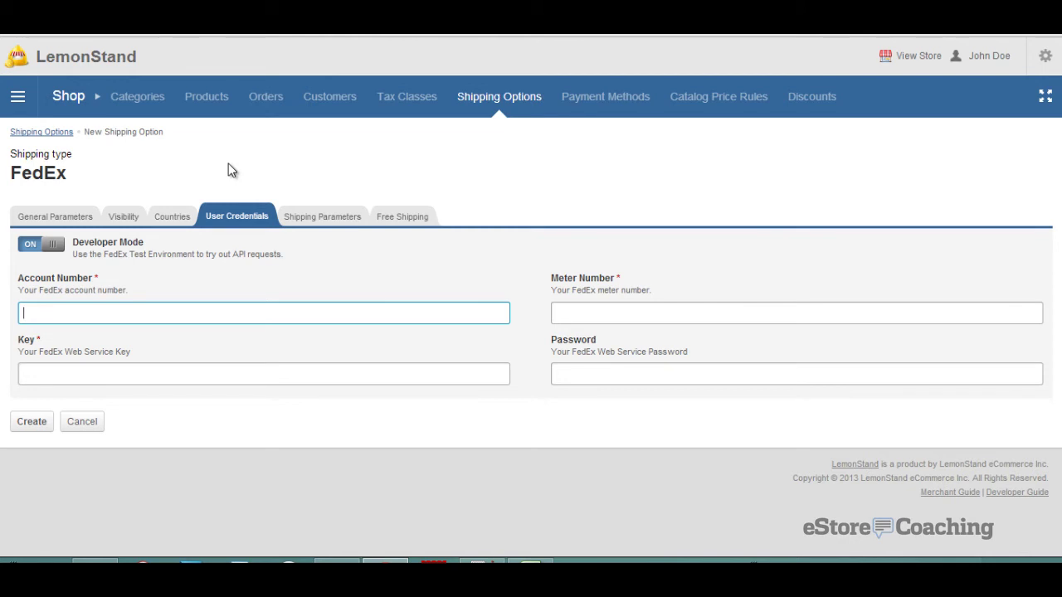
click(81, 422)
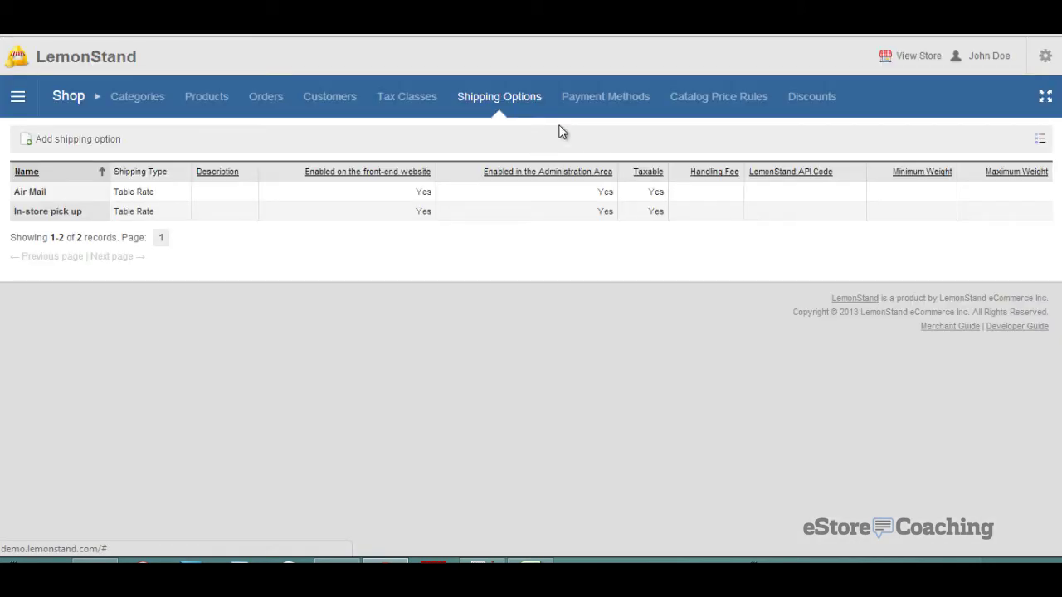
Step: Browse the available payment gateways under Add payment method and cancel without adding one
click(591, 103)
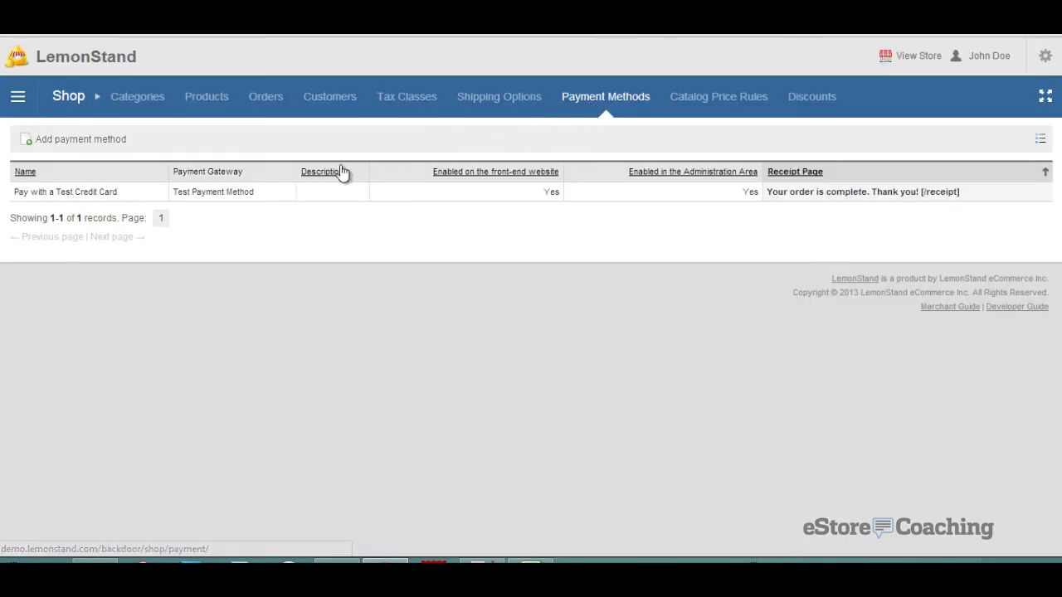
click(52, 139)
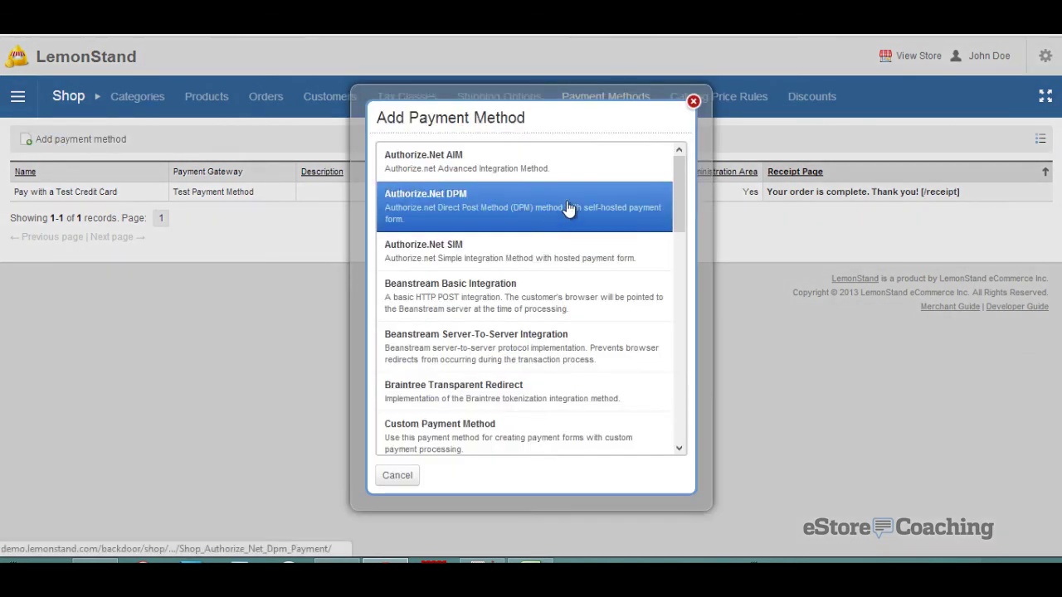
drag(681, 175, 716, 414)
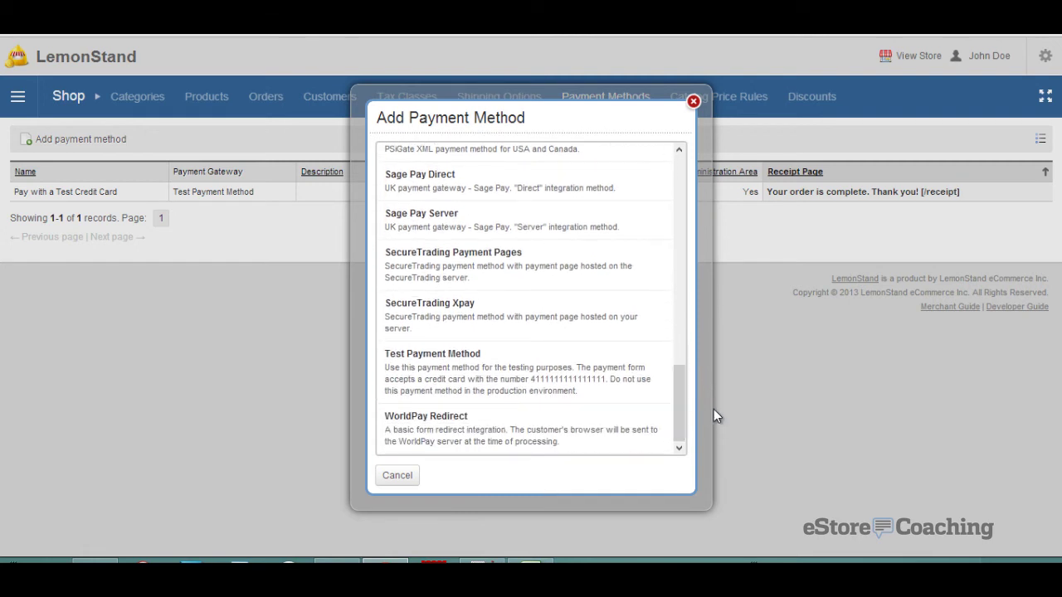
click(395, 479)
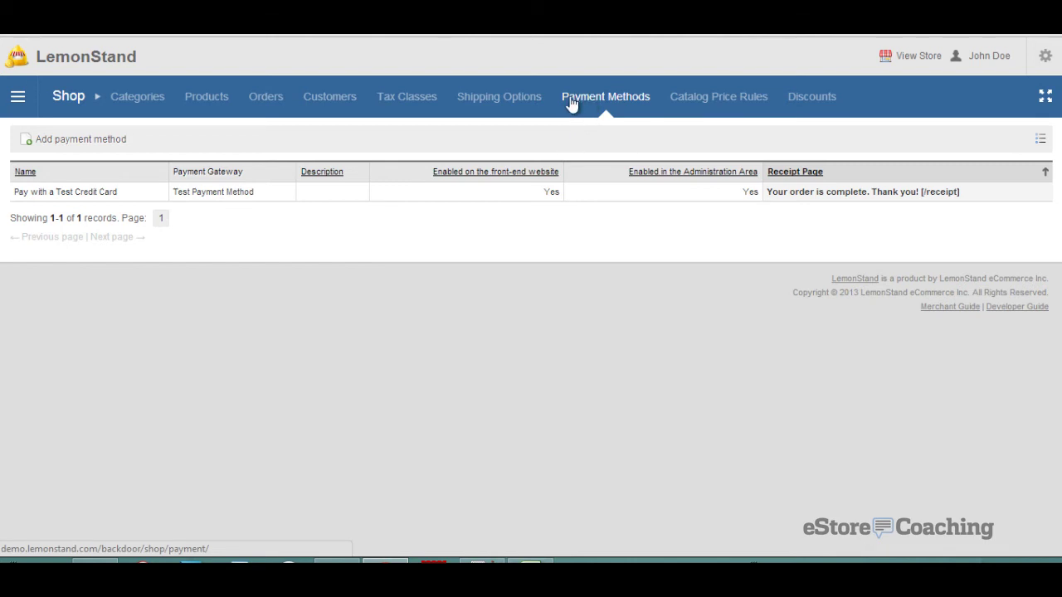
Step: Create a new discount rule with no coupon assigned and bring up its Conditions
click(697, 99)
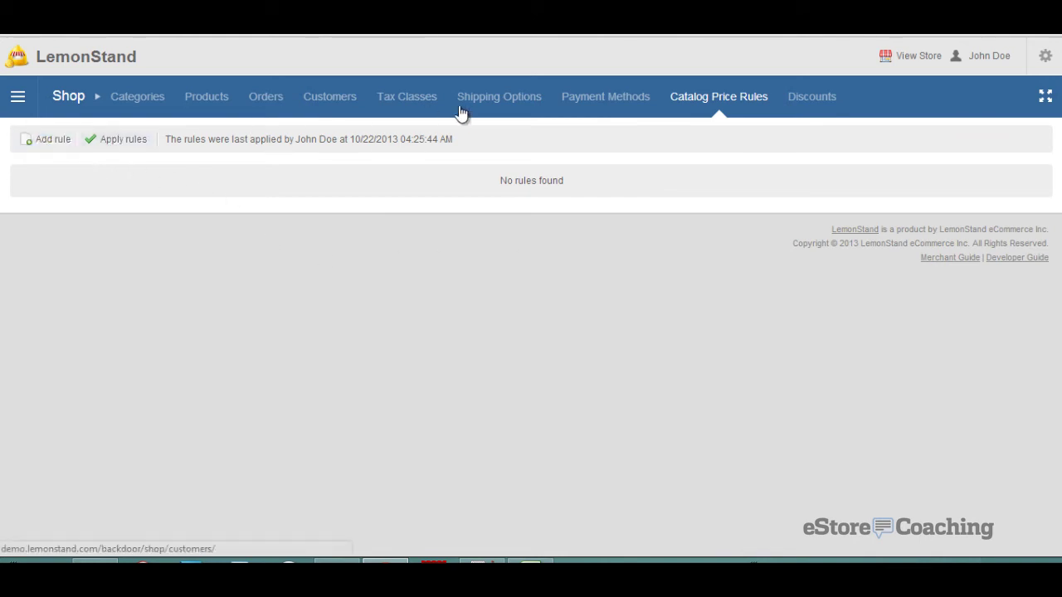
click(810, 98)
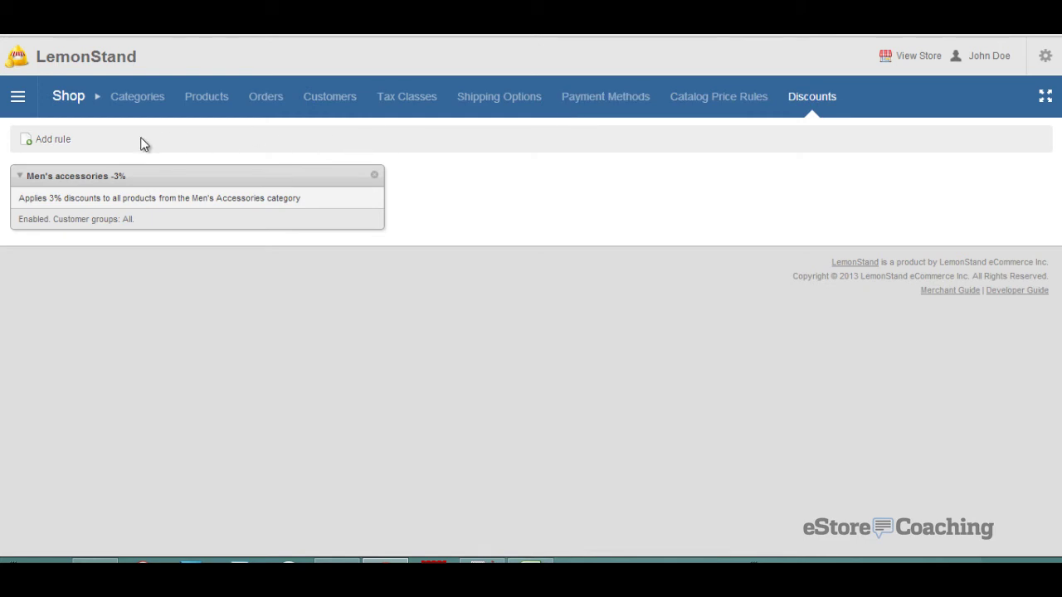
click(77, 147)
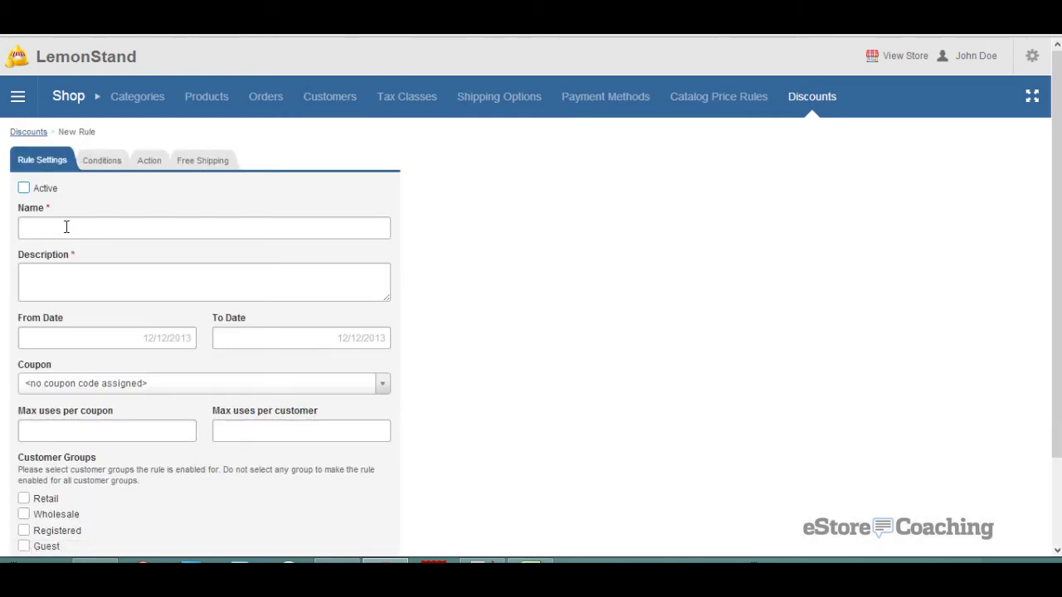
scroll(86, 257, down, 2)
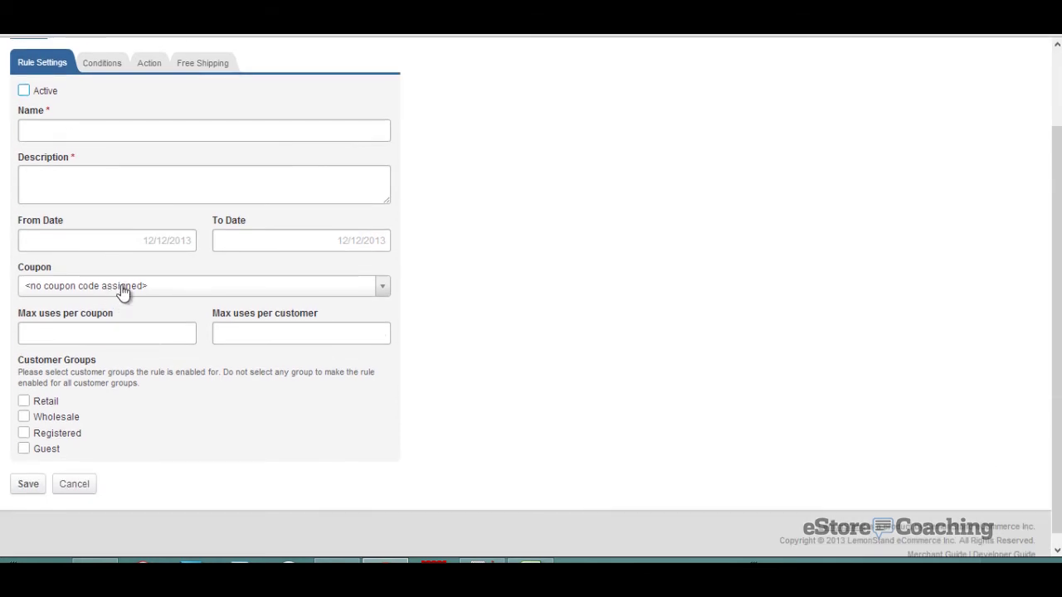
click(123, 289)
click(123, 288)
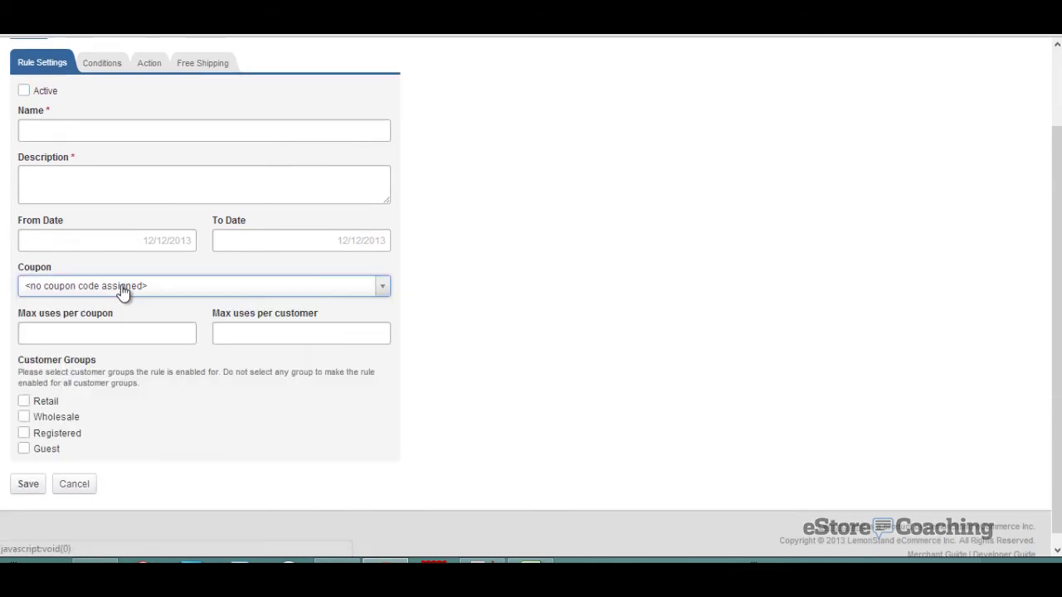
scroll(120, 286, up, 1)
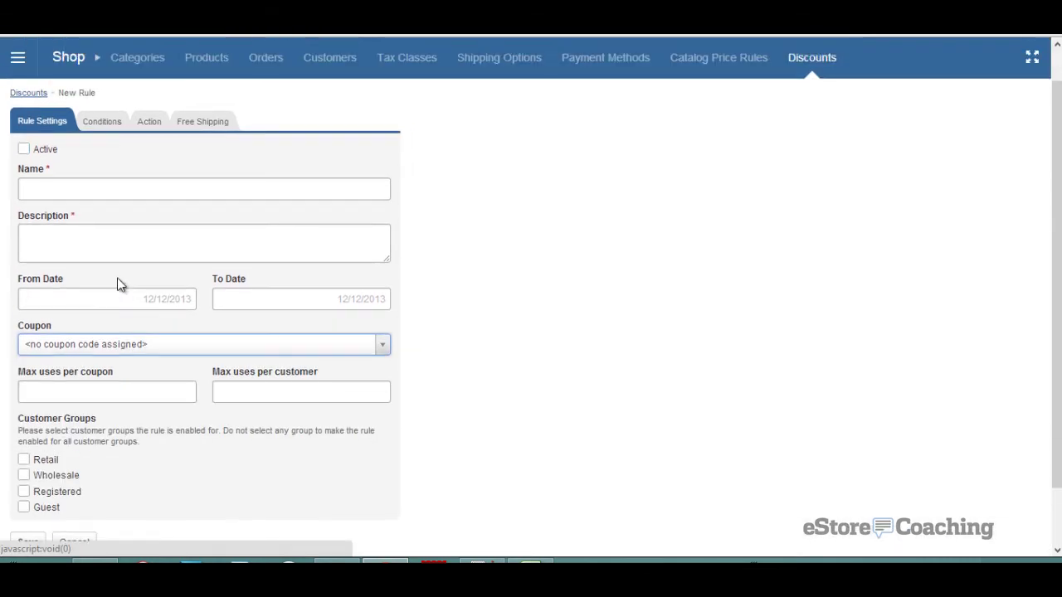
click(104, 125)
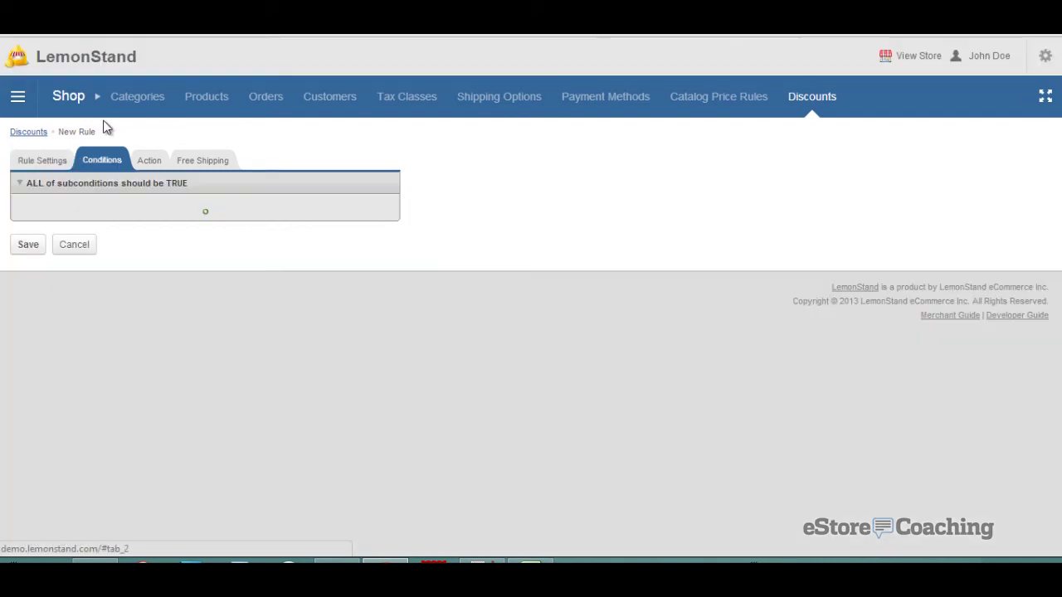
Step: Add a Product ATTR: Material condition with the value leather to the rule
click(205, 213)
click(481, 303)
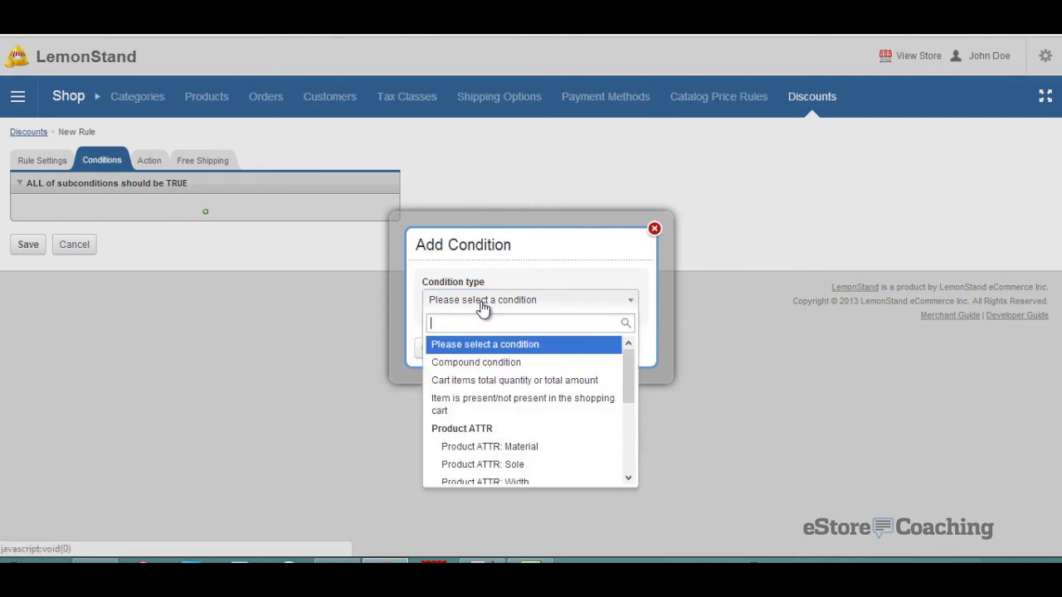
scroll(551, 407, down, 5)
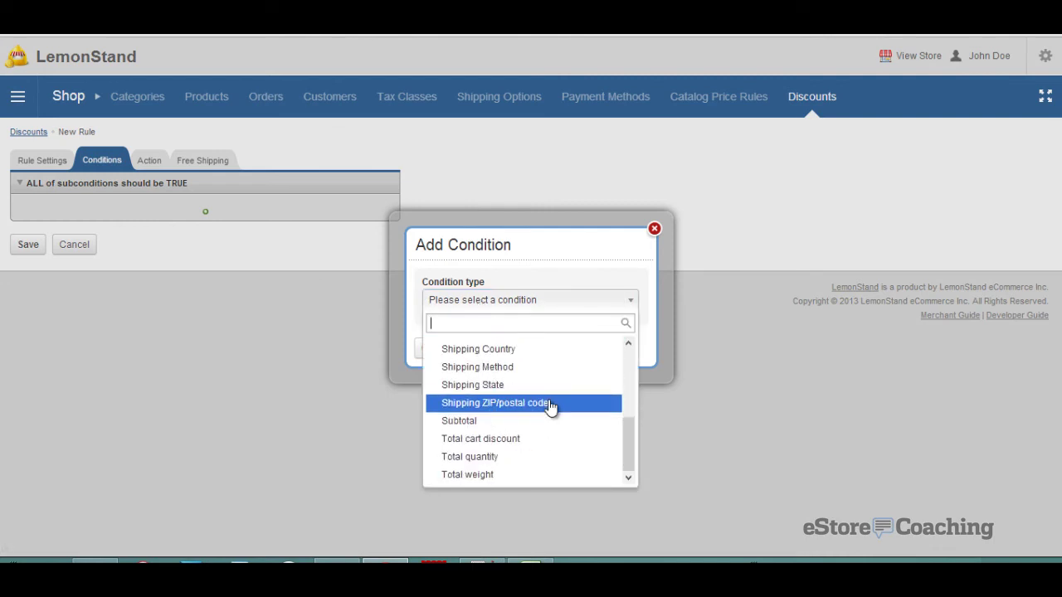
scroll(550, 405, up, 3)
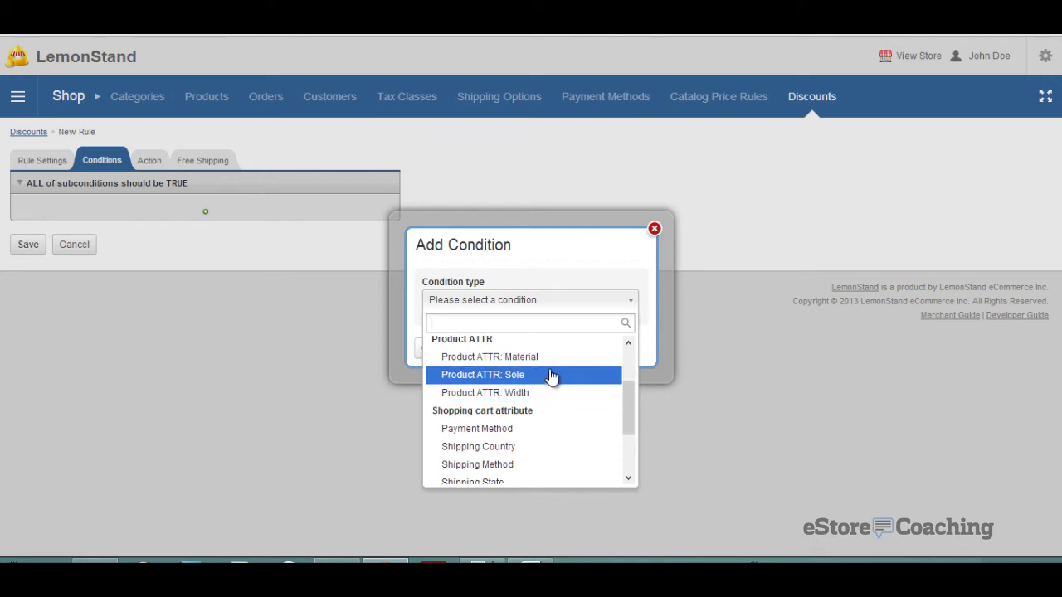
click(551, 358)
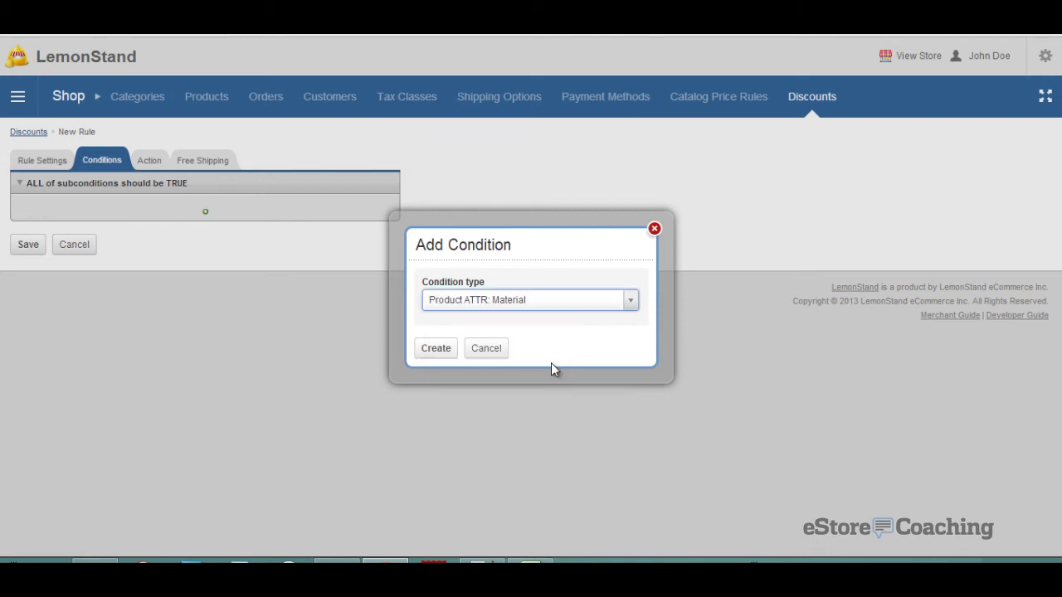
click(448, 348)
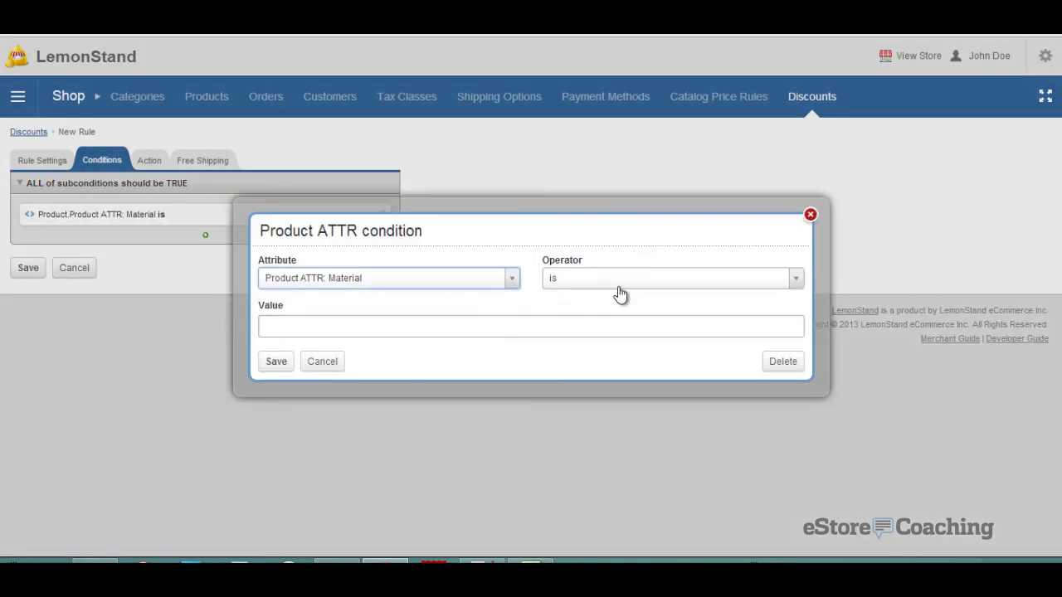
click(470, 324)
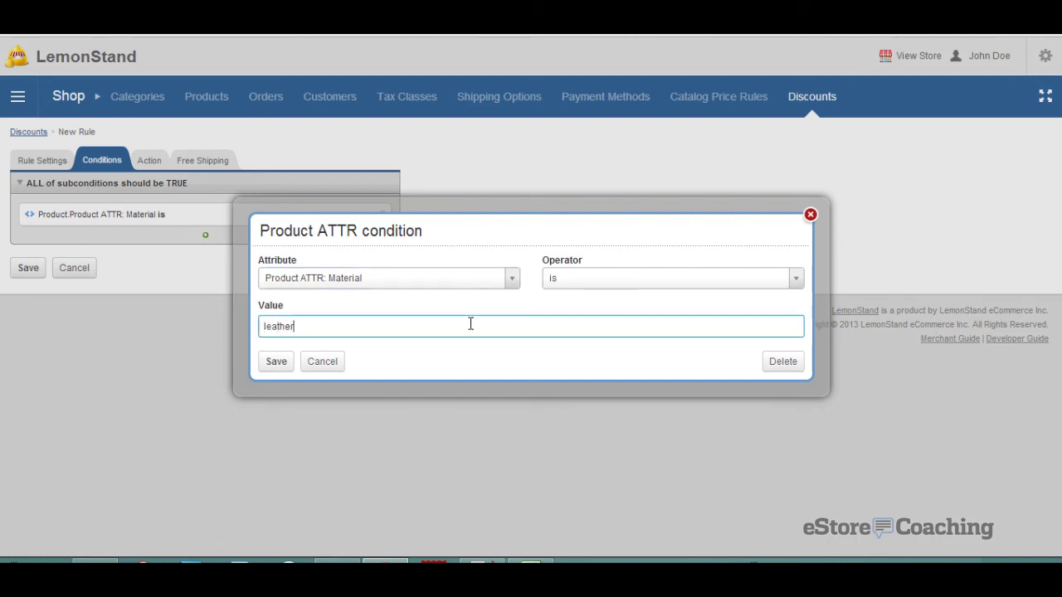
click(262, 366)
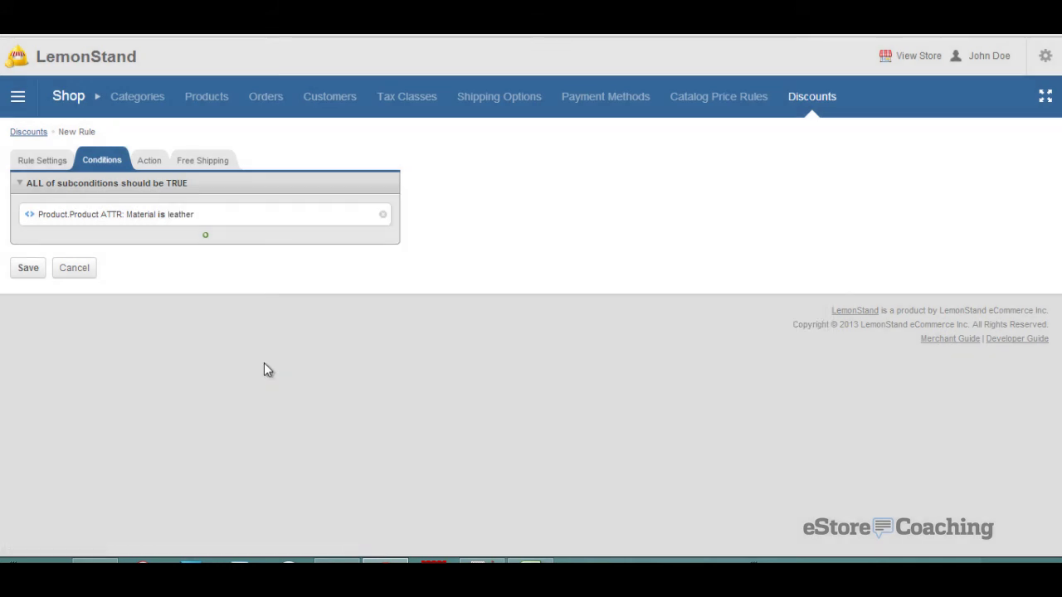
click(146, 165)
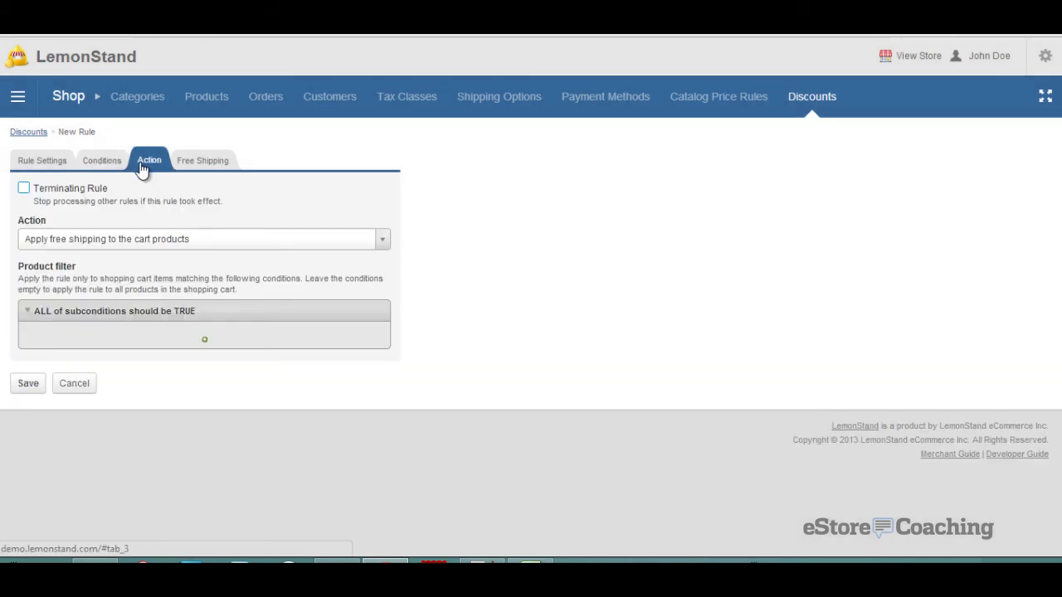
Step: Choose 'Apply free shipping to the cart products' as the action and try saving the rule
click(85, 246)
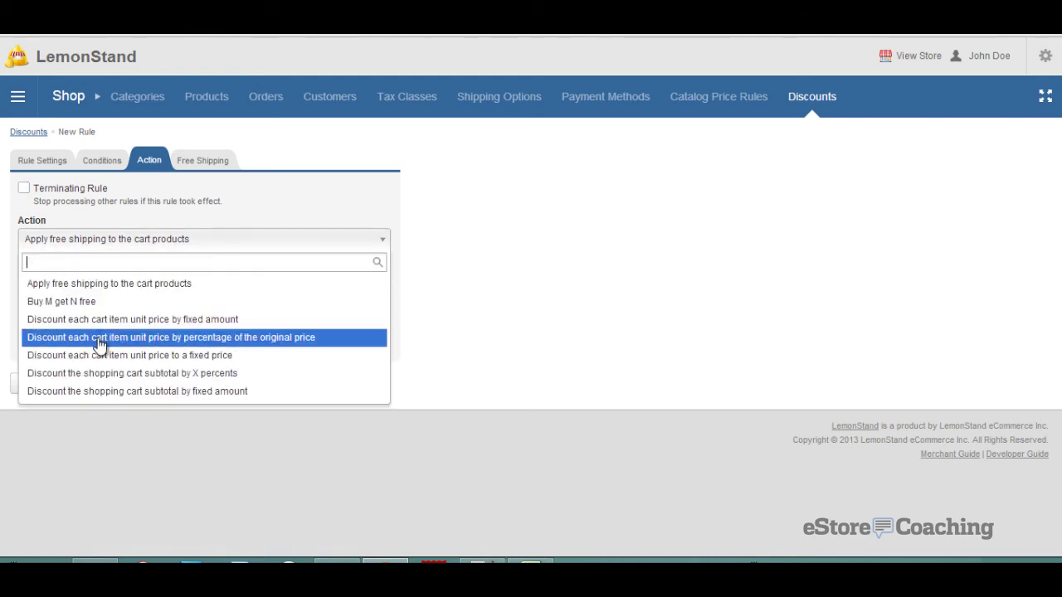
click(92, 290)
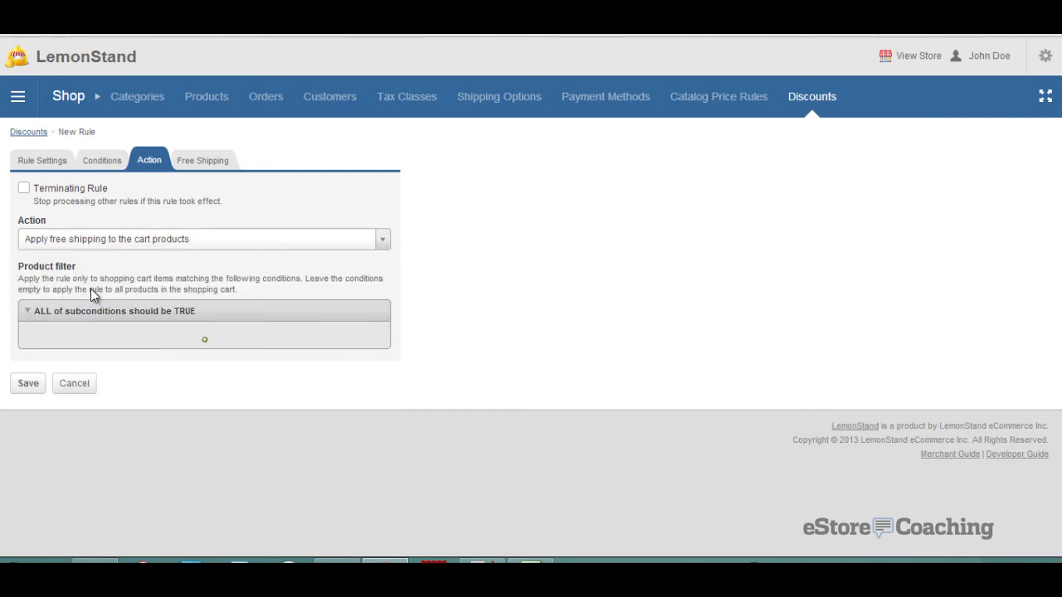
click(30, 387)
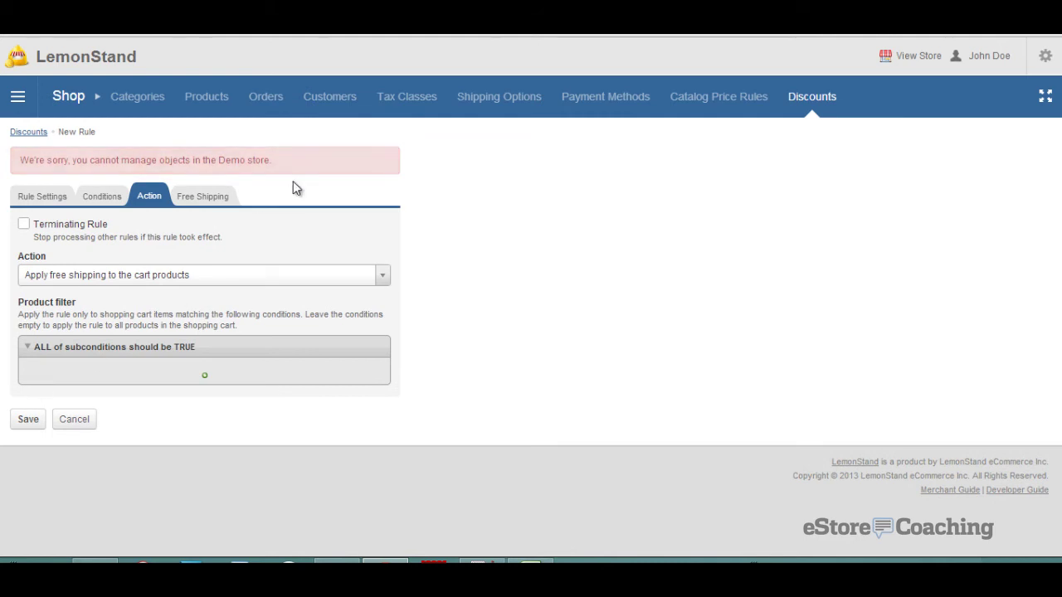
click(27, 106)
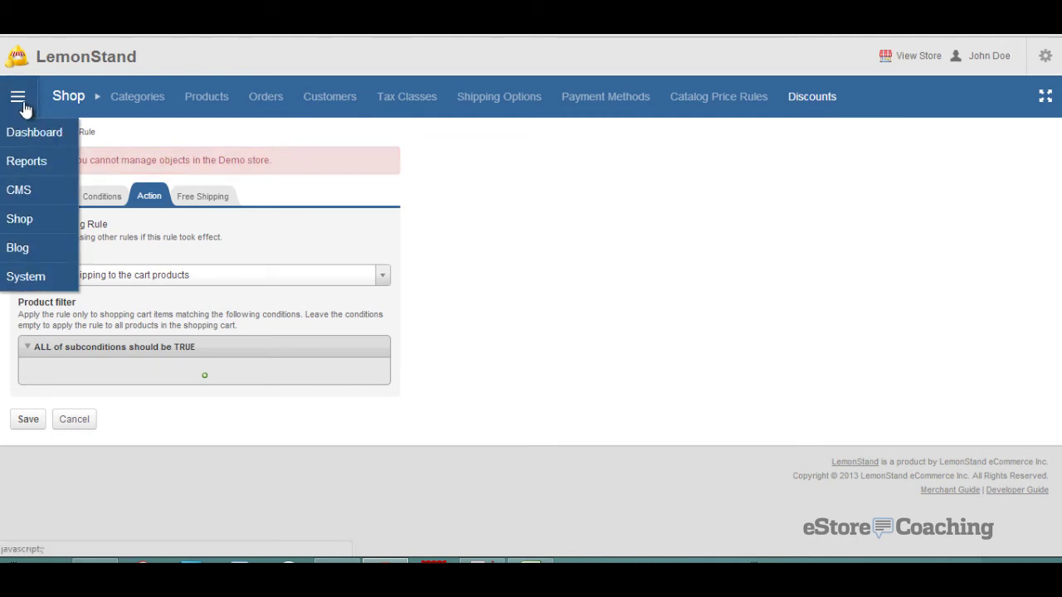
Step: Open the About page from the CMS pages list, check its meta and navigation options, then close it
click(18, 195)
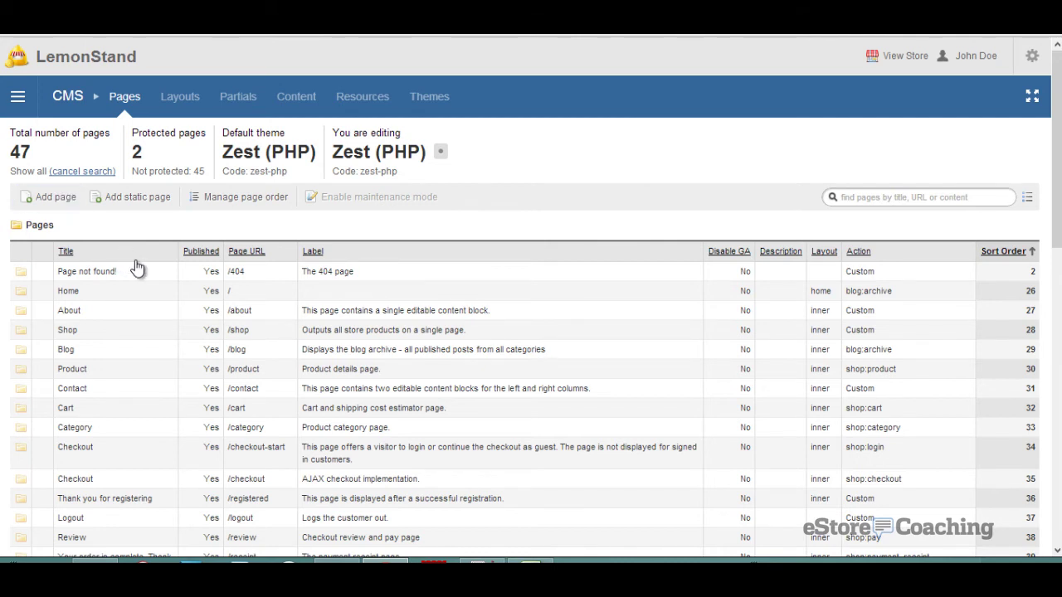
click(72, 318)
click(95, 339)
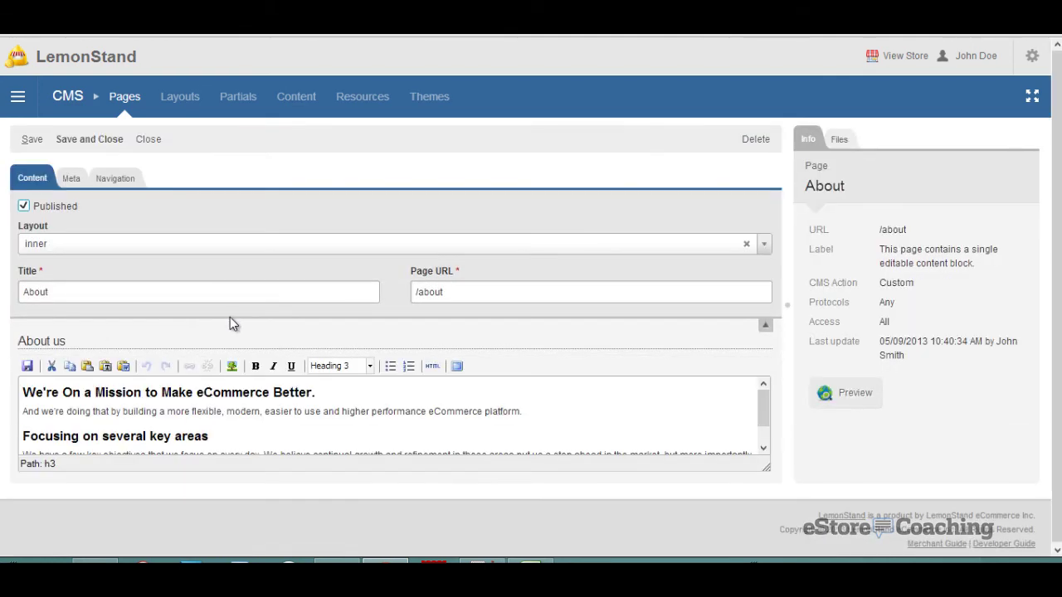
mouse_move(768, 424)
mouse_down()
mouse_move(764, 415)
mouse_move(766, 436)
mouse_move(763, 408)
mouse_up()
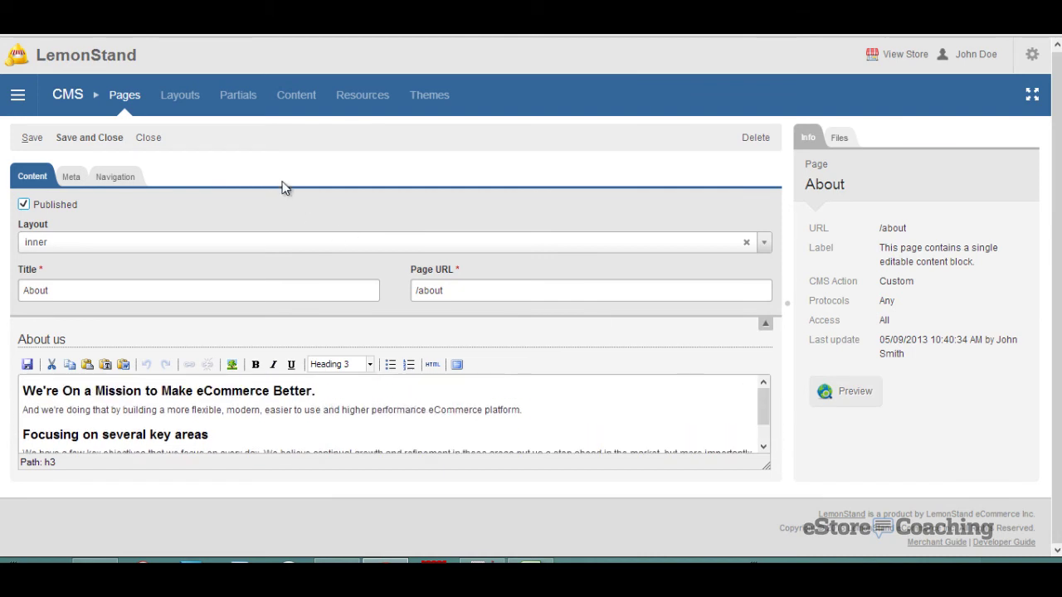
click(73, 180)
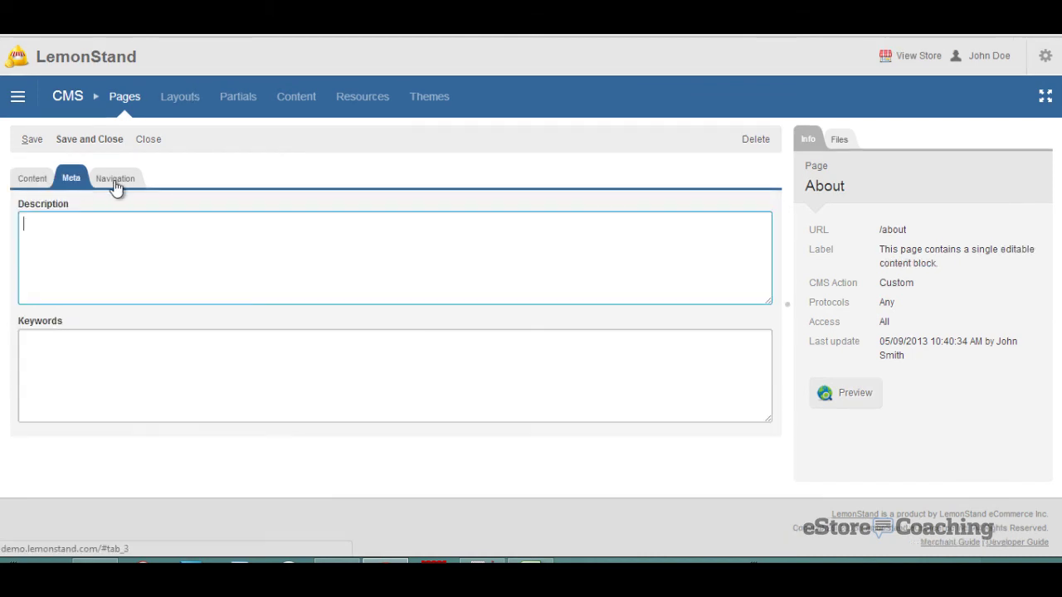
click(117, 188)
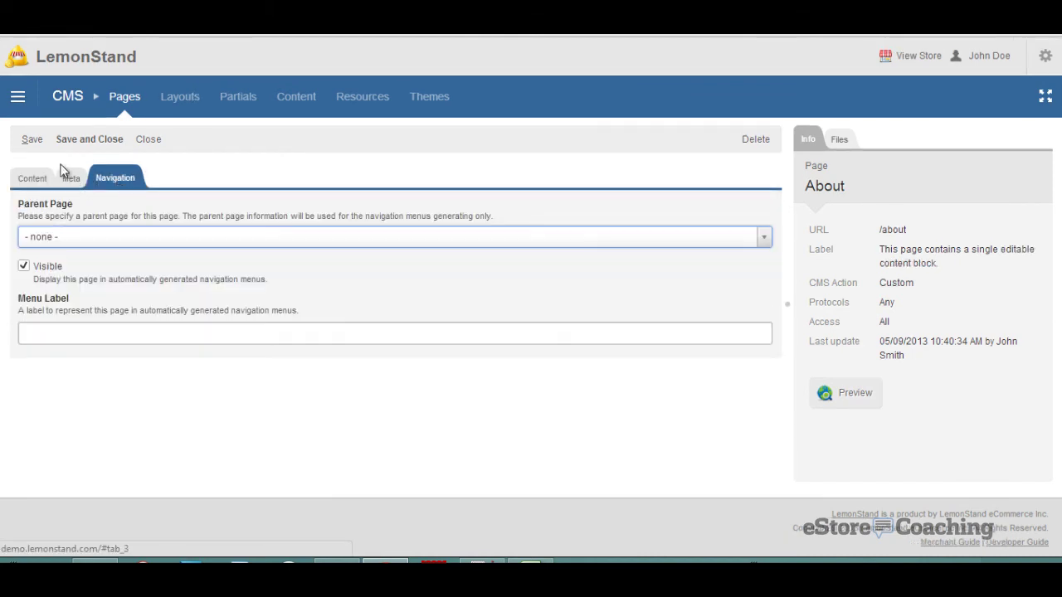
click(150, 140)
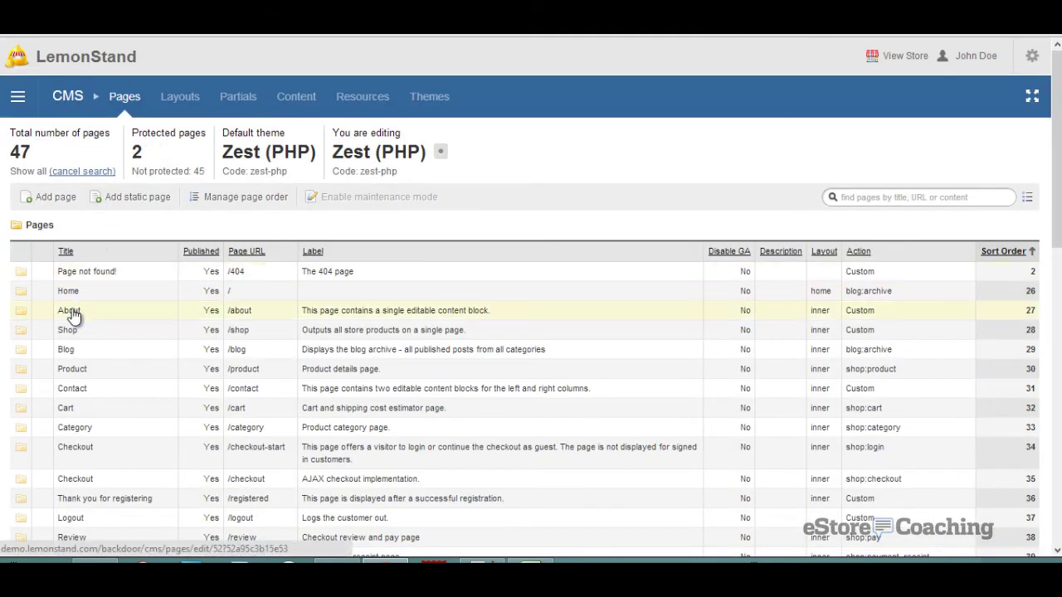
Step: Review the About page's content, meta fields and head & blocks, then list the home and inner layouts
click(98, 310)
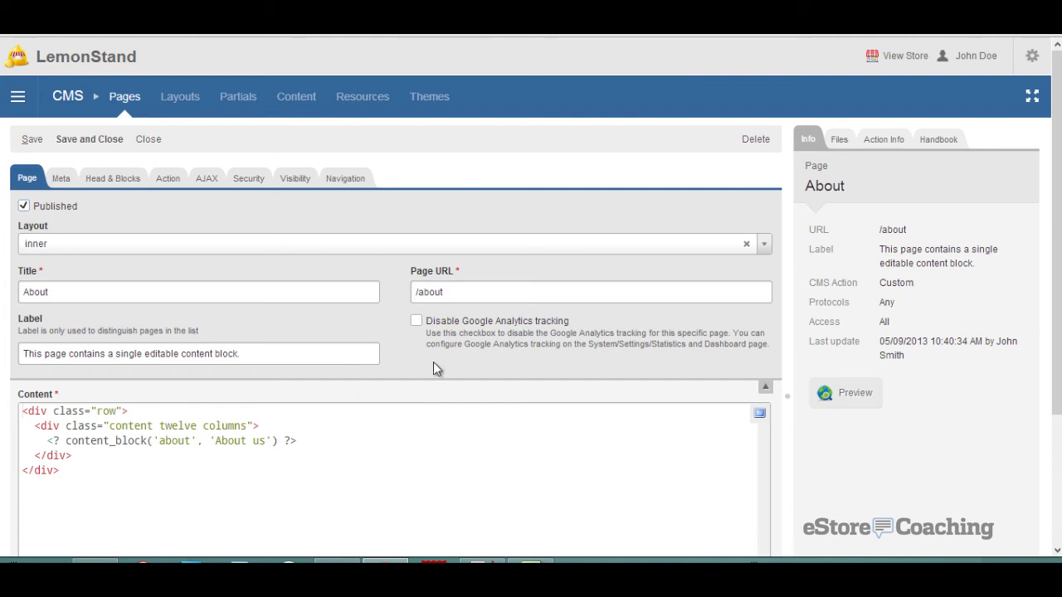
scroll(433, 362, down, 2)
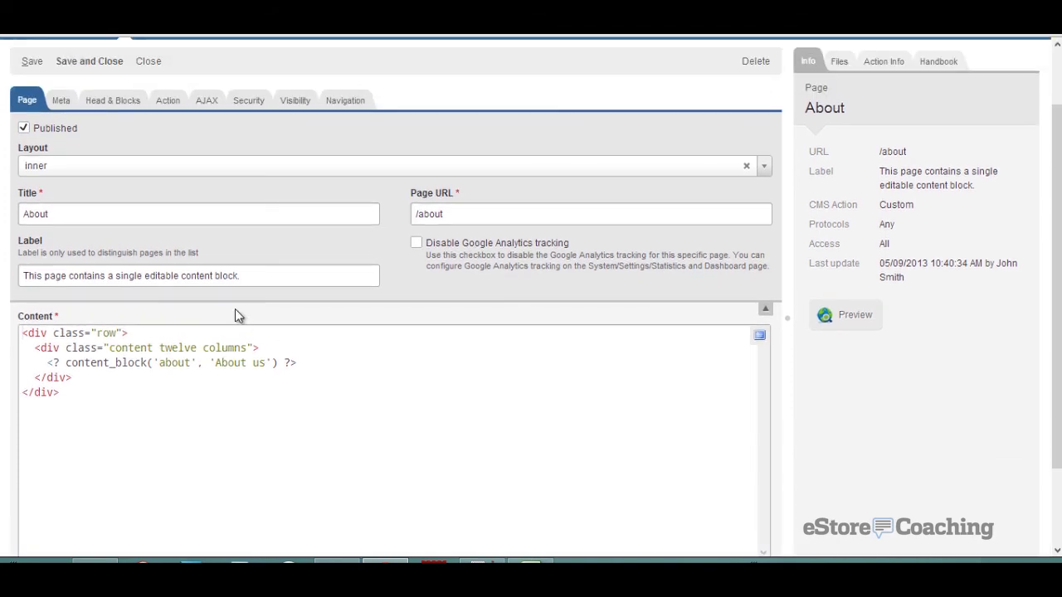
click(65, 102)
click(110, 180)
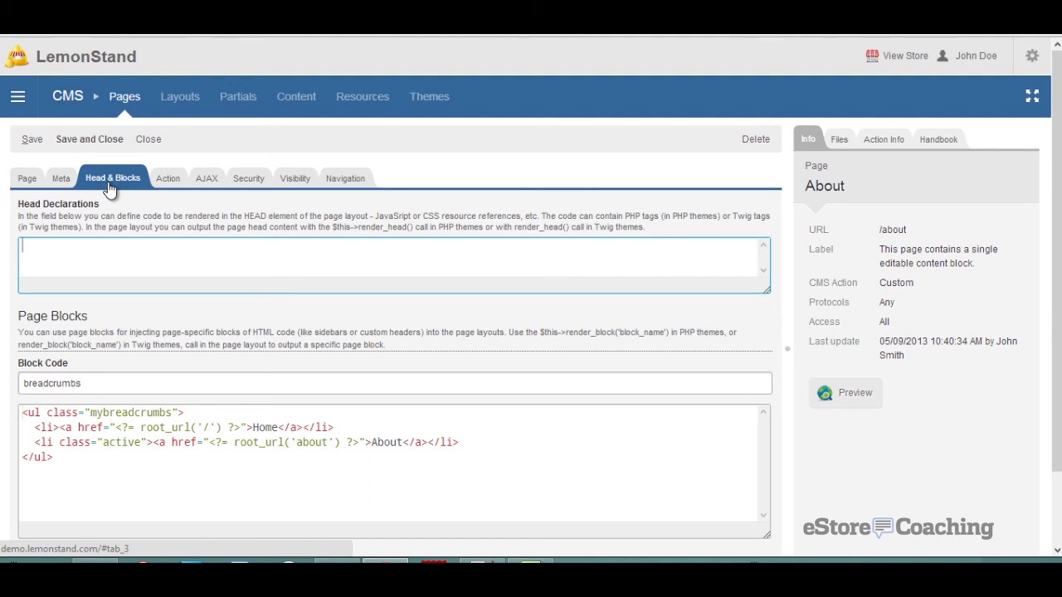
click(172, 101)
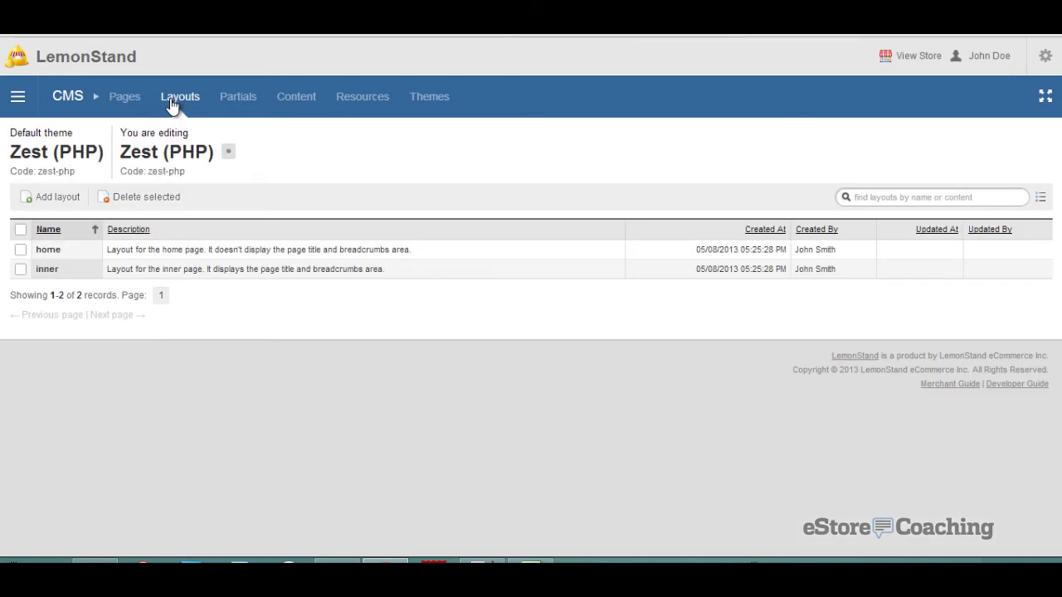
Step: View the blog:categories partial's code, then list the 10 CMS content blocks
click(224, 104)
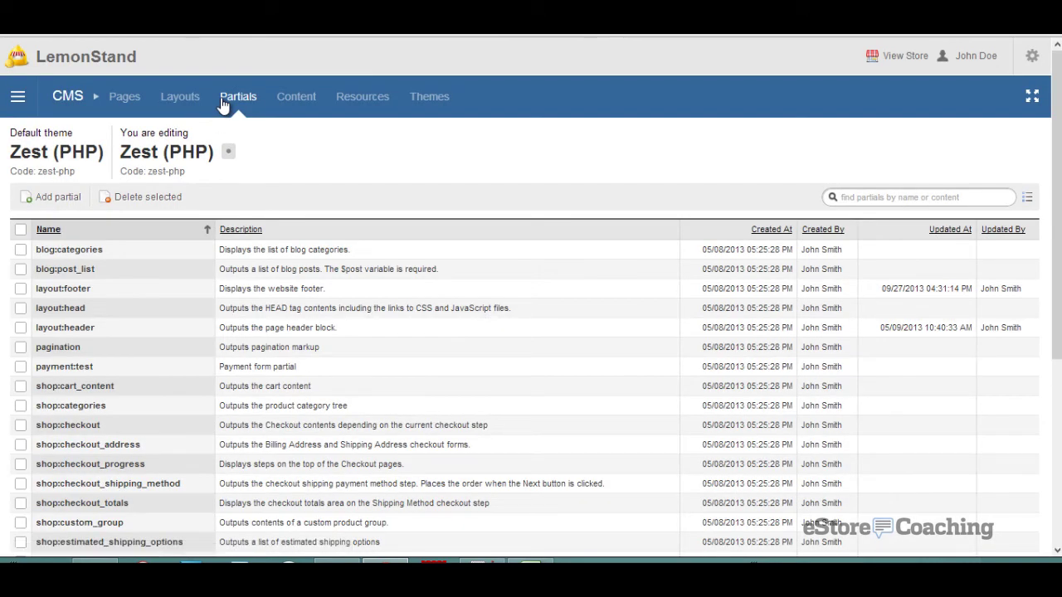
click(94, 253)
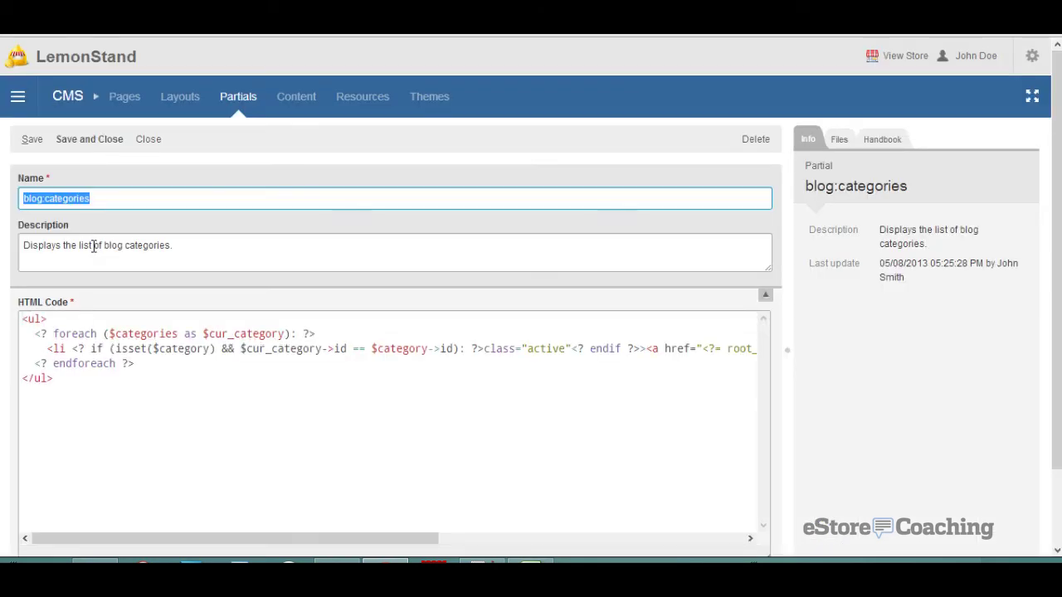
click(289, 106)
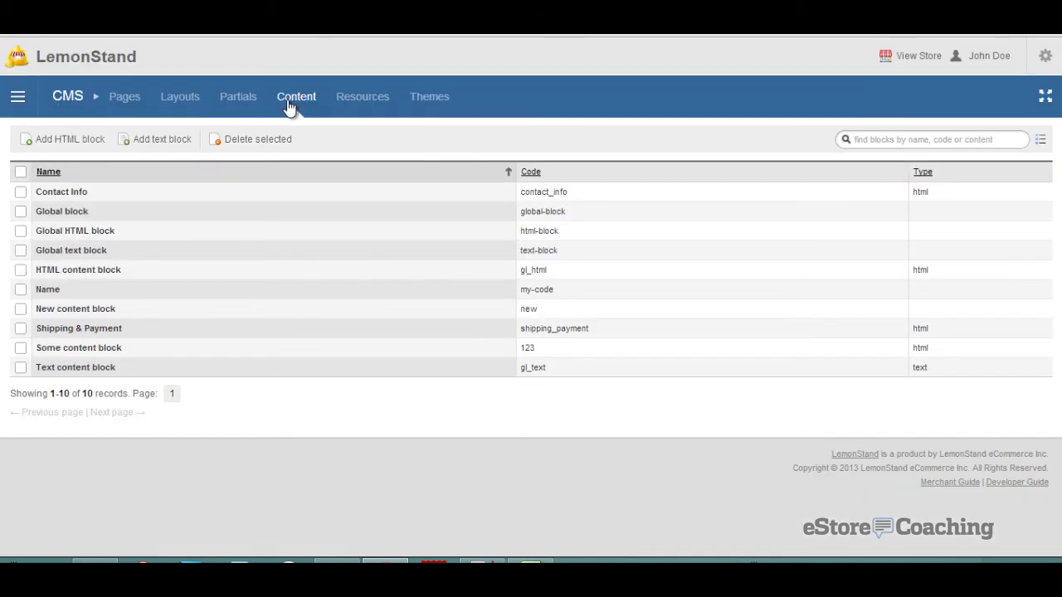
Step: Browse the images and blog resource folders, then list the single Zest (PHP) theme
click(363, 106)
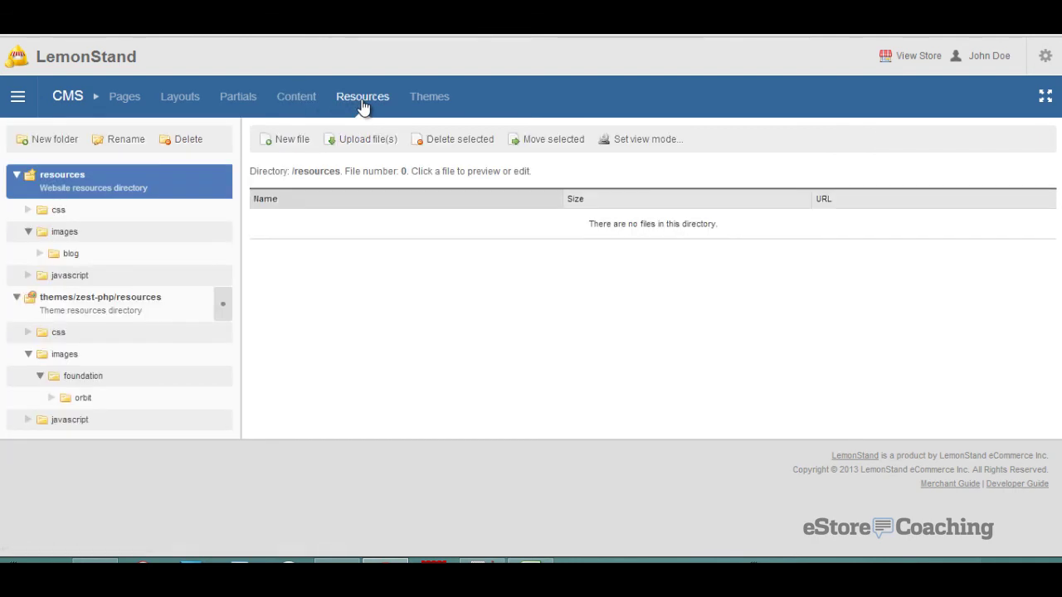
click(73, 235)
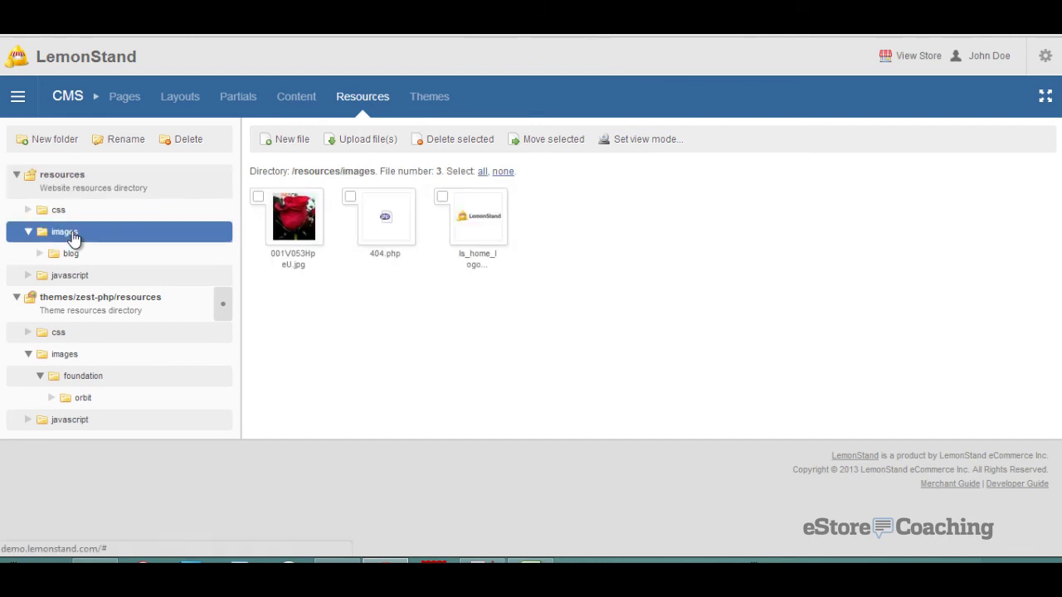
click(71, 262)
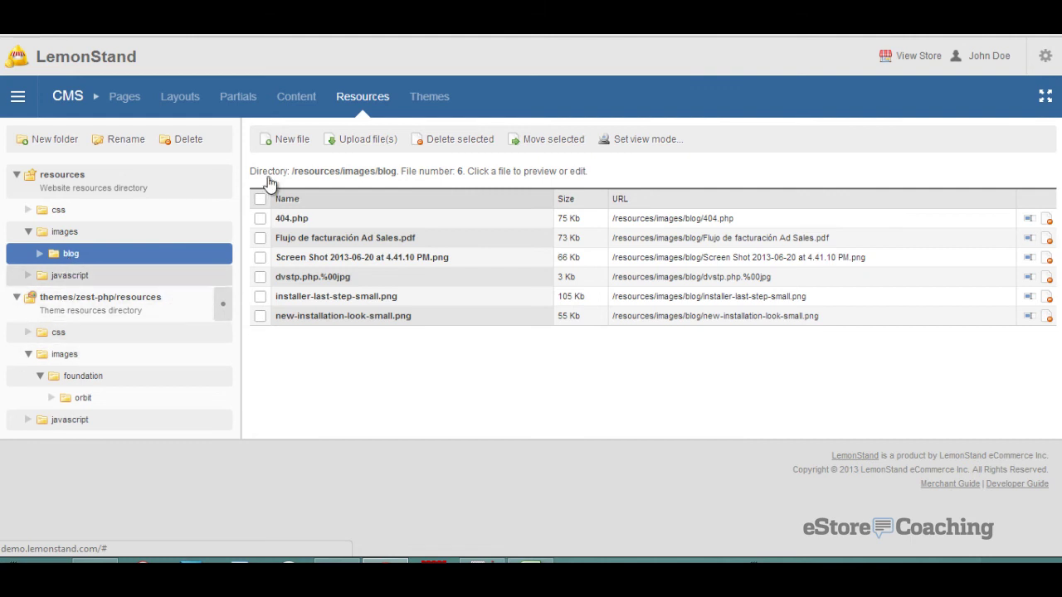
click(429, 98)
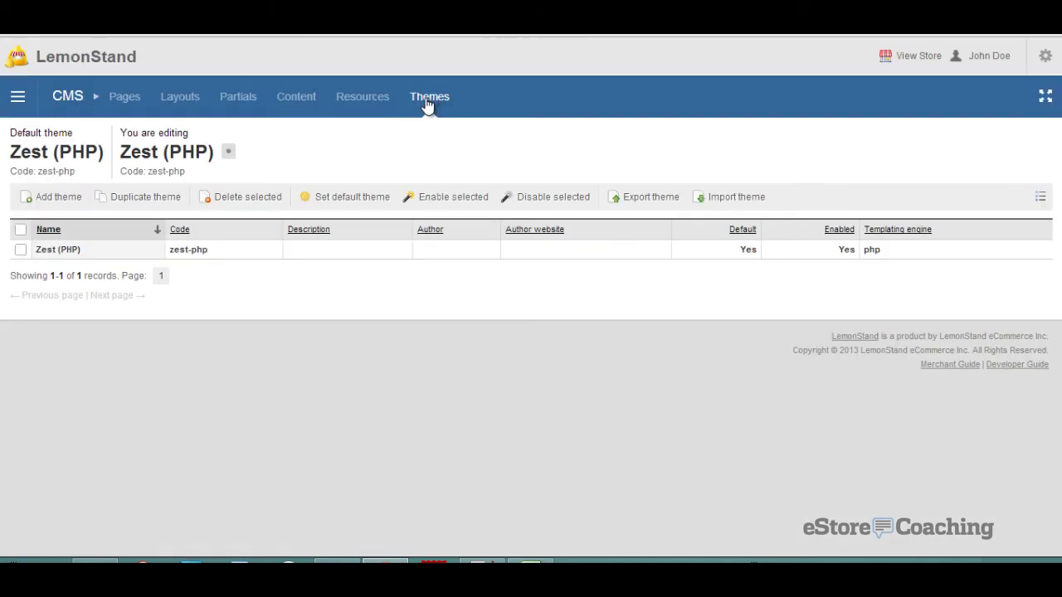
click(6, 99)
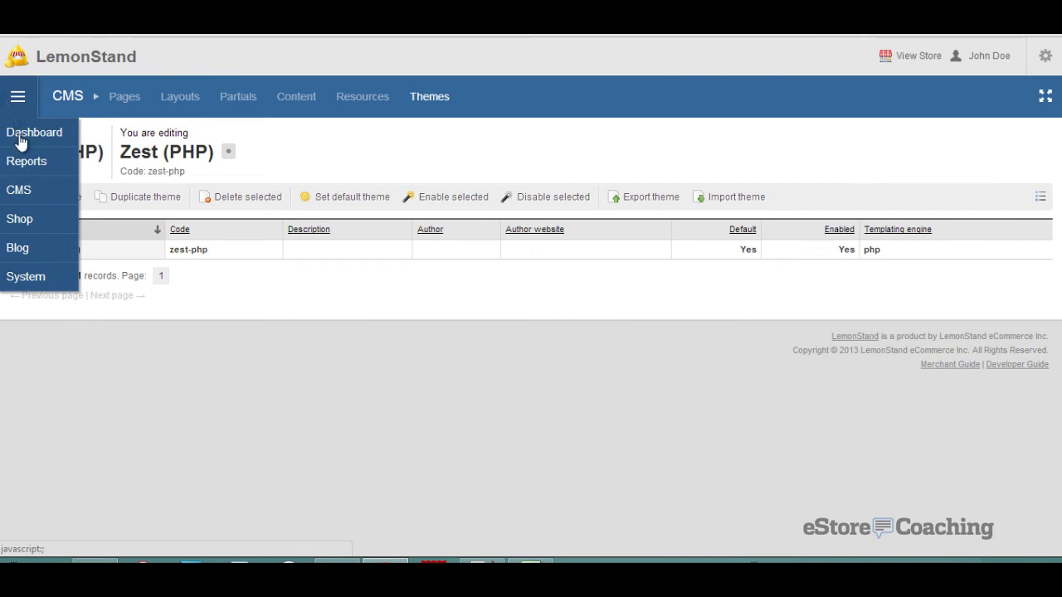
Step: Inspect the Zest theme blog post's details, categories and content, leaving without saving
click(27, 256)
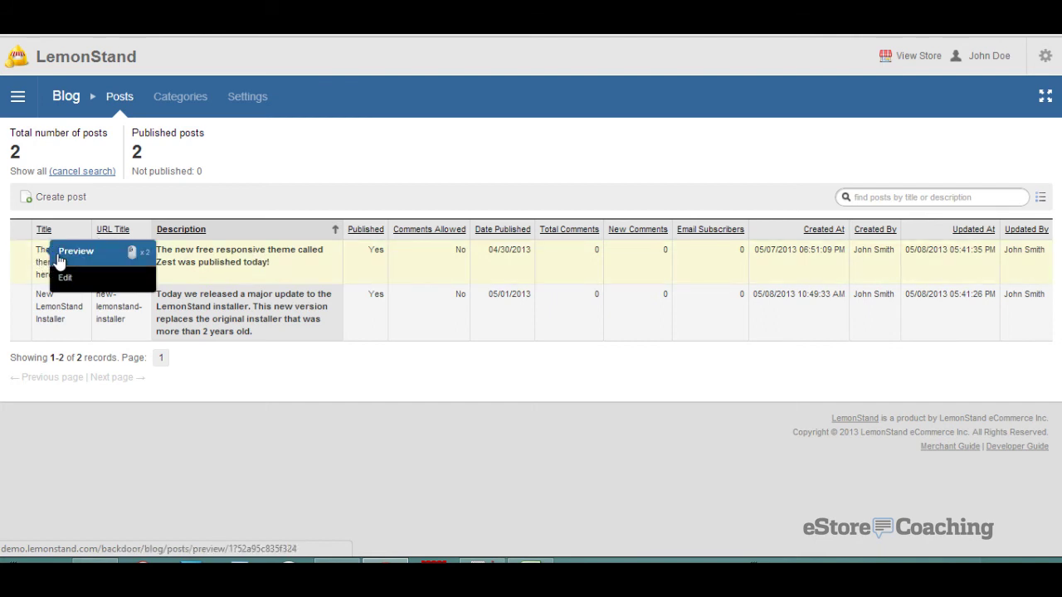
click(71, 278)
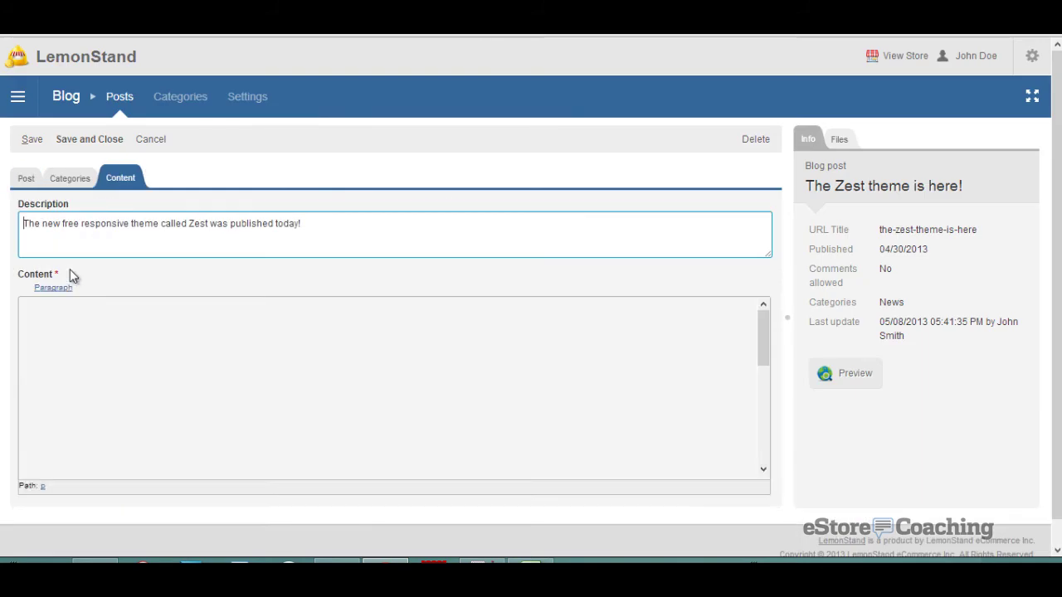
click(23, 182)
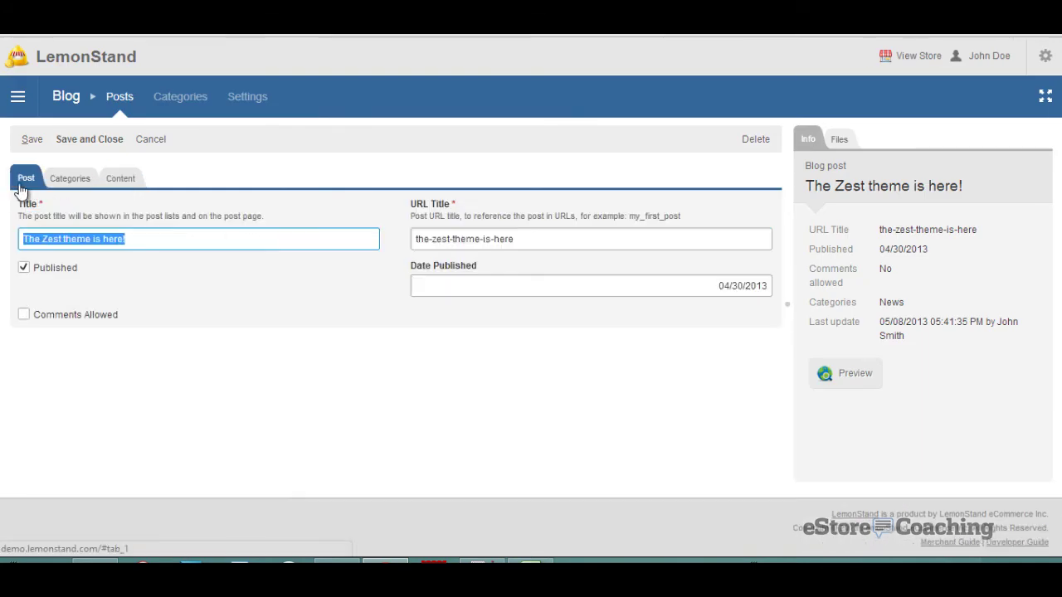
click(67, 186)
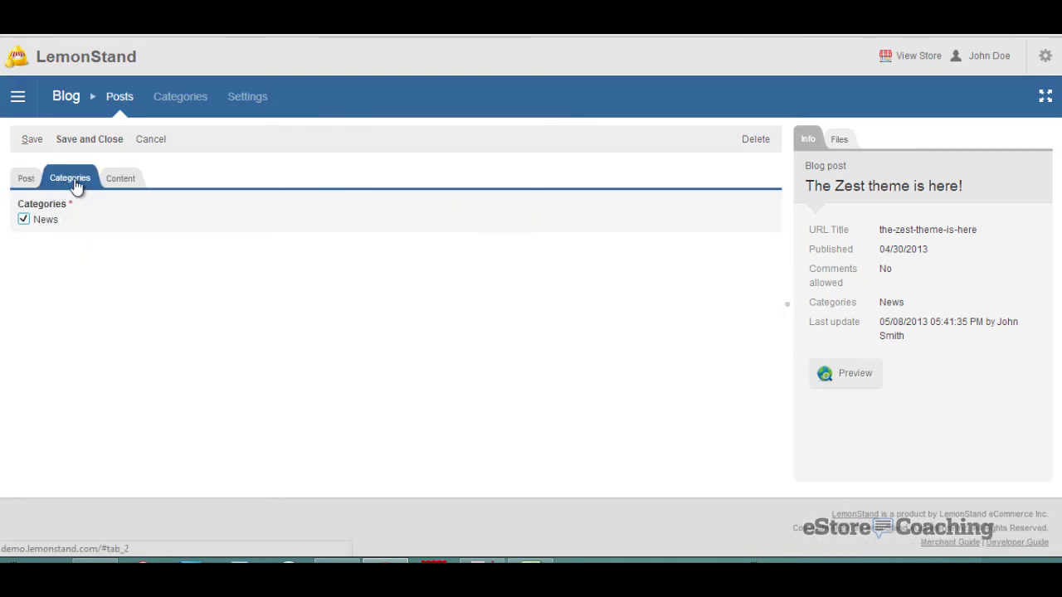
click(122, 179)
scroll(312, 250, down, 1)
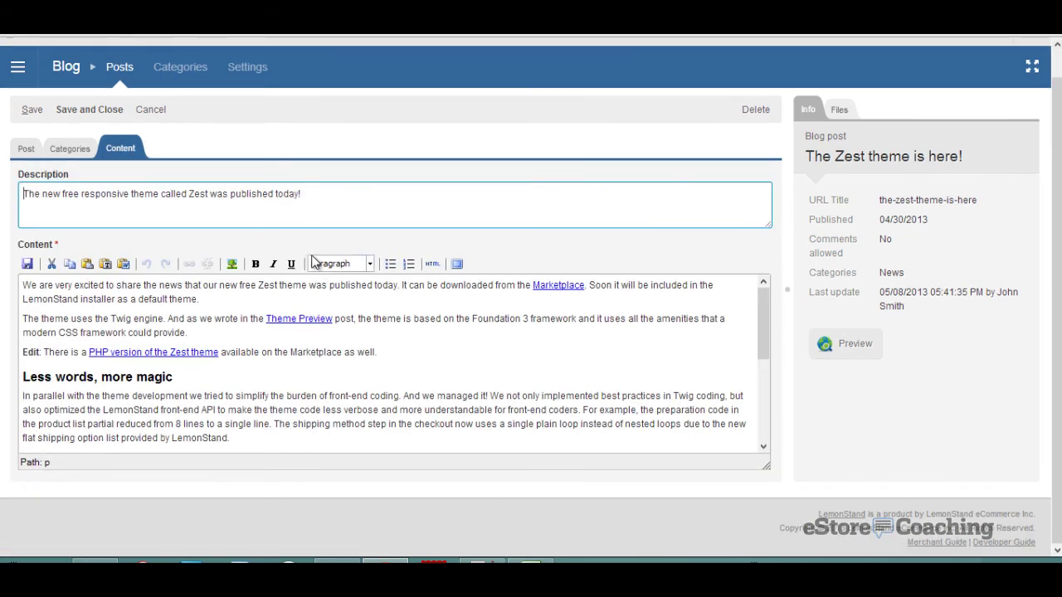
drag(763, 332, 742, 308)
click(152, 109)
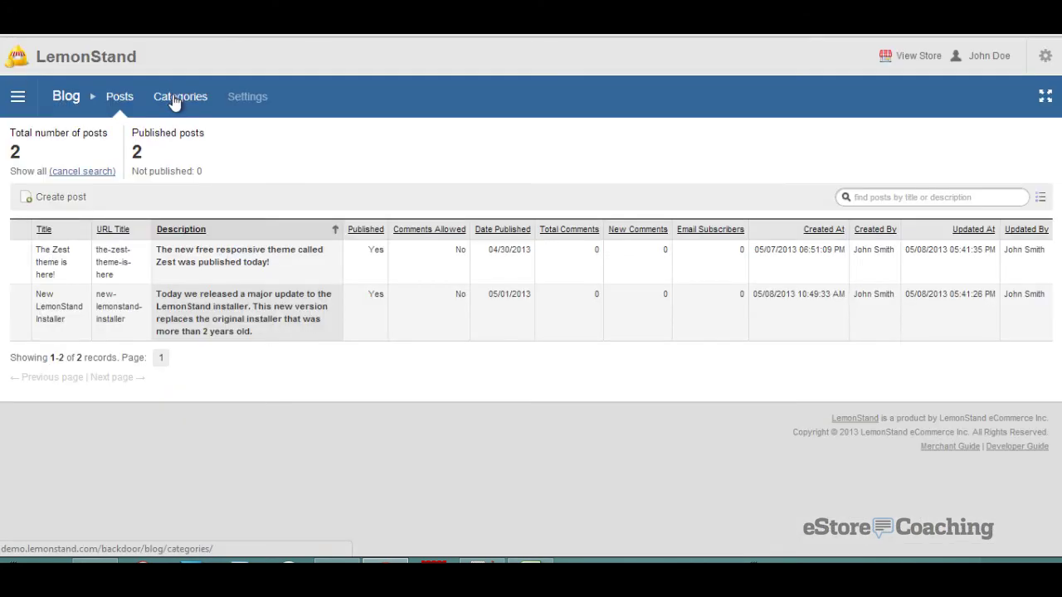
Step: Check the News category and the blog's new comment notifications, set to Nobody
click(175, 102)
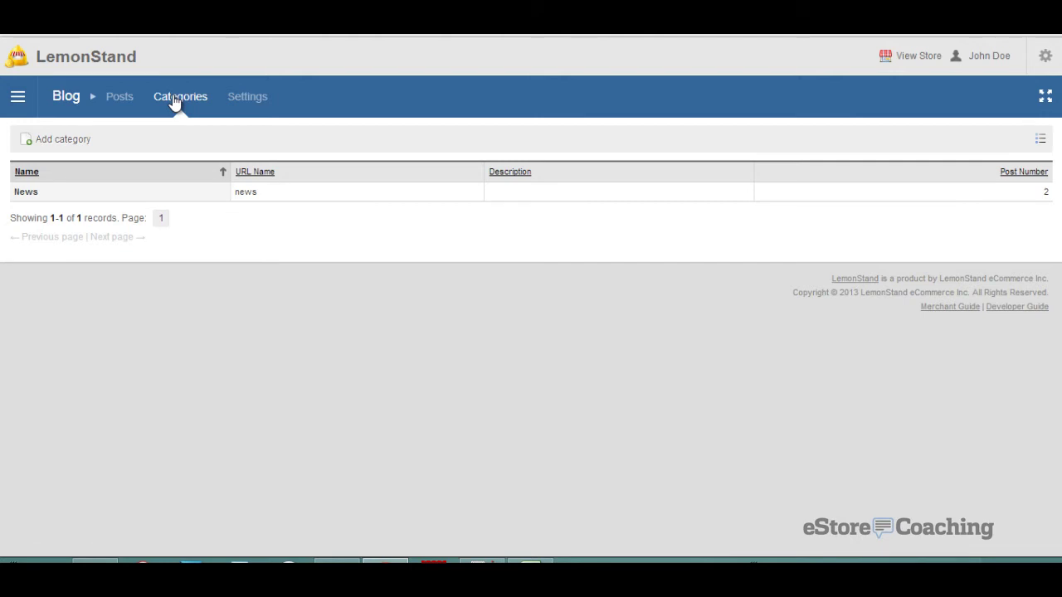
click(246, 101)
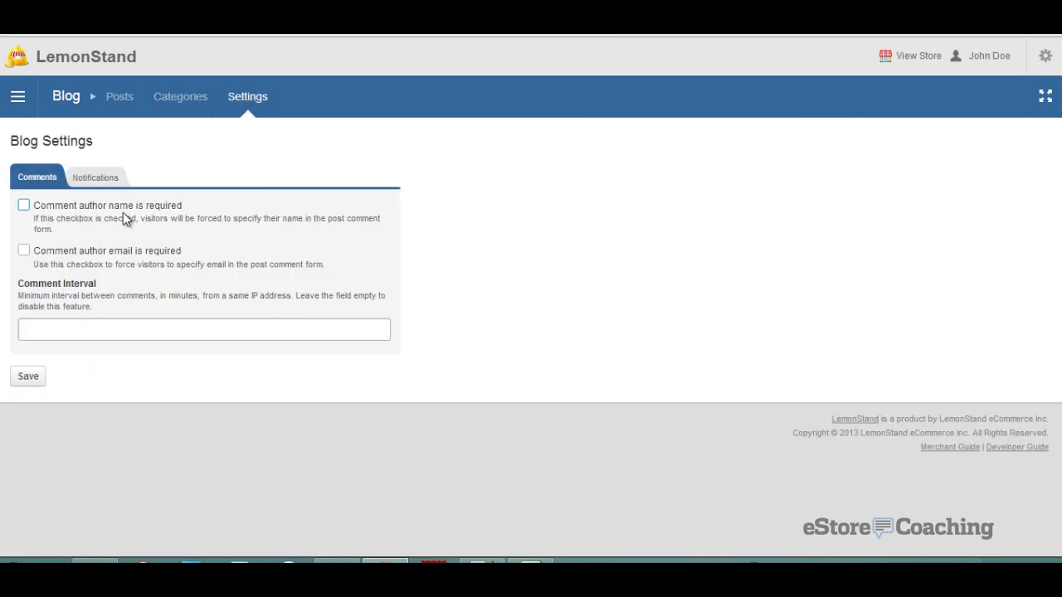
click(111, 187)
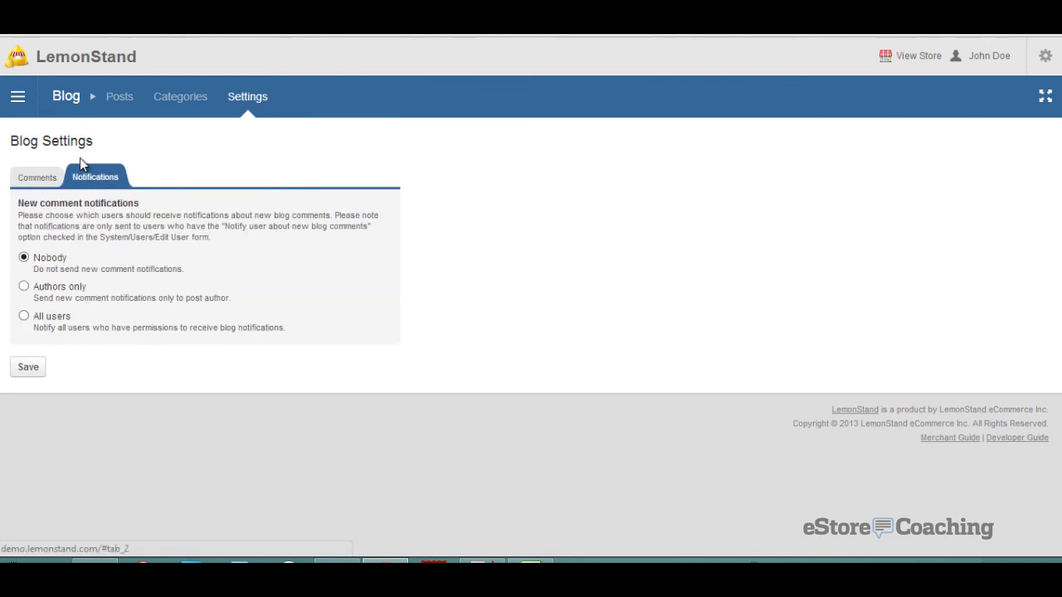
click(23, 105)
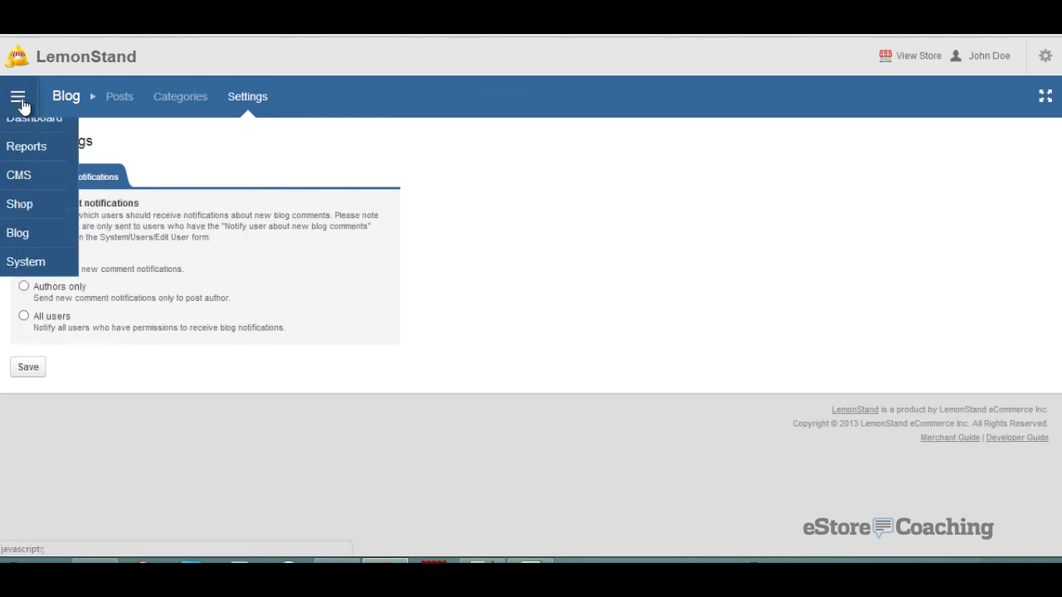
Step: Check the Email Settings (PHP mail method) without saving, then list the 12 email templates
click(36, 283)
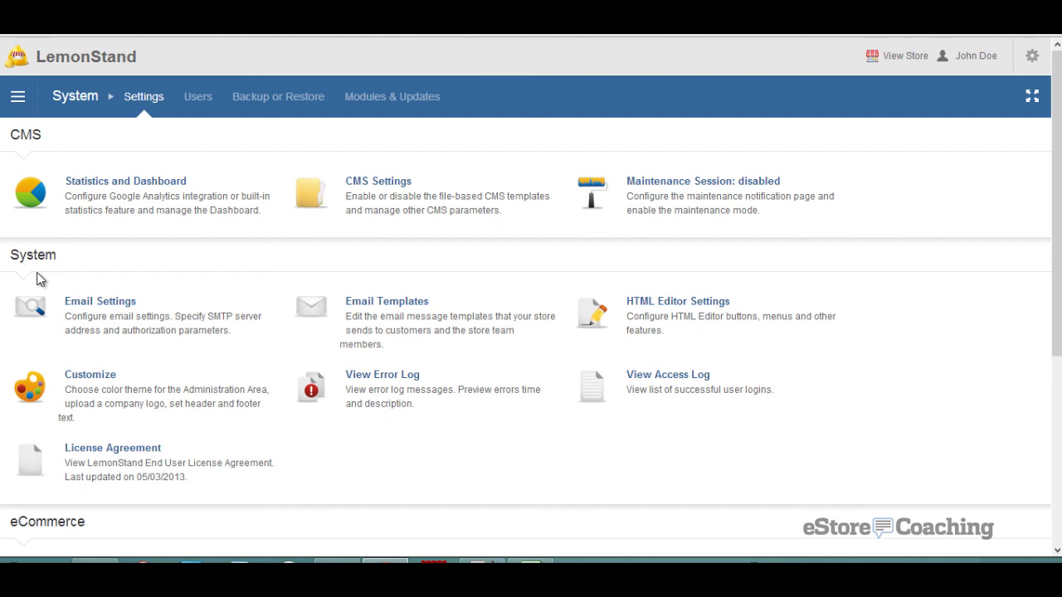
click(83, 302)
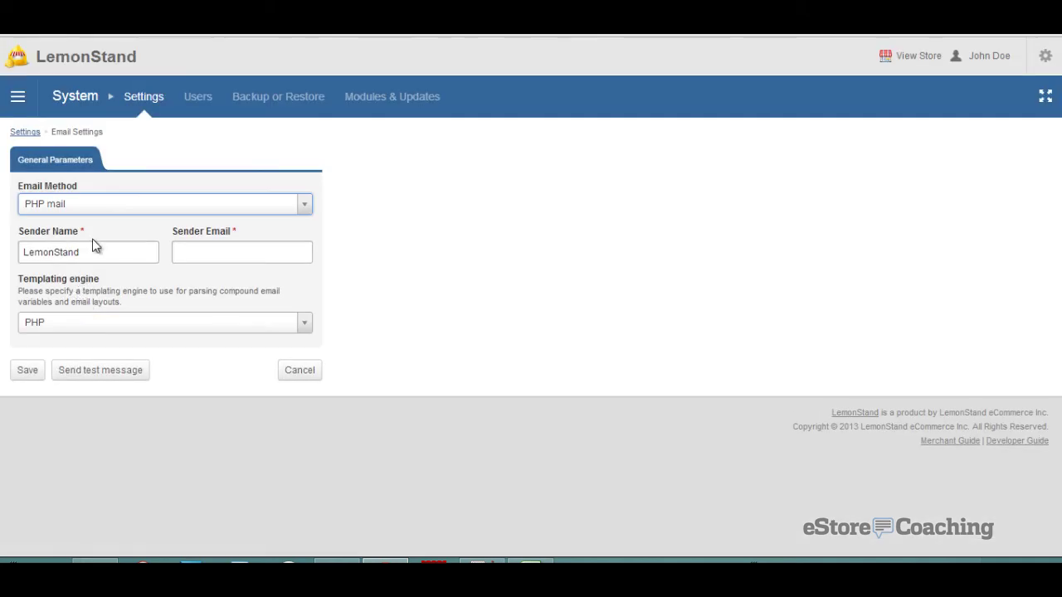
click(316, 377)
click(367, 301)
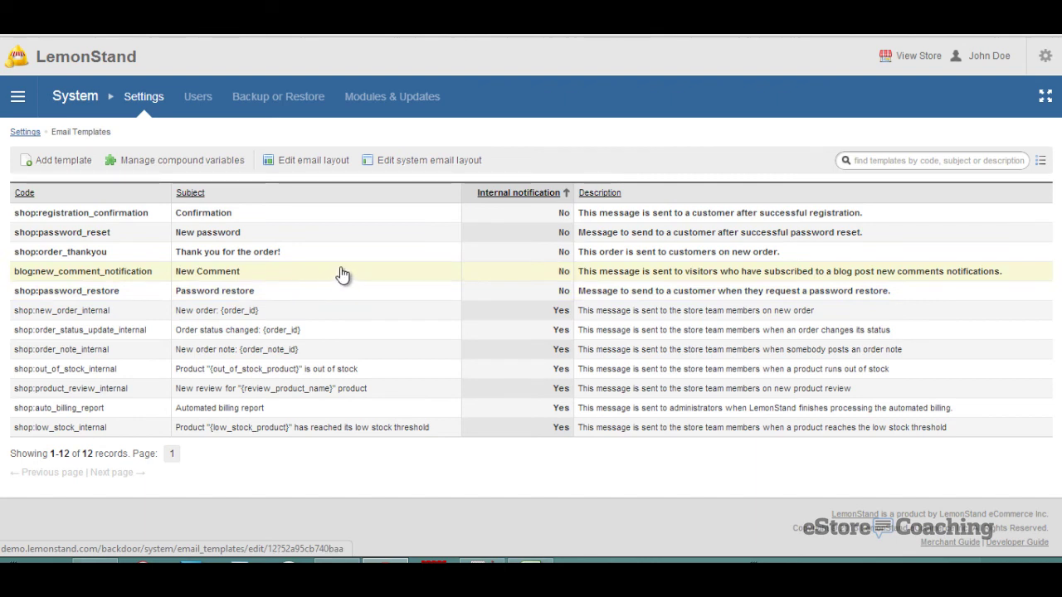
click(313, 172)
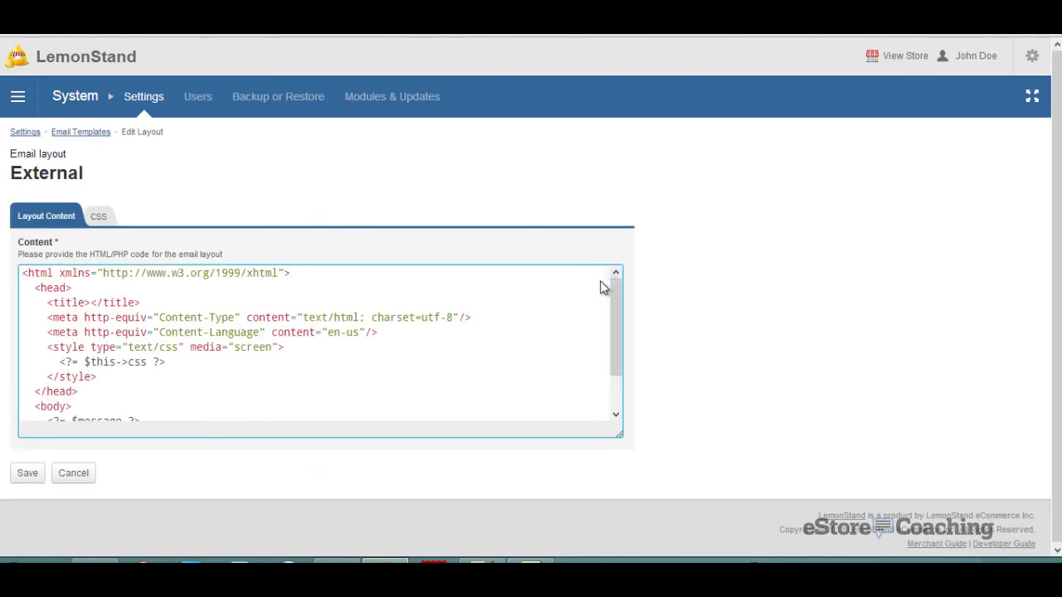
scroll(614, 323, down, 3)
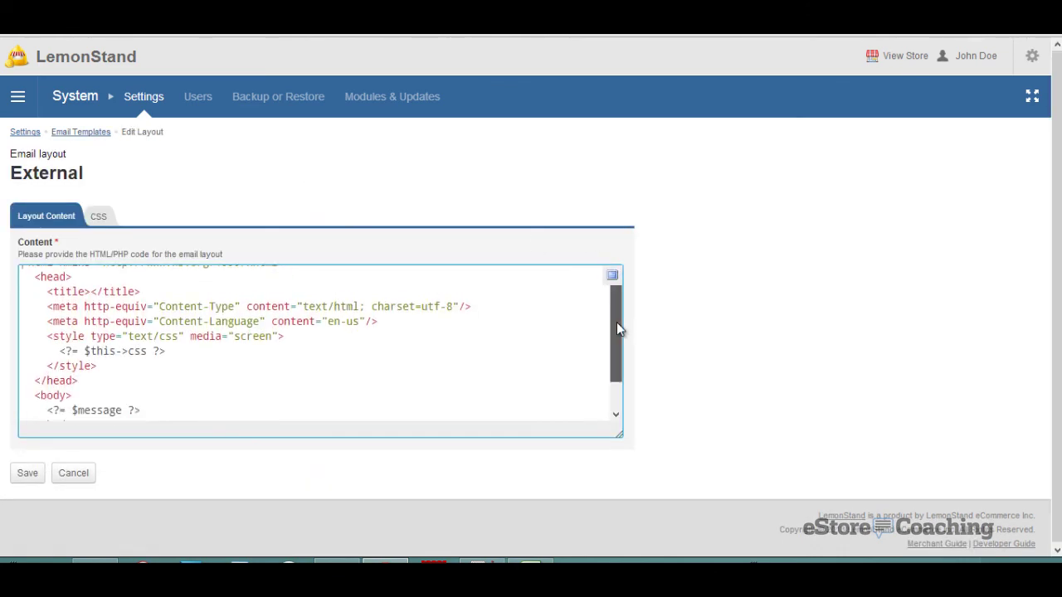
click(104, 220)
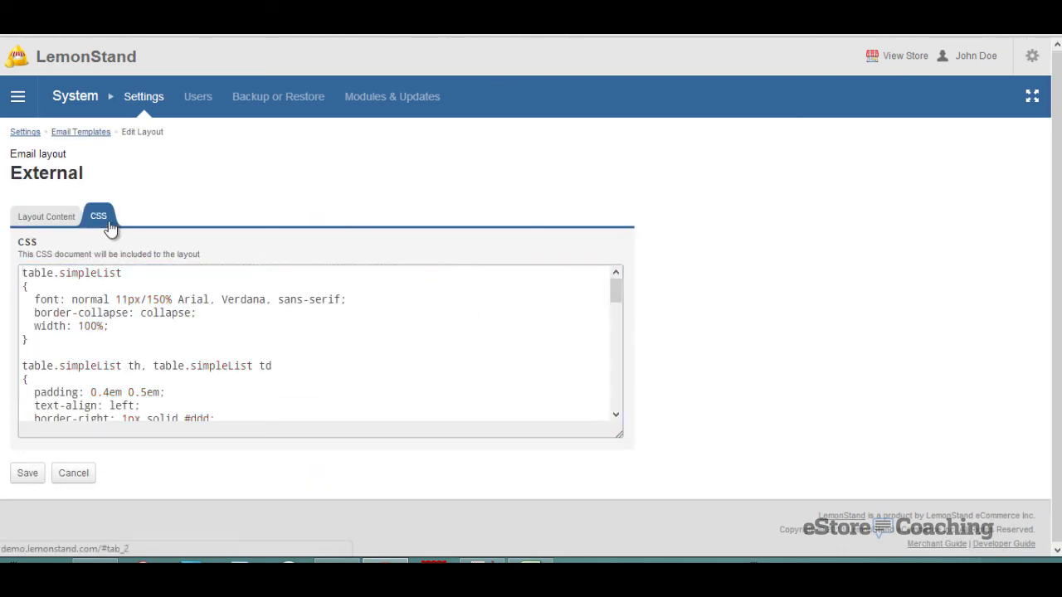
click(75, 473)
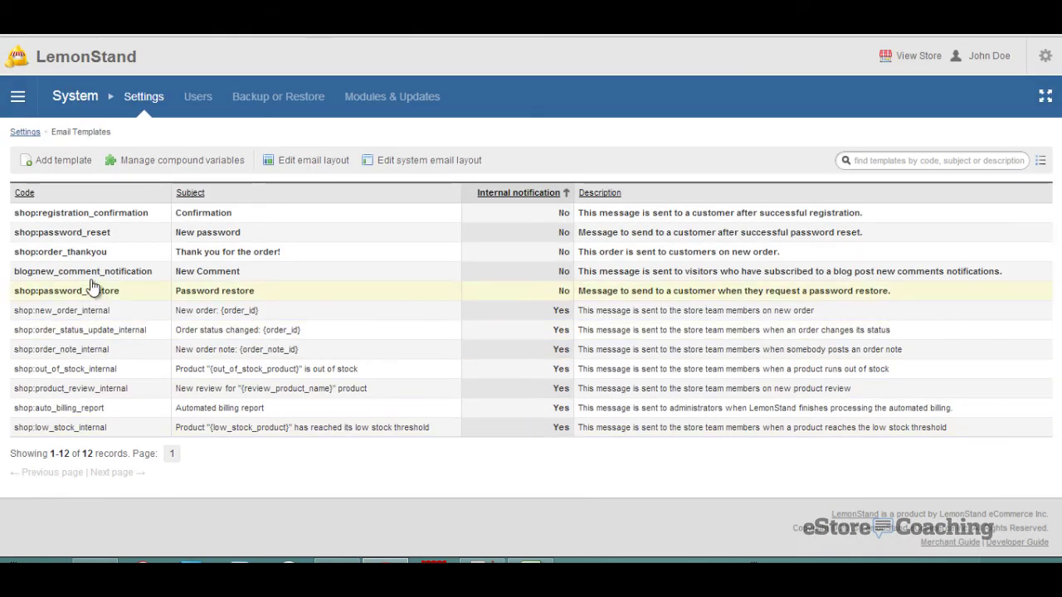
click(86, 254)
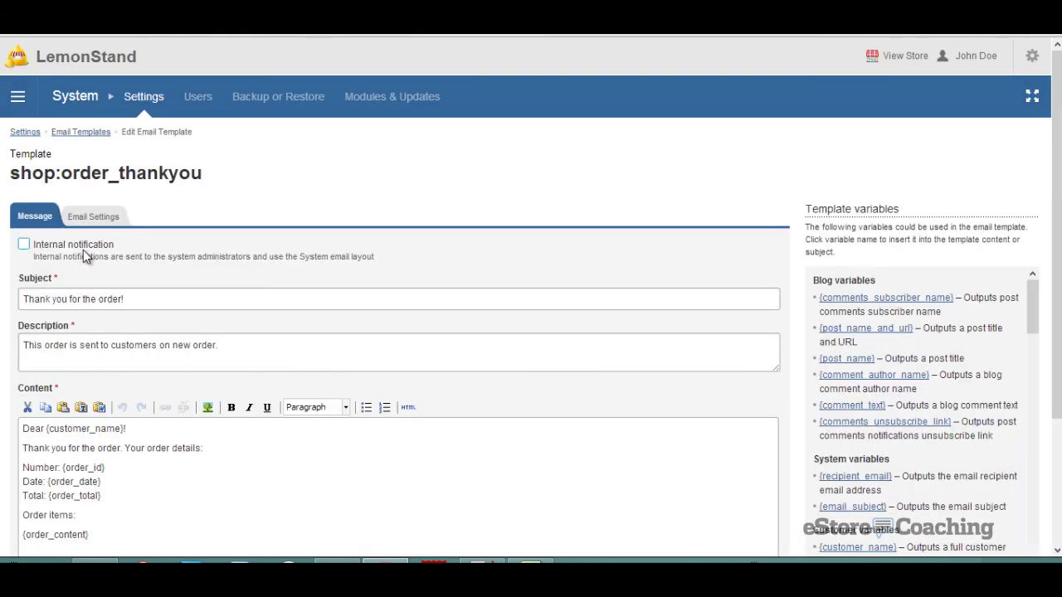
scroll(631, 282, down, 3)
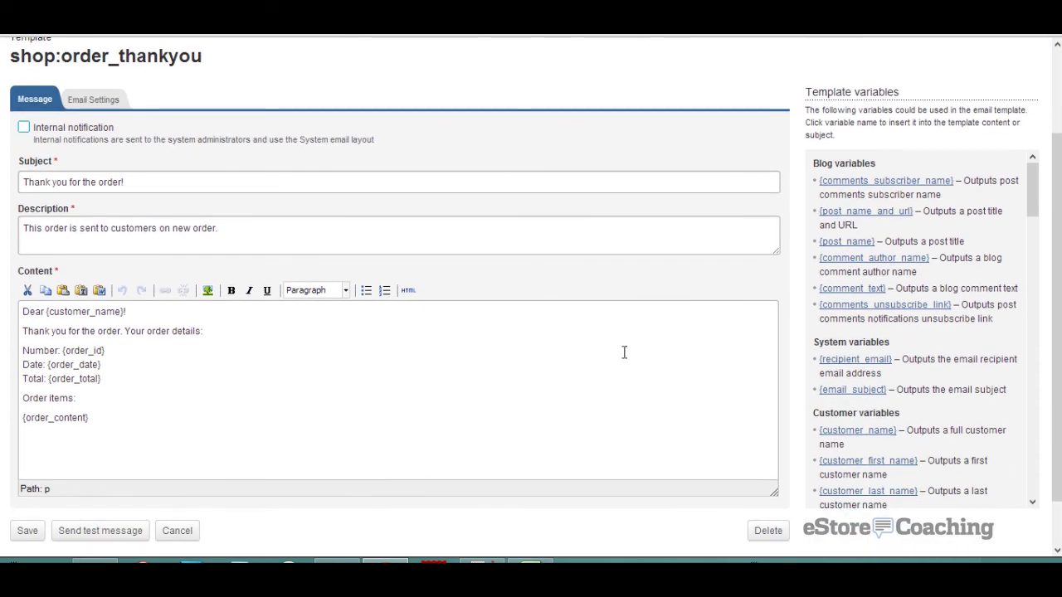
click(116, 104)
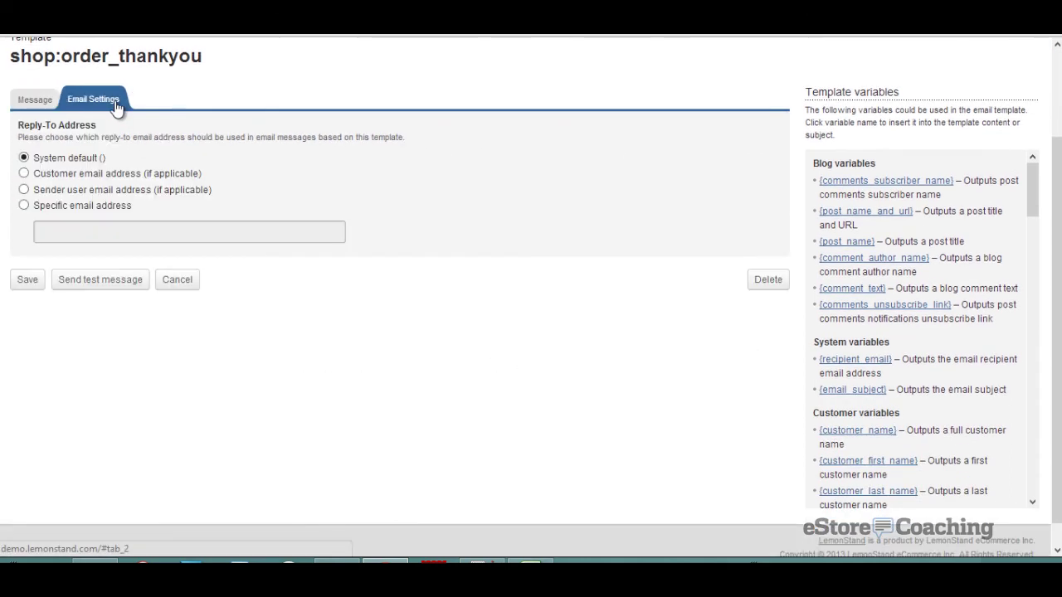
click(185, 280)
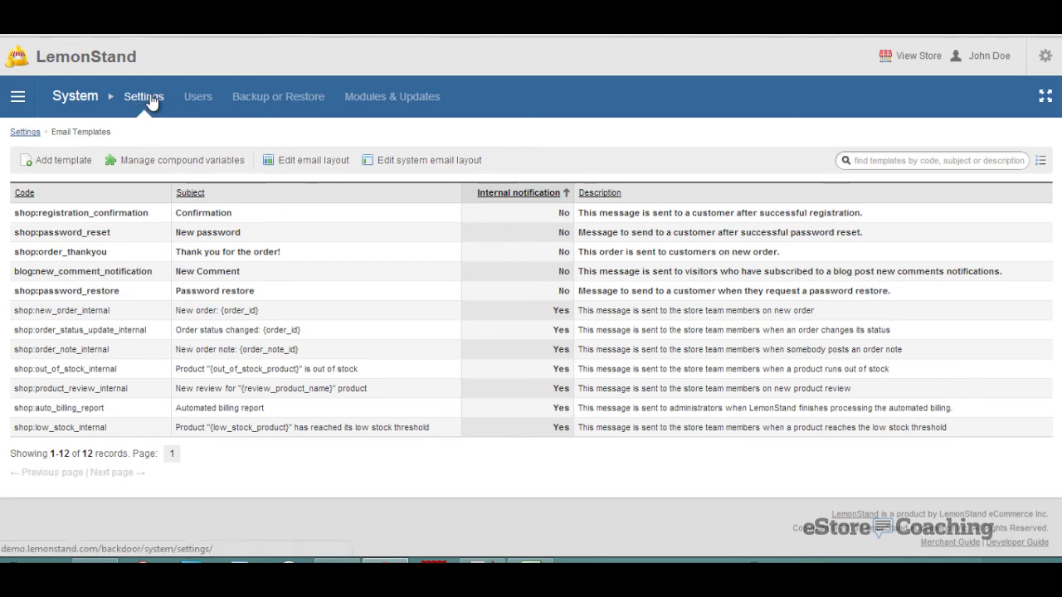
Step: Look through backend users, the unconfigured backup page and active modules, then the settings overview
click(211, 98)
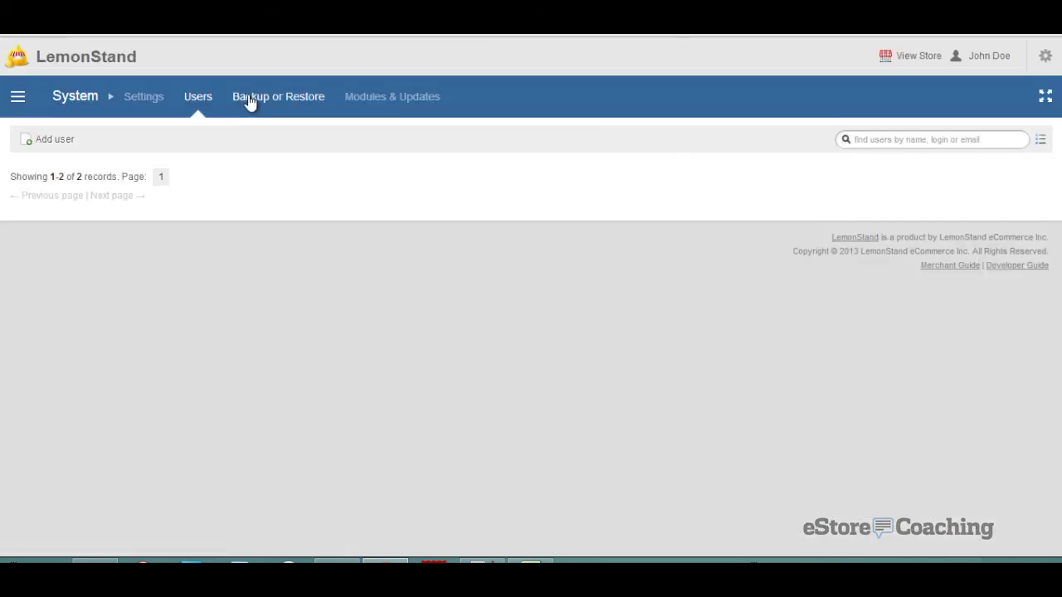
click(249, 100)
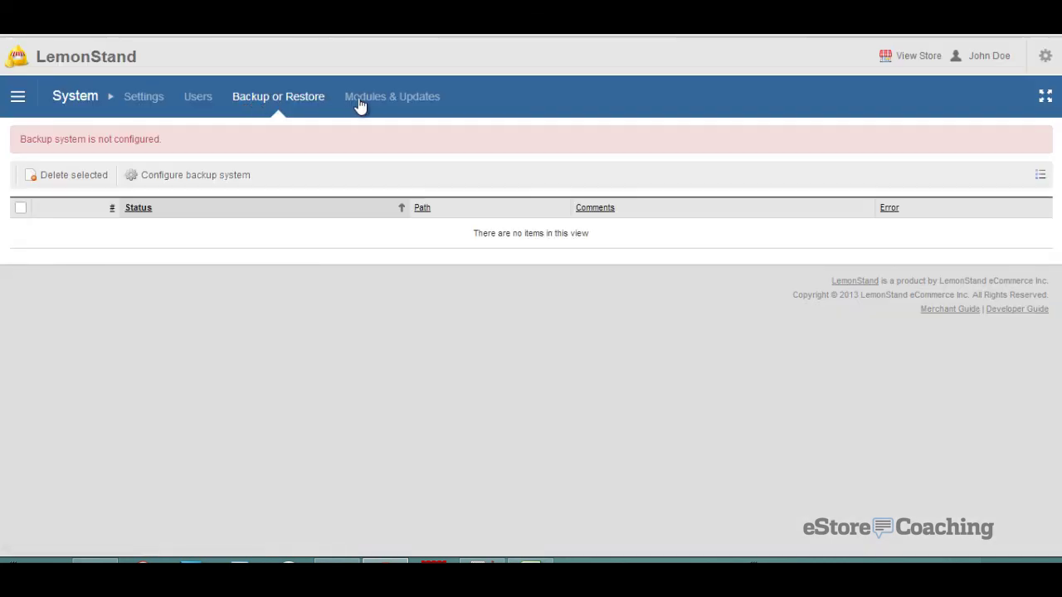
click(364, 107)
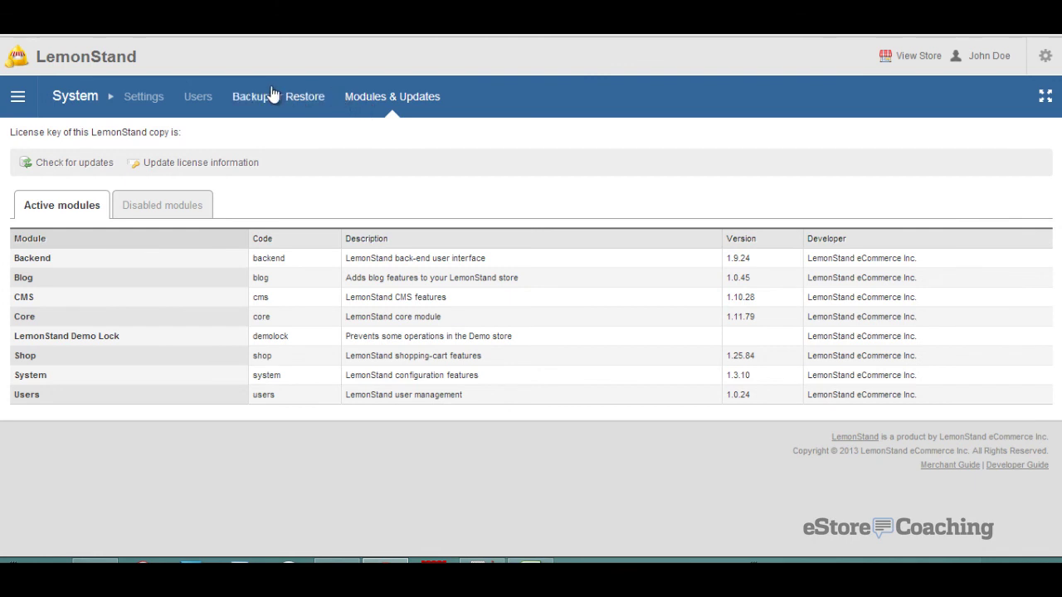
click(136, 99)
scroll(238, 369, down, 3)
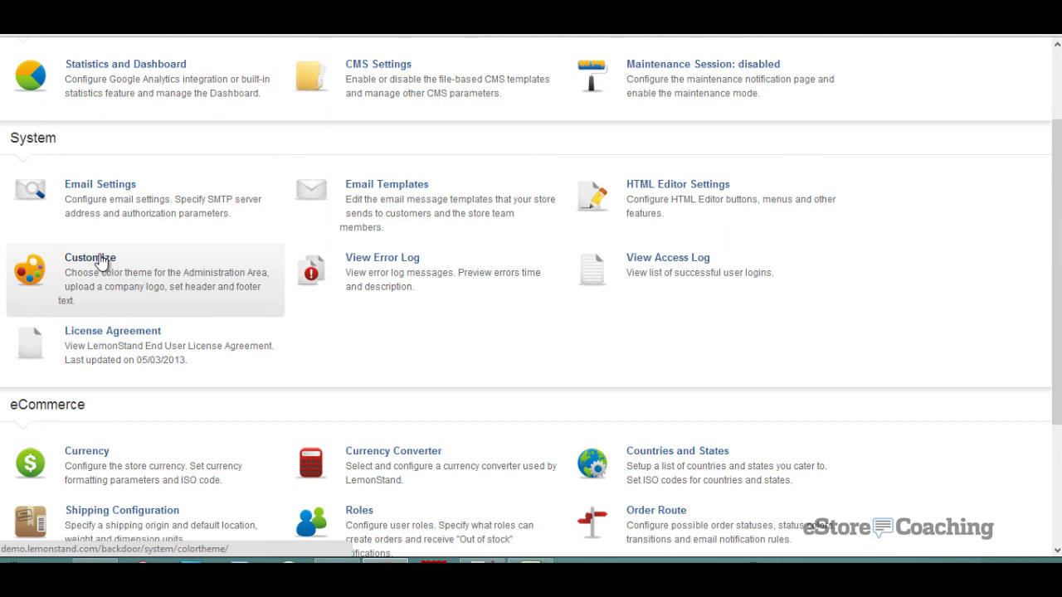
click(101, 262)
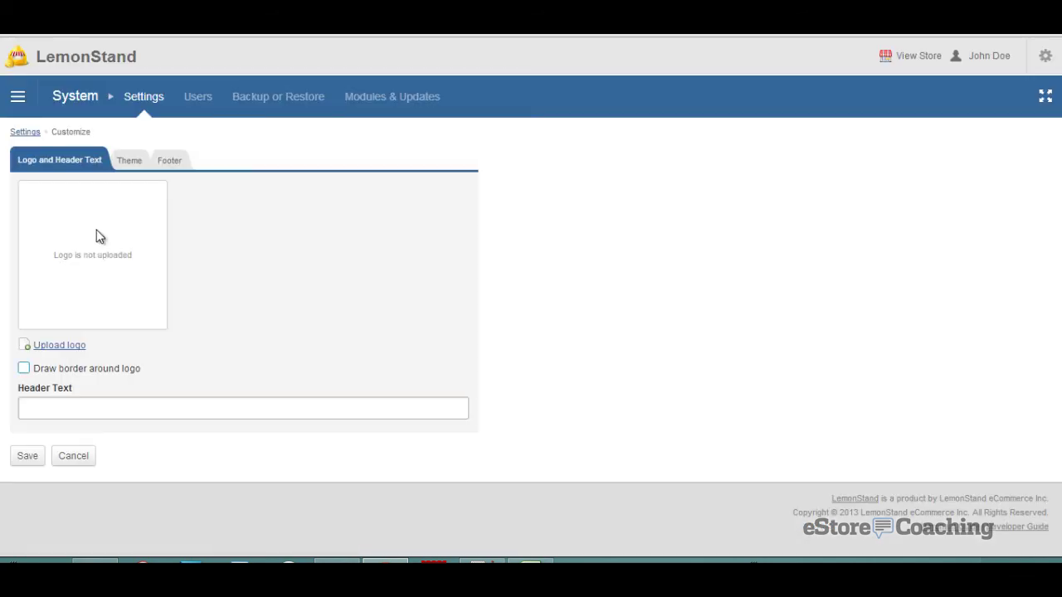
click(120, 159)
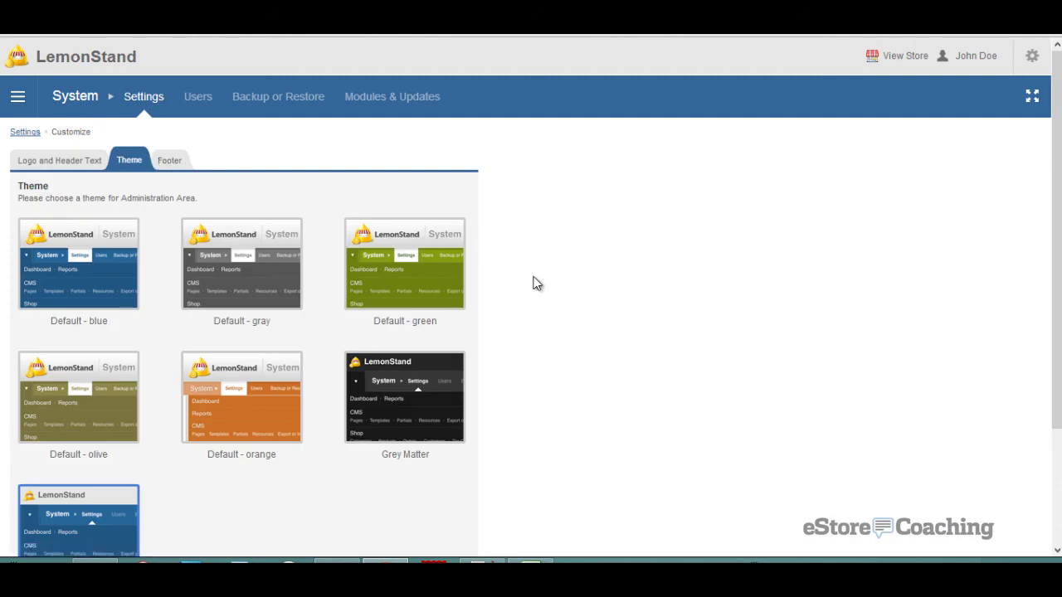
scroll(533, 284, down, 3)
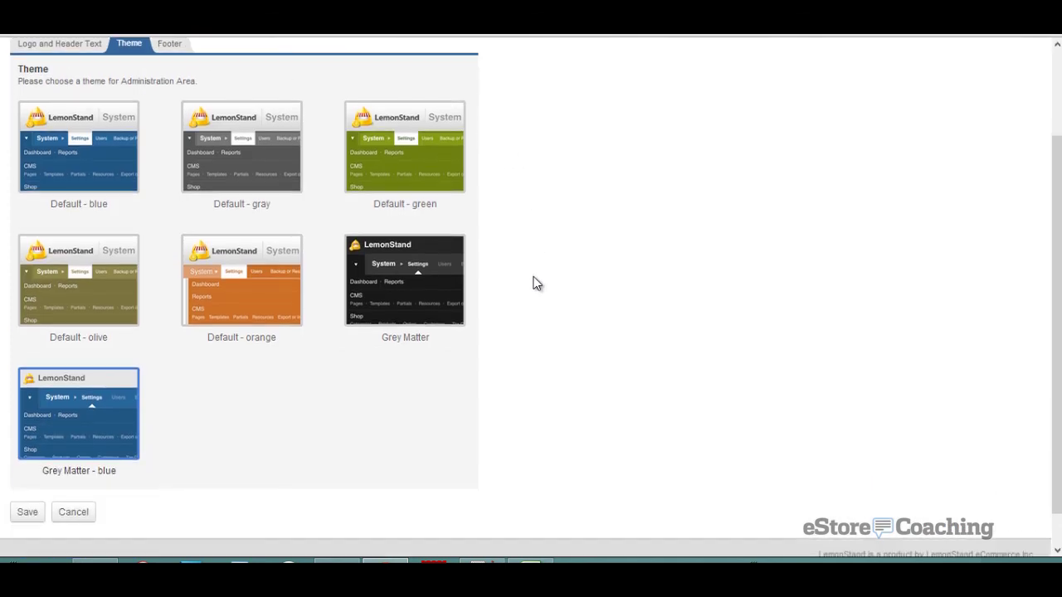
scroll(528, 284, up, 3)
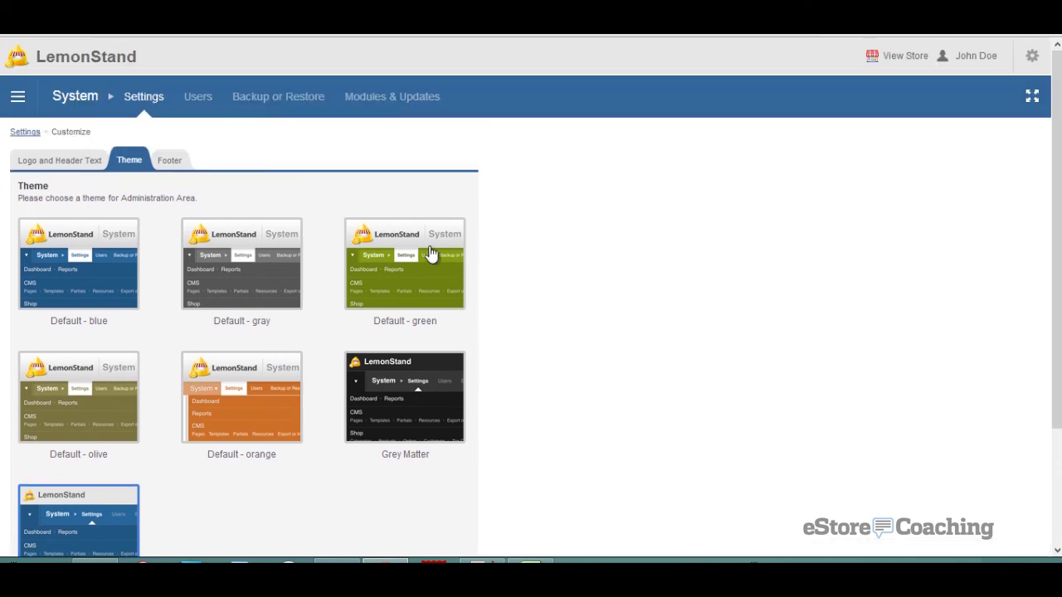
click(172, 163)
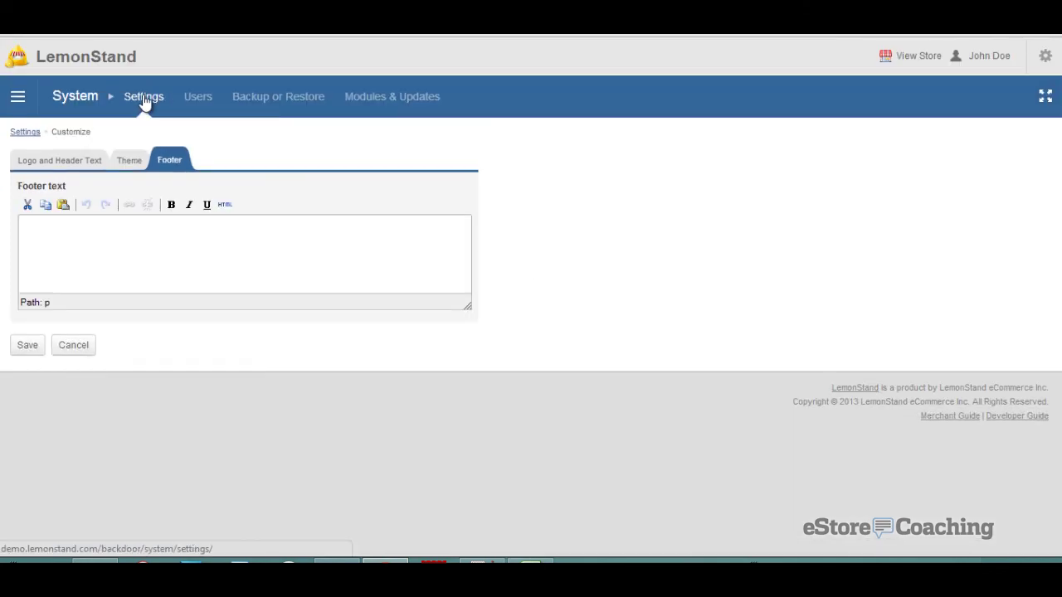
click(144, 101)
scroll(203, 239, down, 6)
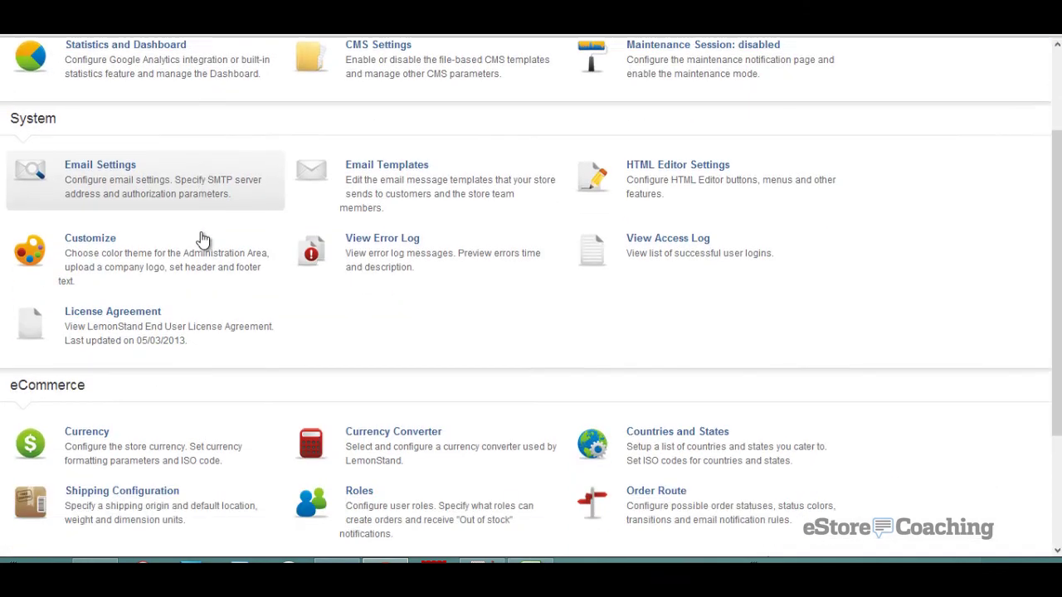
scroll(204, 240, down, 2)
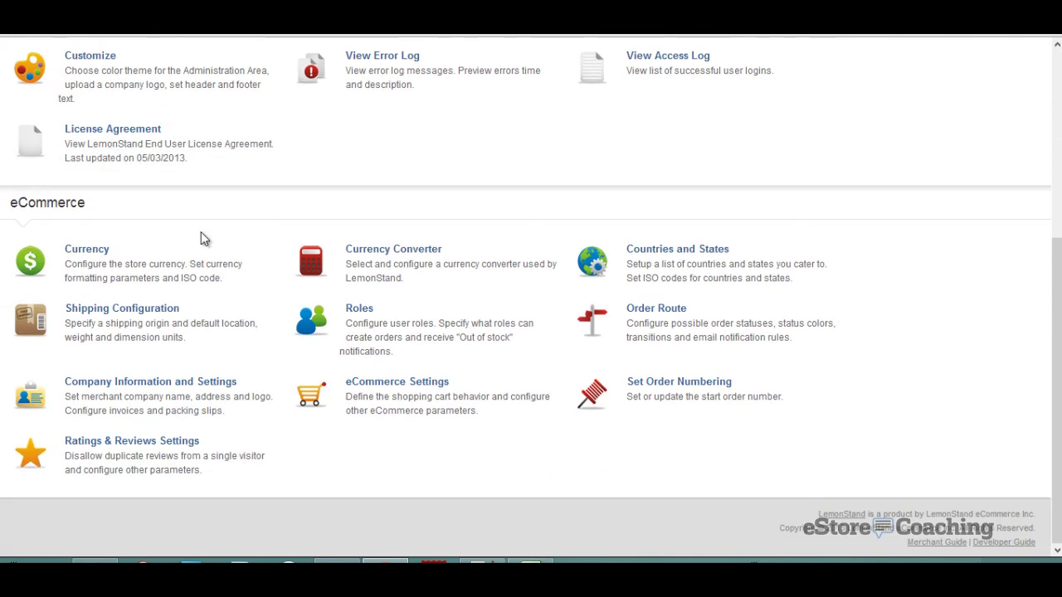
click(184, 447)
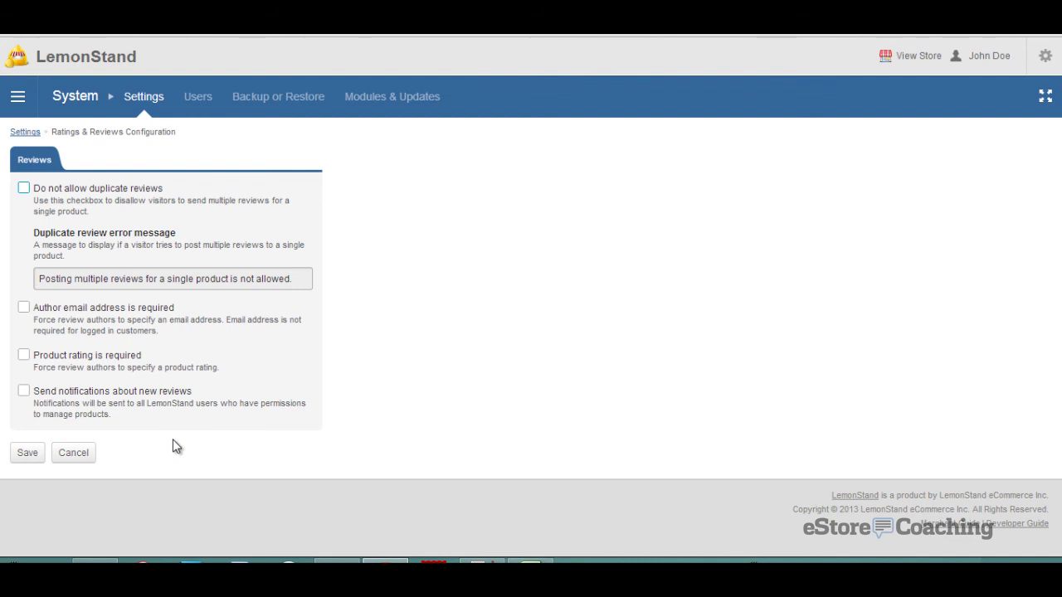
click(86, 456)
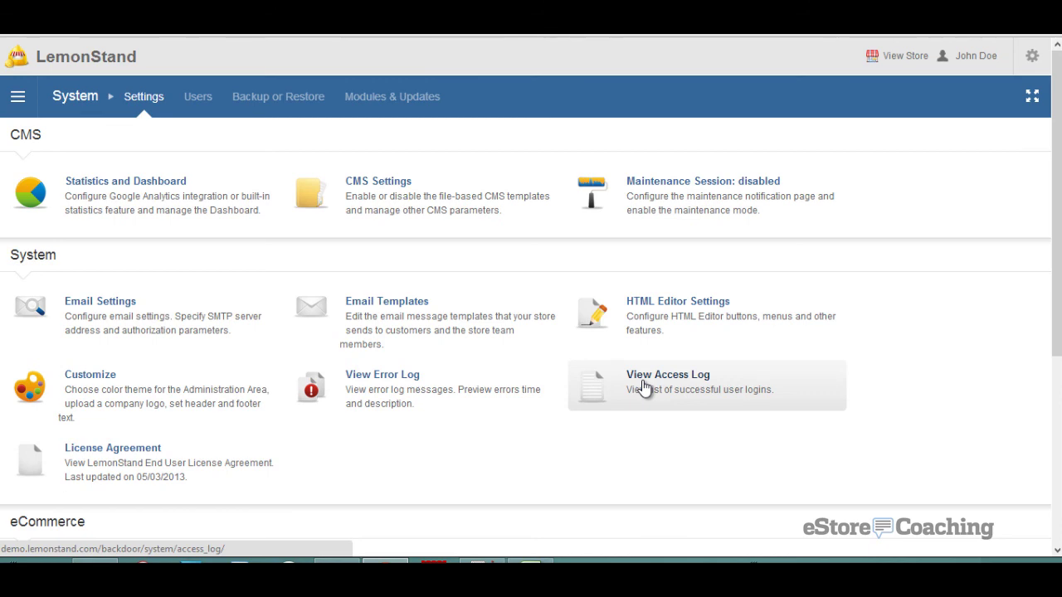
Step: Review the order statuses and transitions on the Order Route page
scroll(643, 386, down, 3)
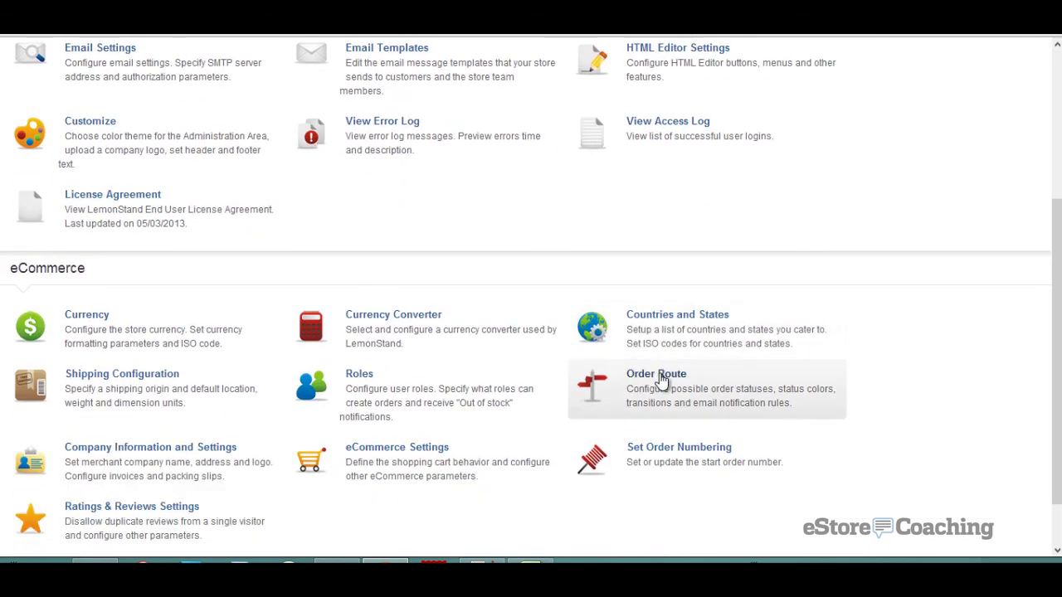
click(661, 380)
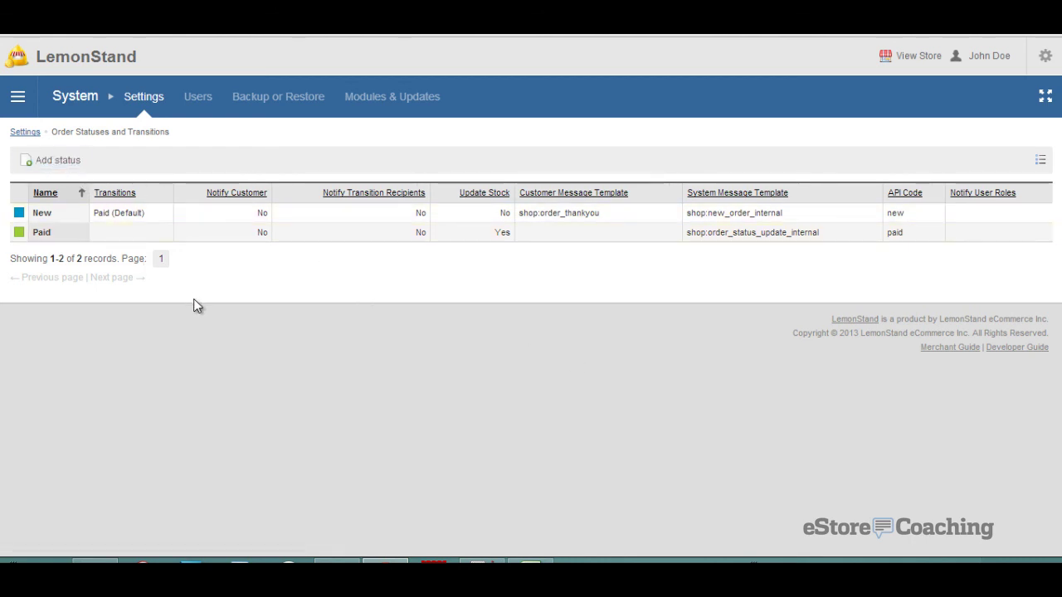
scroll(439, 363, down, 1)
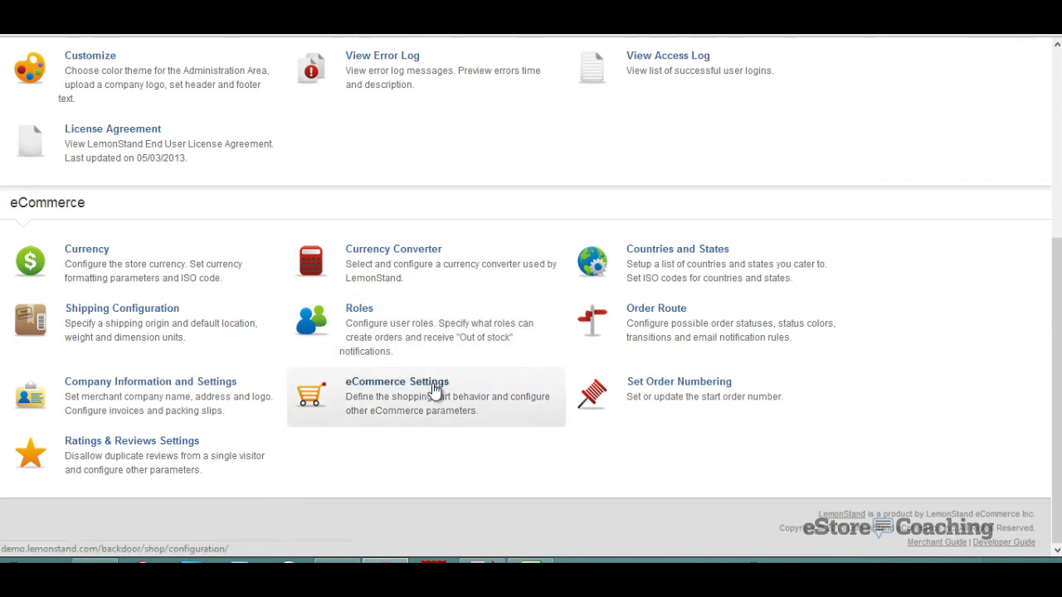
Step: Inspect eCommerce Settings' product search, product details page and category URL nesting options
click(435, 390)
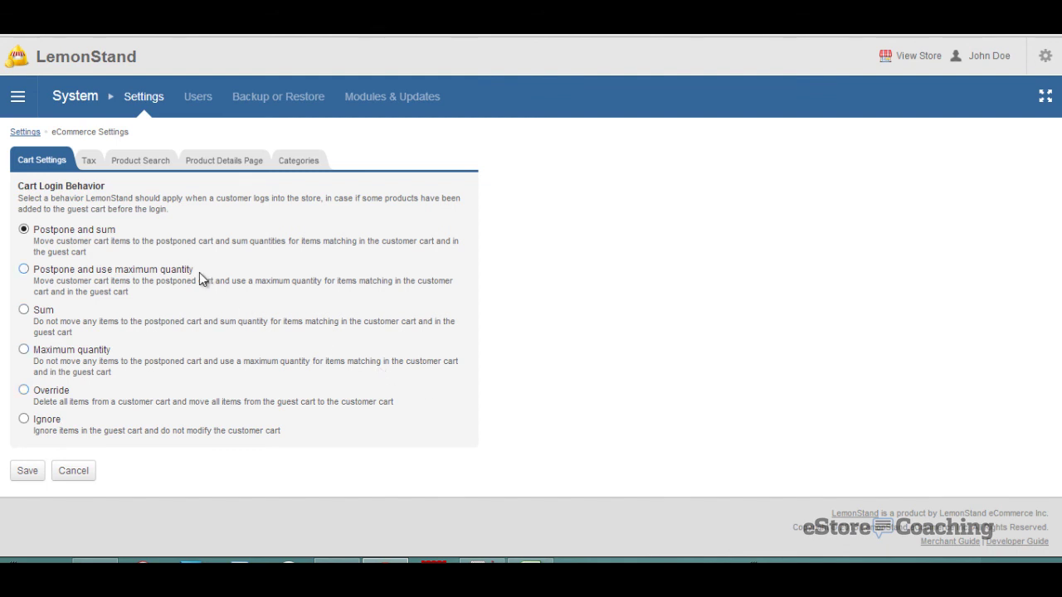
click(98, 166)
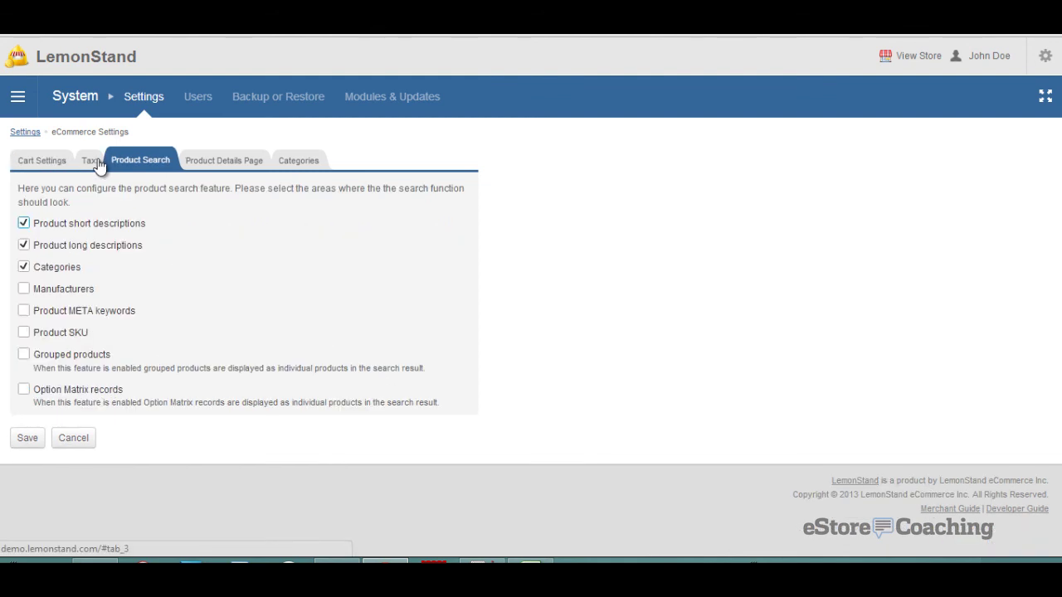
click(200, 169)
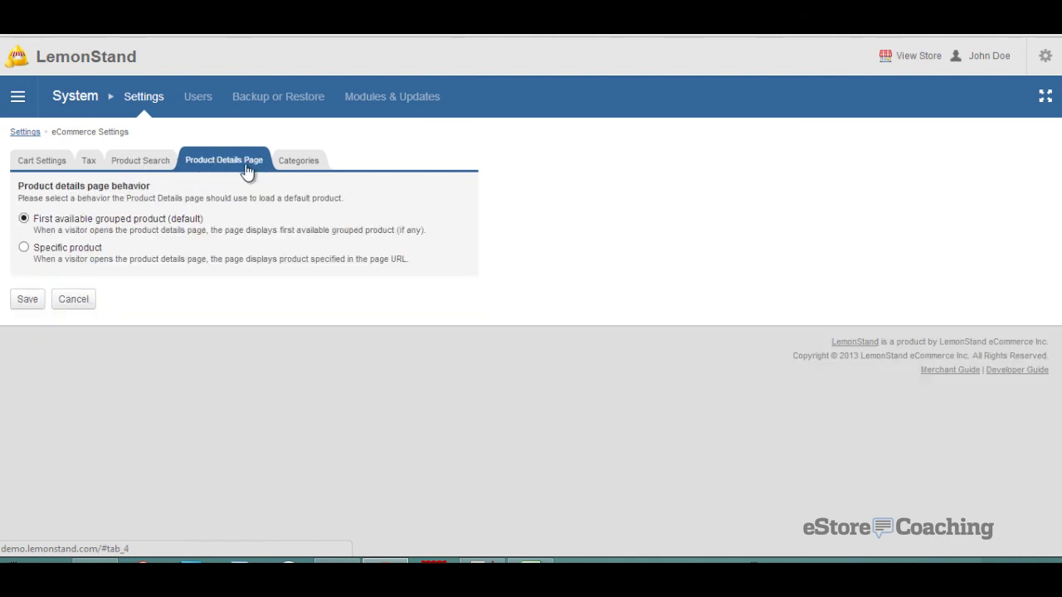
click(297, 171)
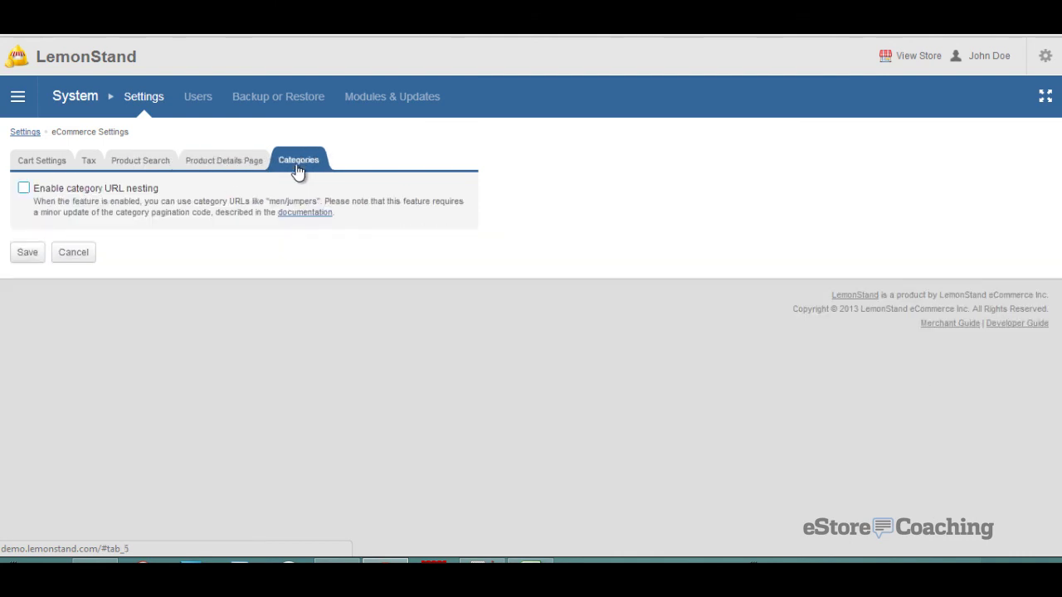